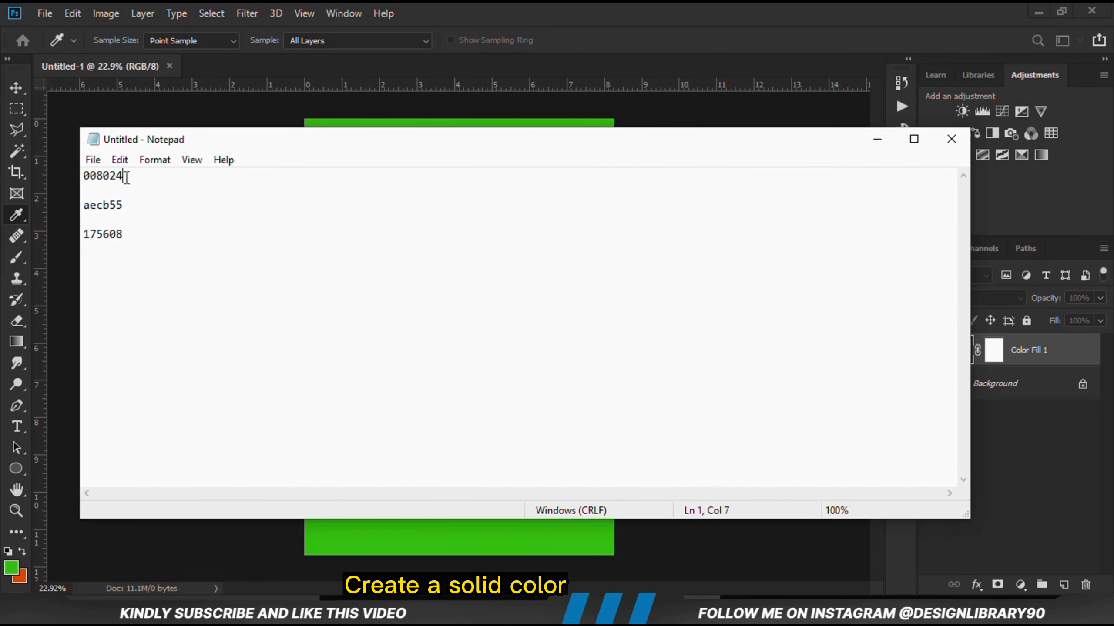
Copy hex code 008024 from the Notepad list and apply it as the colour of the first solid colour fill layer.
double_click(126, 177)
right_click(113, 180)
click(154, 232)
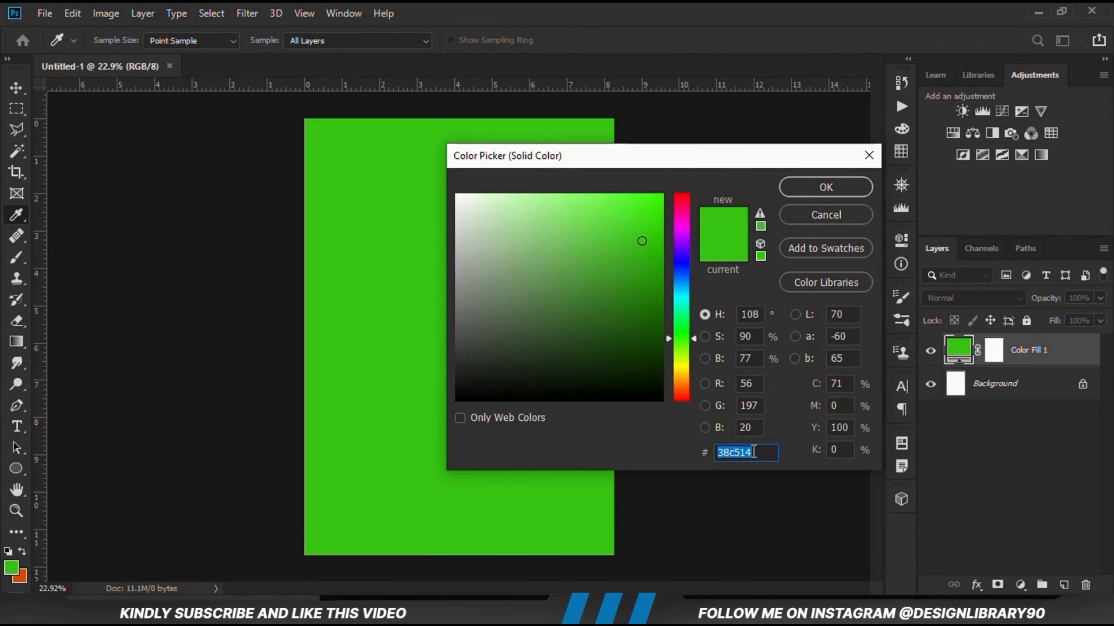
right_click(753, 452)
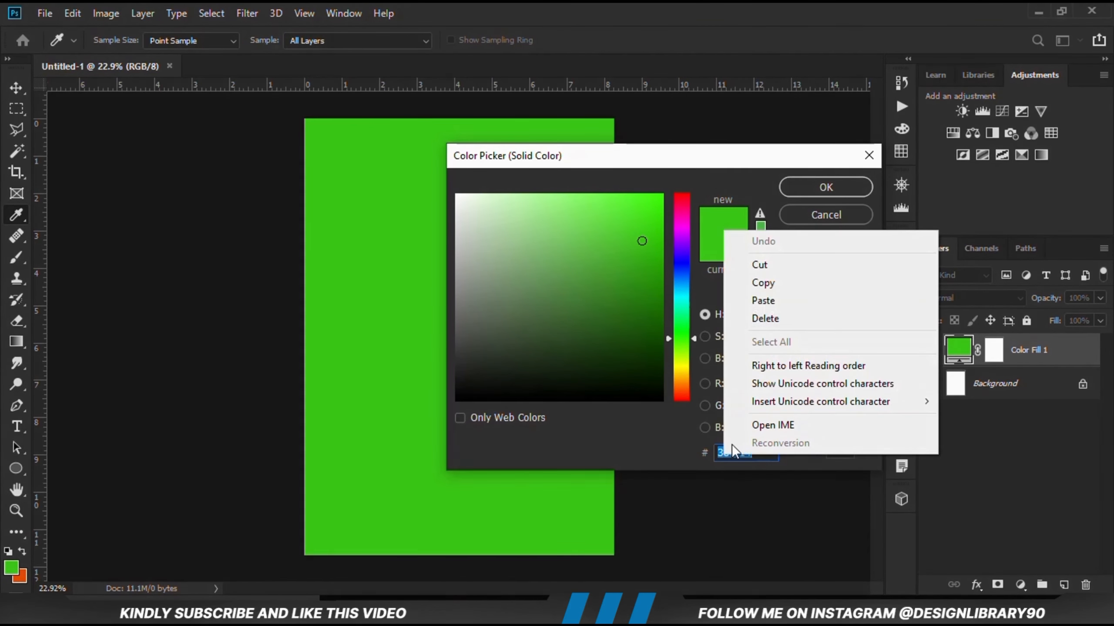
click(749, 300)
double_click(759, 459)
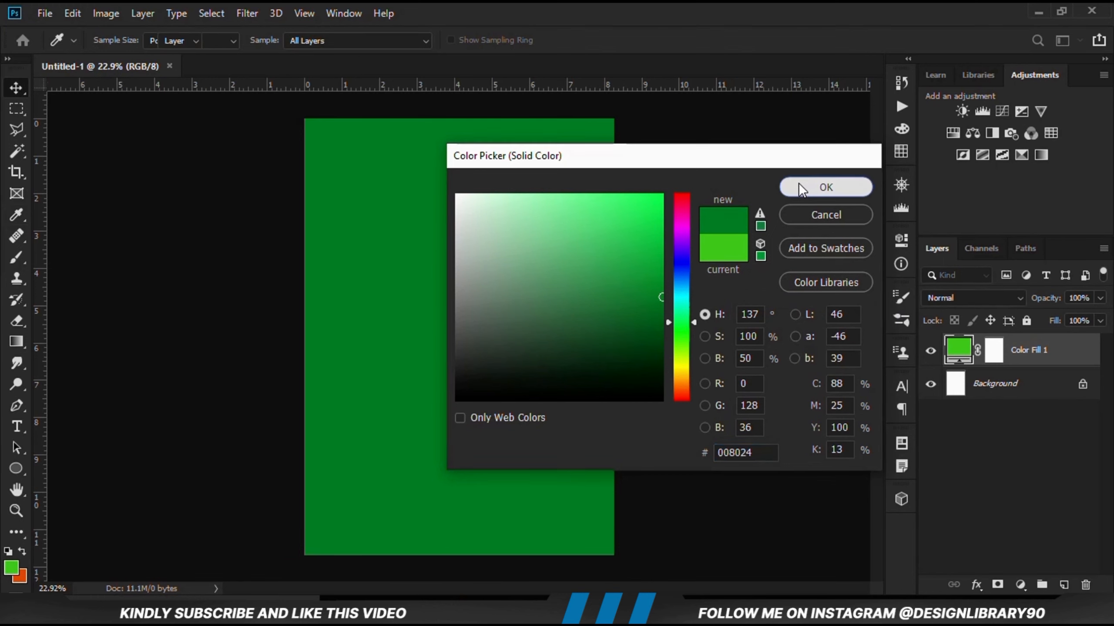
click(798, 186)
Add a second solid colour fill layer using hex code aecb55 copied from the Notepad list.
click(1019, 584)
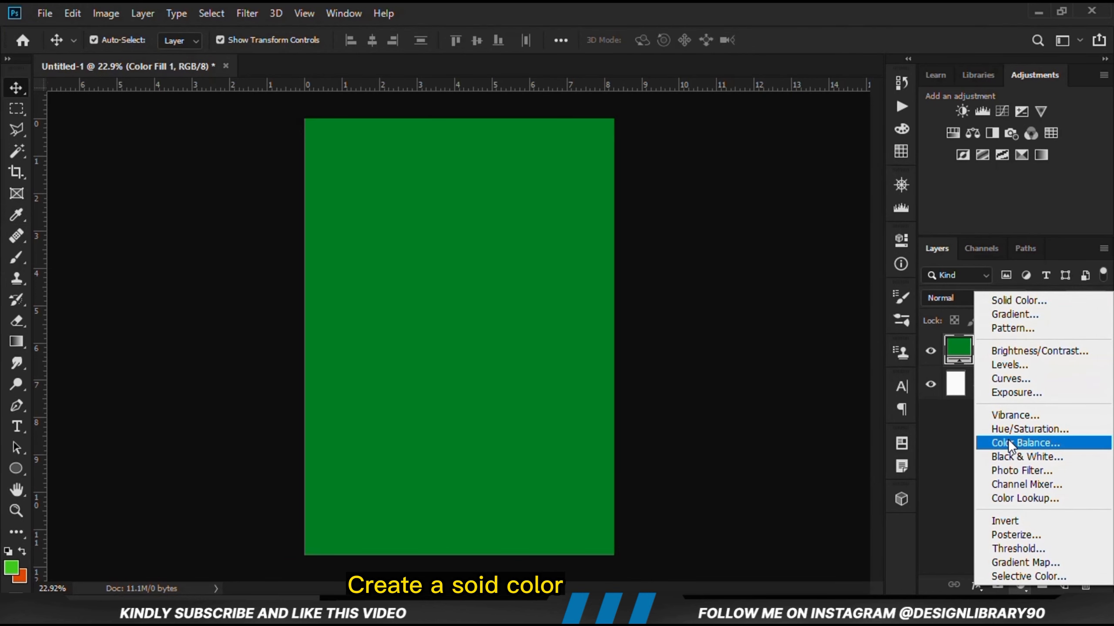
click(1008, 300)
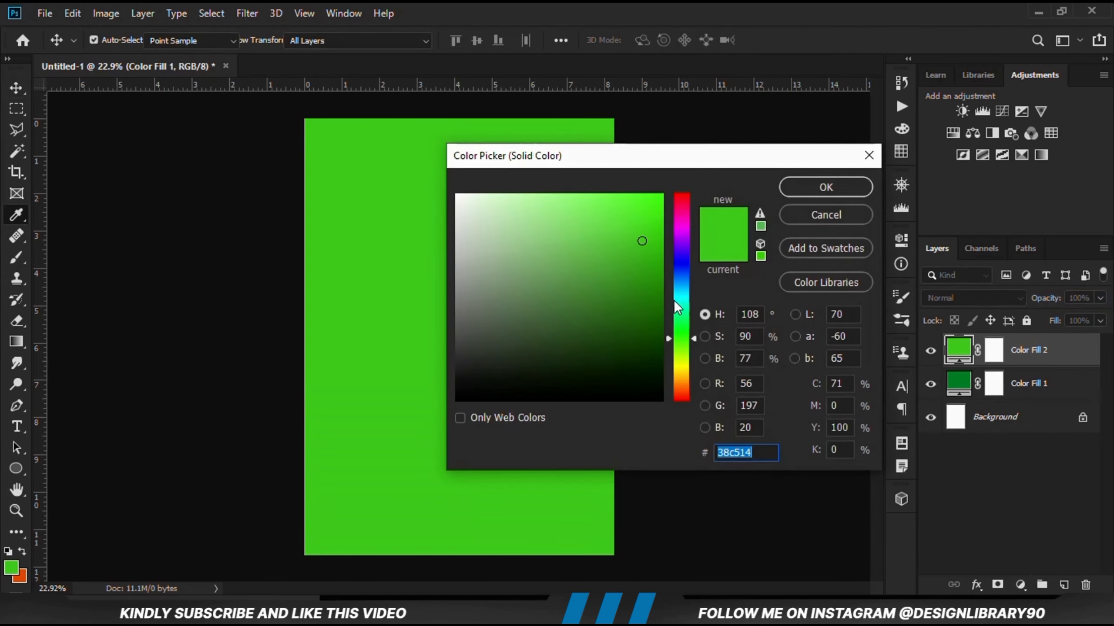
key(alt+Tab)
double_click(143, 202)
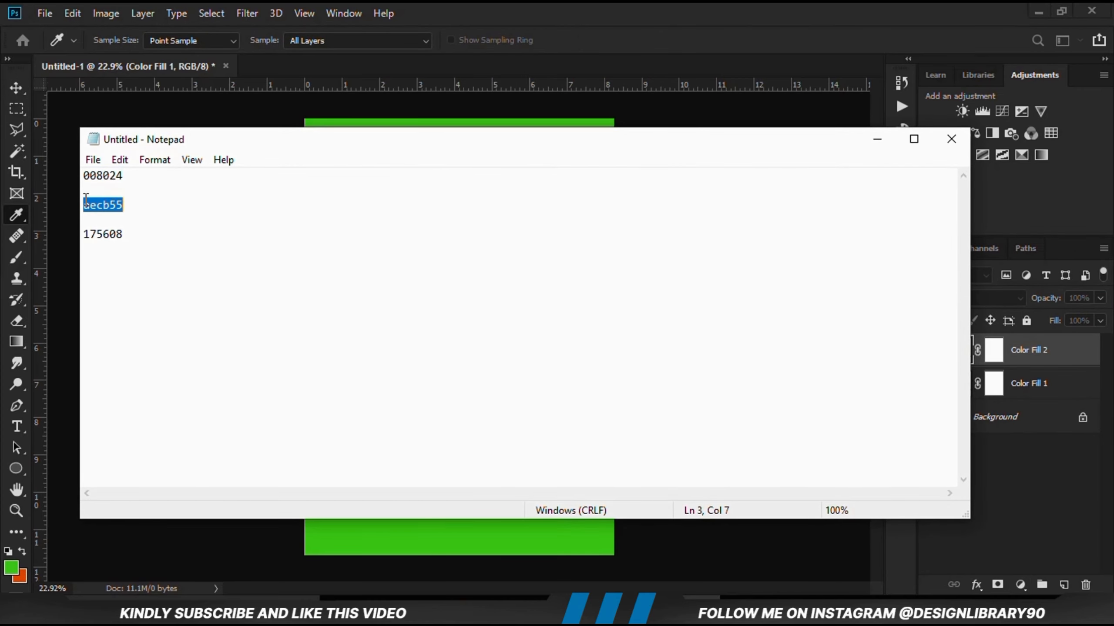
right_click(102, 202)
click(169, 259)
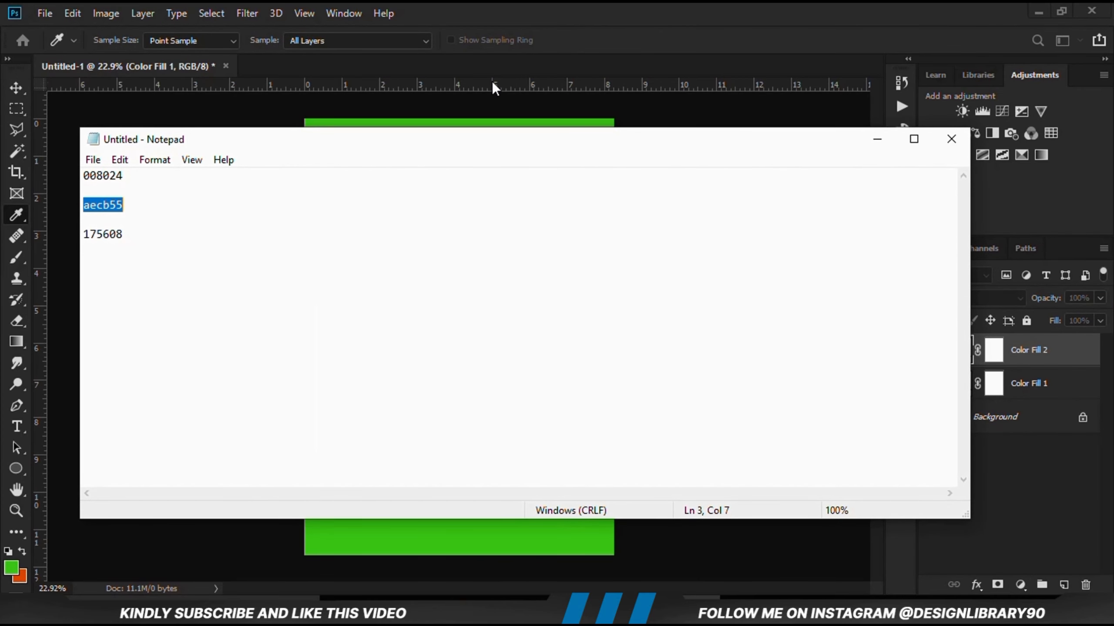
click(580, 3)
right_click(736, 453)
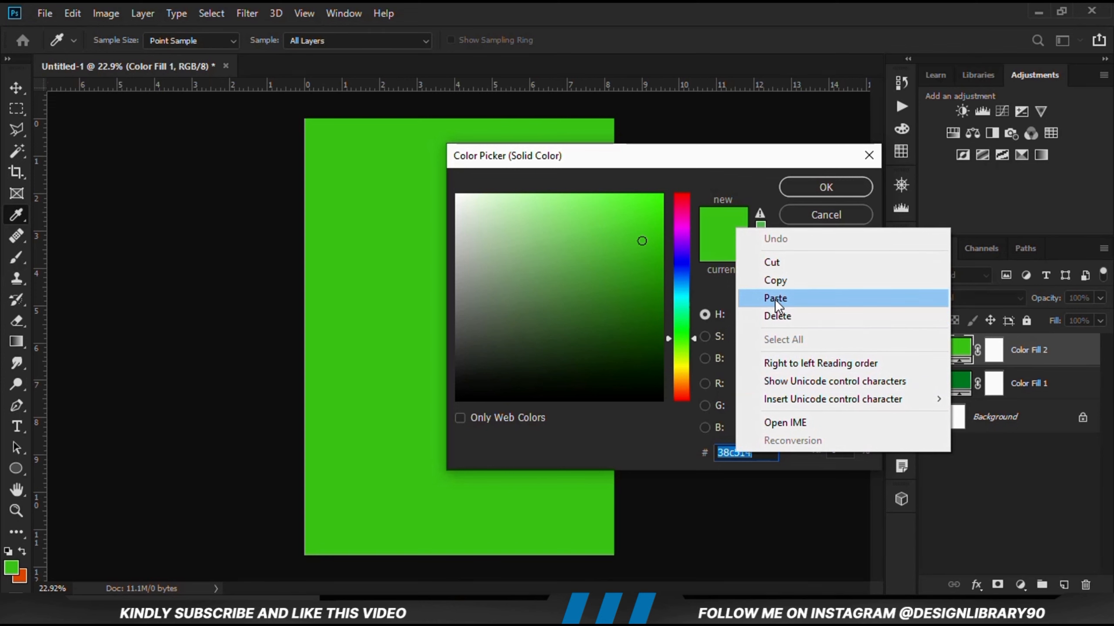
click(775, 299)
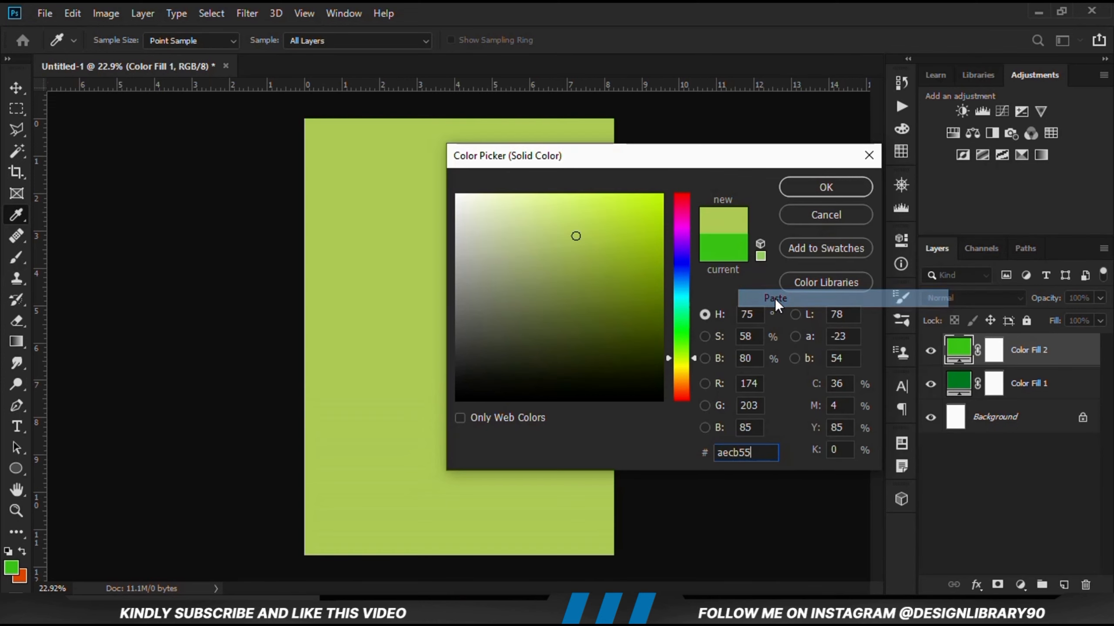
click(824, 188)
Compare the canvas with and without the Color Fill 2 layer, and invert that layer's mask to black.
click(931, 351)
click(930, 351)
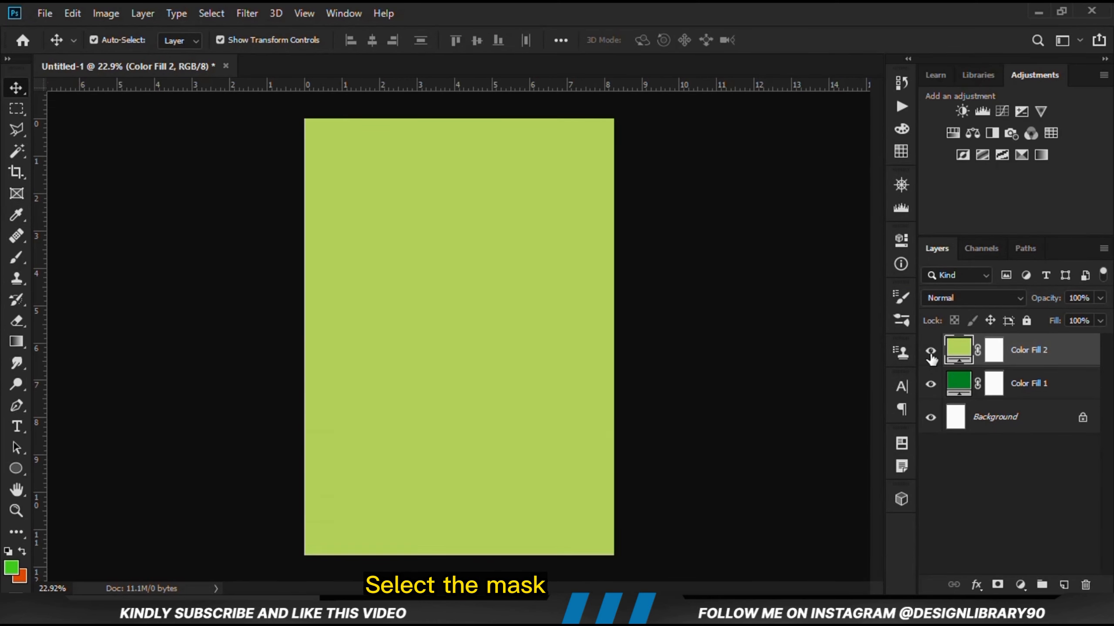
click(931, 351)
click(930, 351)
click(993, 350)
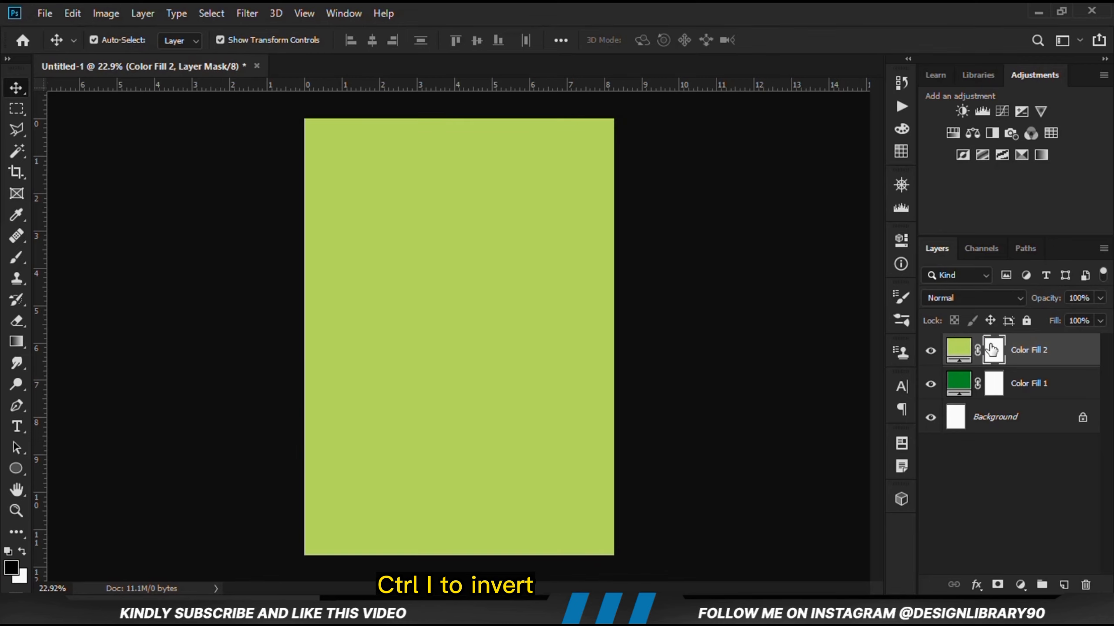
key(ctrl+i)
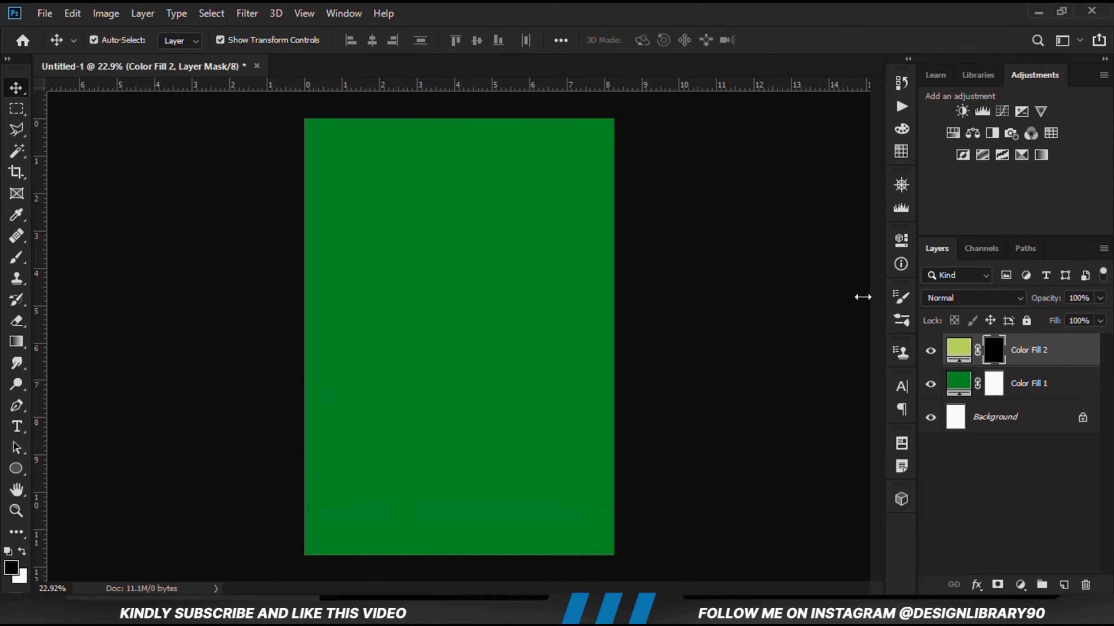
Paint white on the Color Fill 2 mask with a 2400 px soft brush at 84% opacity, forming a light glow left of the canvas centre.
drag(16, 258, 66, 254)
key(bracketleft)
key(bracketleft)
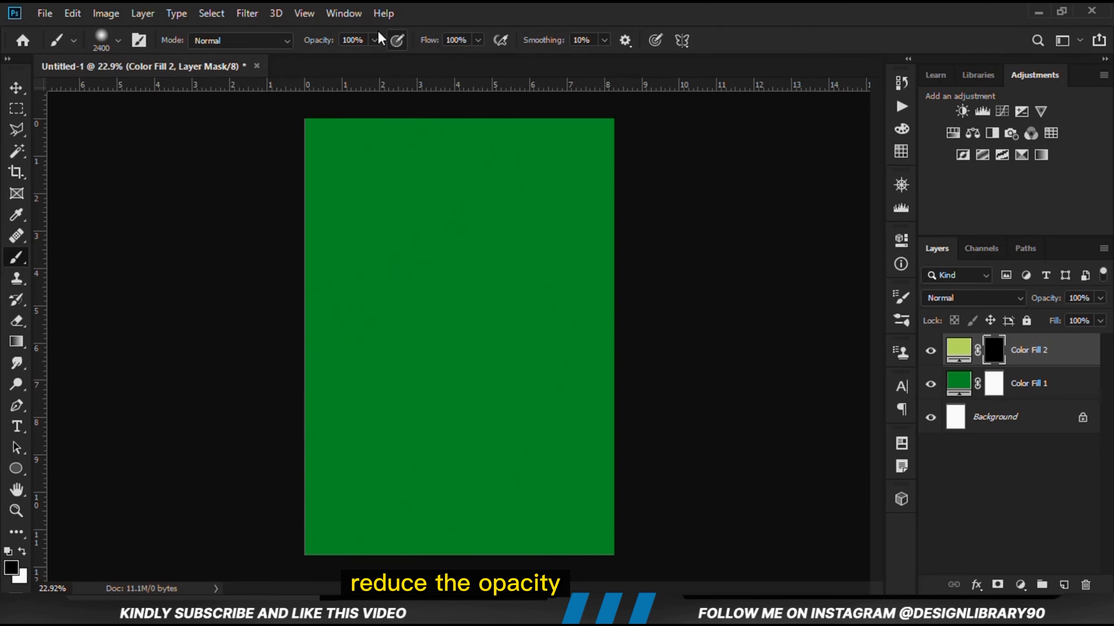
click(375, 40)
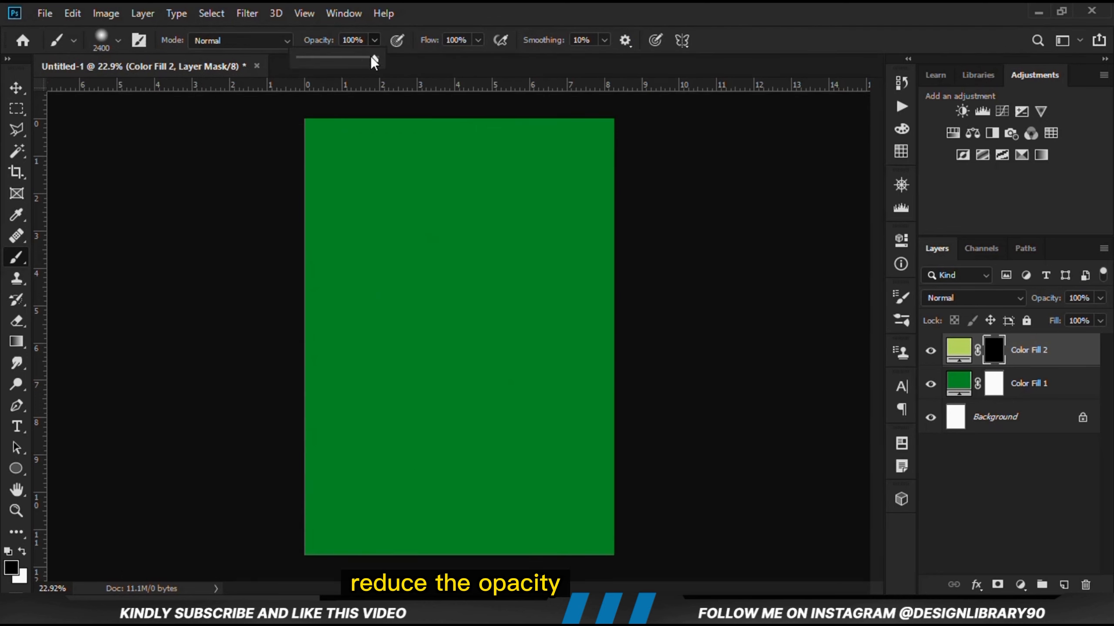
click(22, 551)
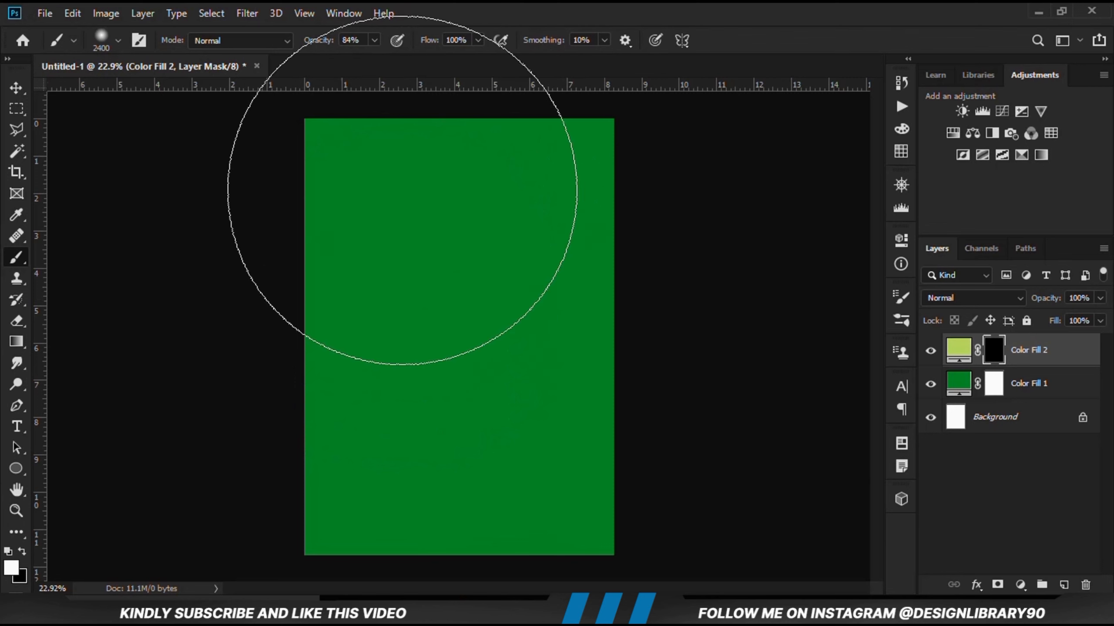
click(402, 342)
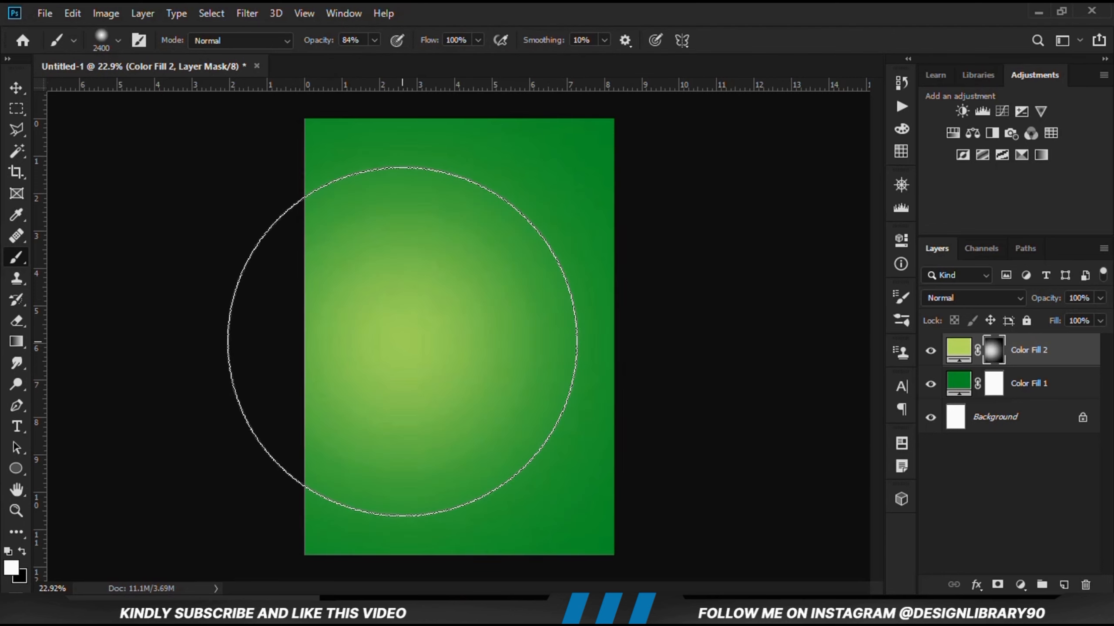
click(402, 342)
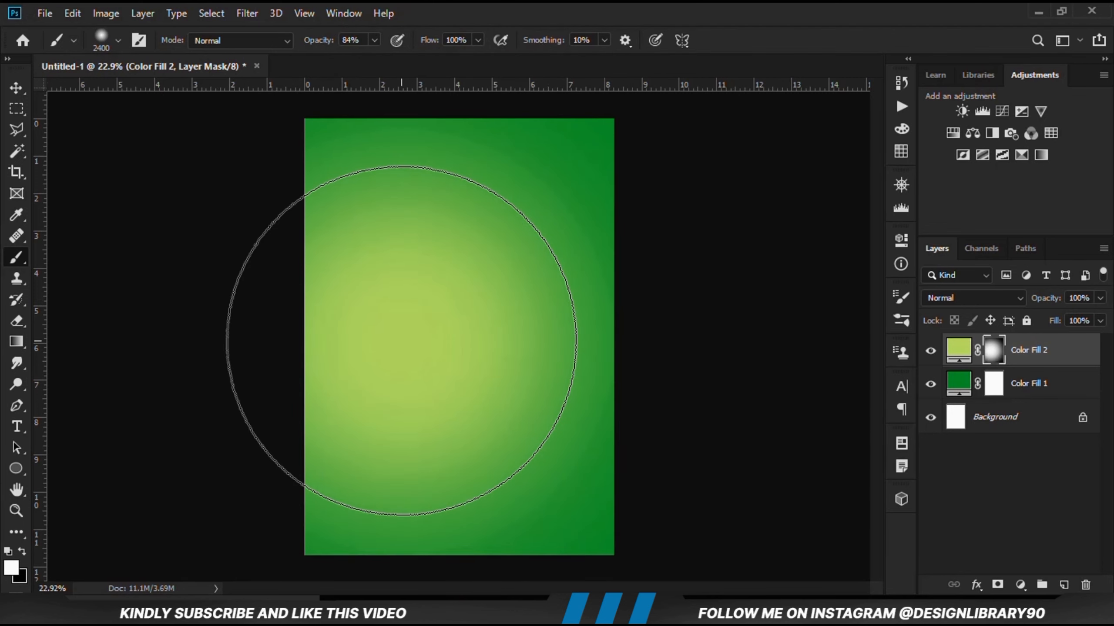
click(399, 337)
right_click(16, 90)
click(126, 90)
Reduce the opacity of the Color Fill 2 layer to 89% and deselect the layer.
click(1101, 299)
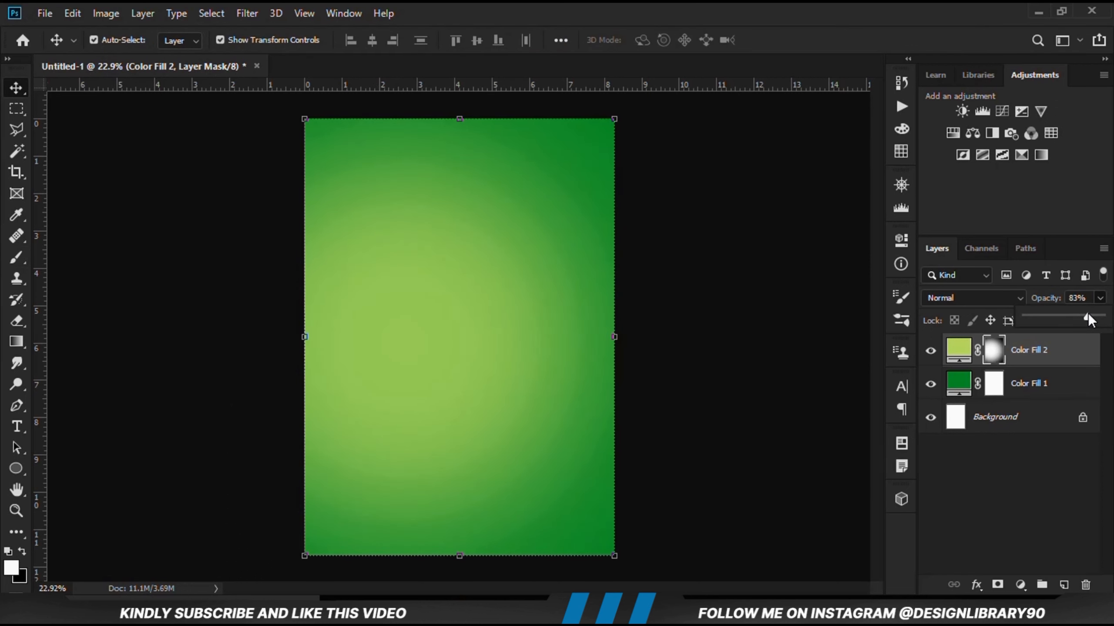
click(737, 359)
click(1048, 356)
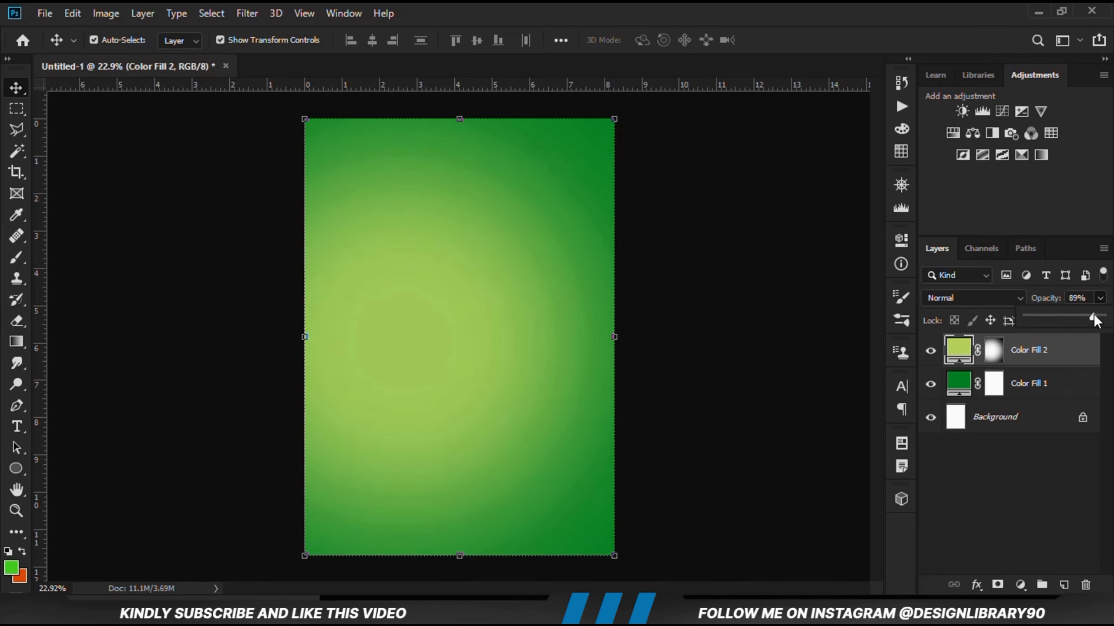
click(1044, 355)
click(739, 364)
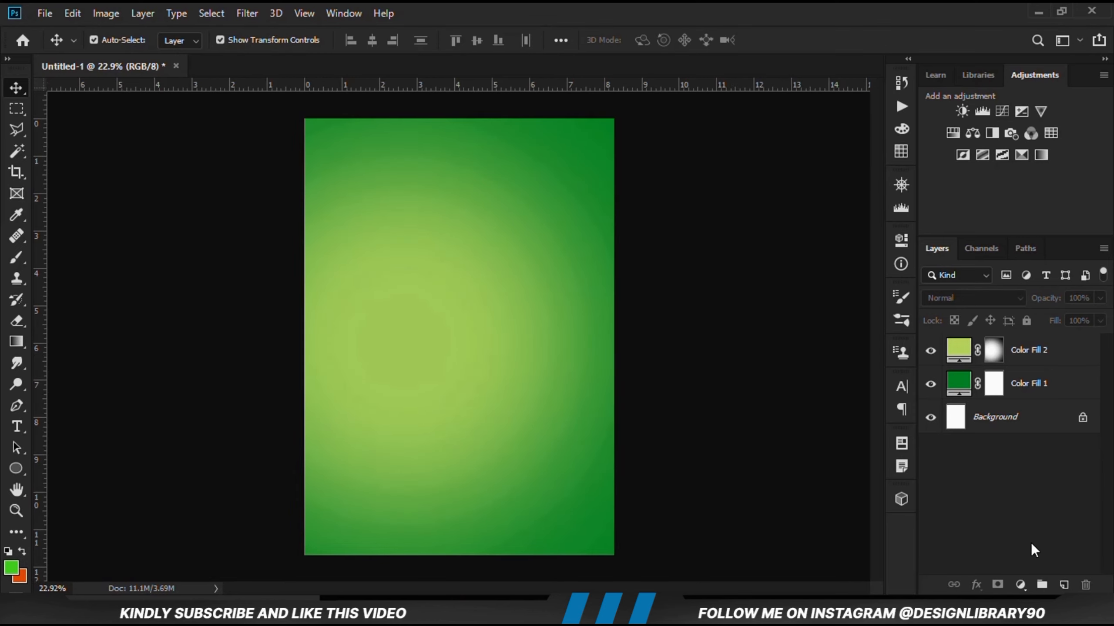
Add a third solid colour fill layer using hex code 175608 copied from the Notepad list.
click(1020, 584)
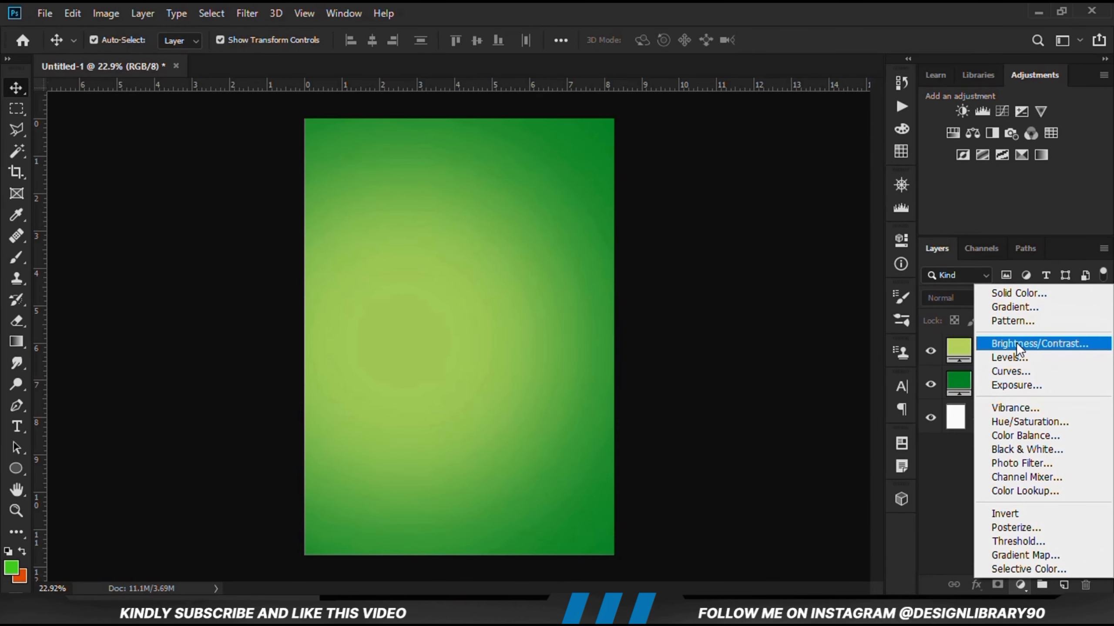
click(1013, 295)
key(alt+Tab)
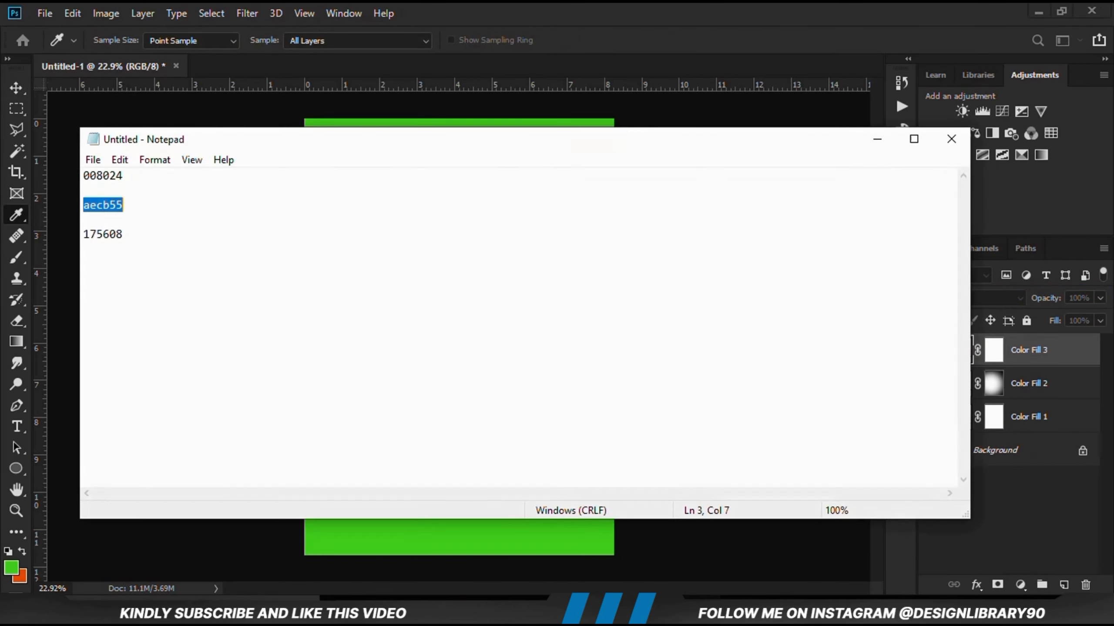
double_click(134, 232)
right_click(123, 231)
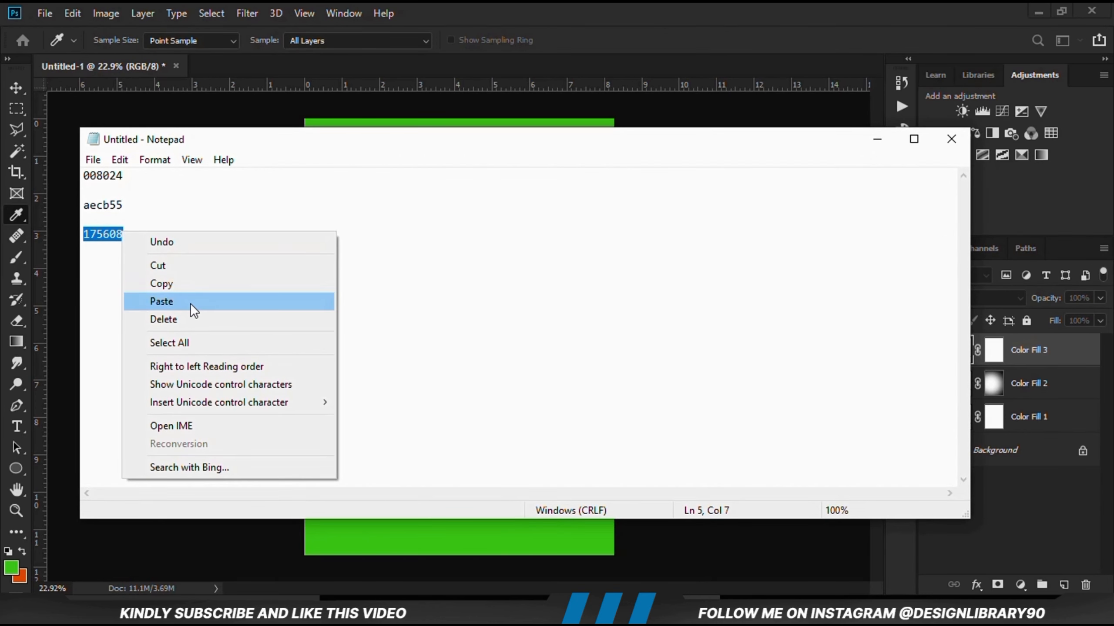
click(176, 283)
key(alt+Tab)
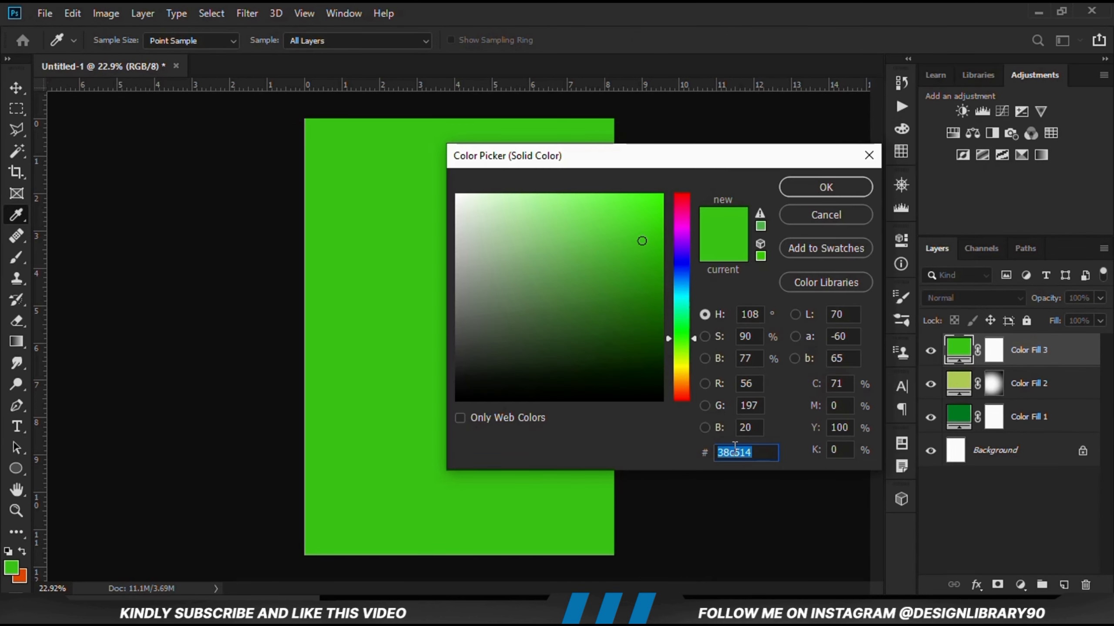
right_click(730, 447)
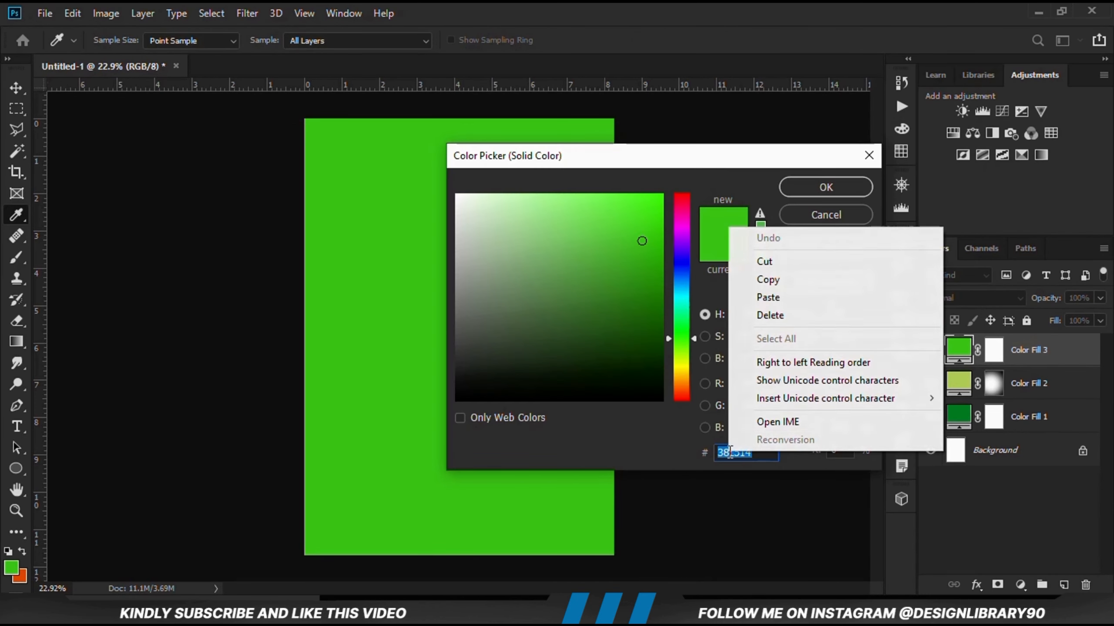
click(762, 294)
double_click(760, 456)
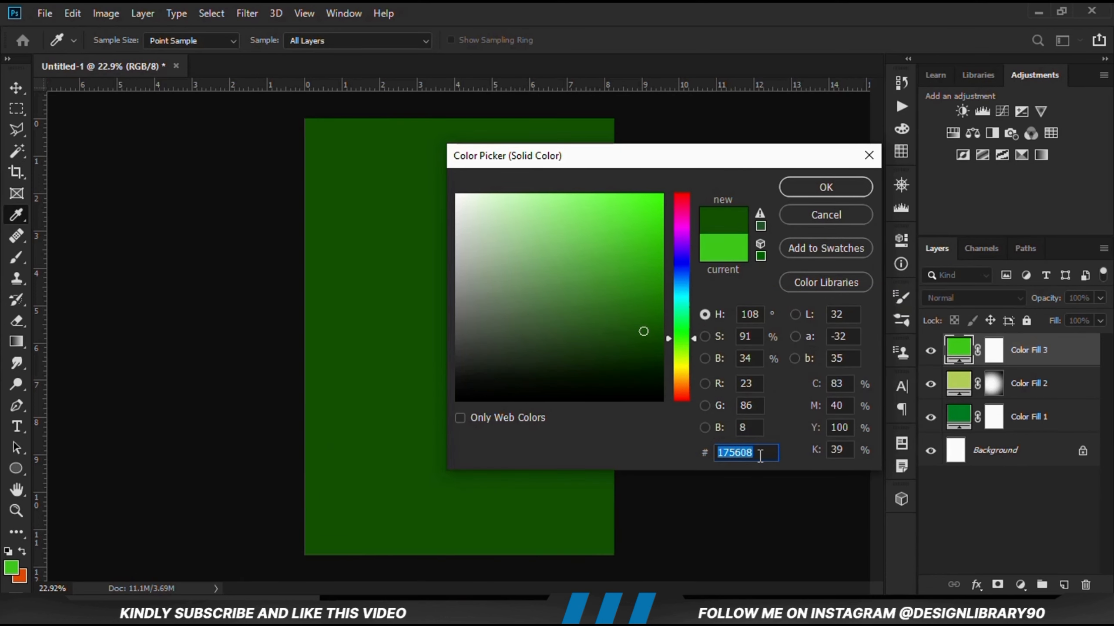
click(800, 196)
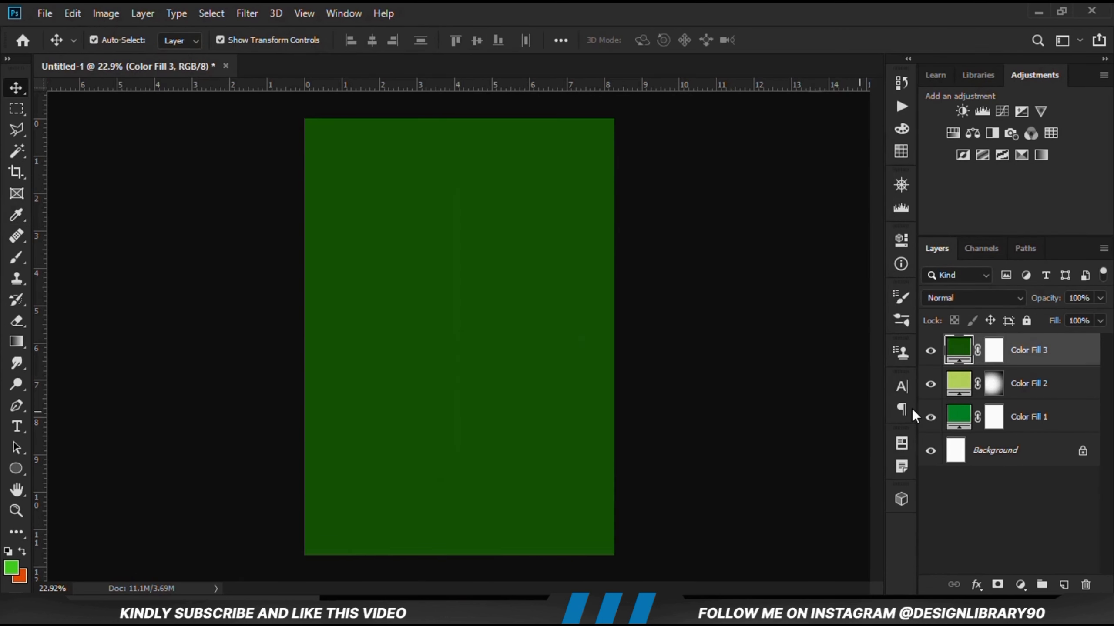
Set the Color Fill 3 layer's blend mode to Multiply and compare the canvas with and without it.
click(930, 351)
click(930, 351)
click(971, 303)
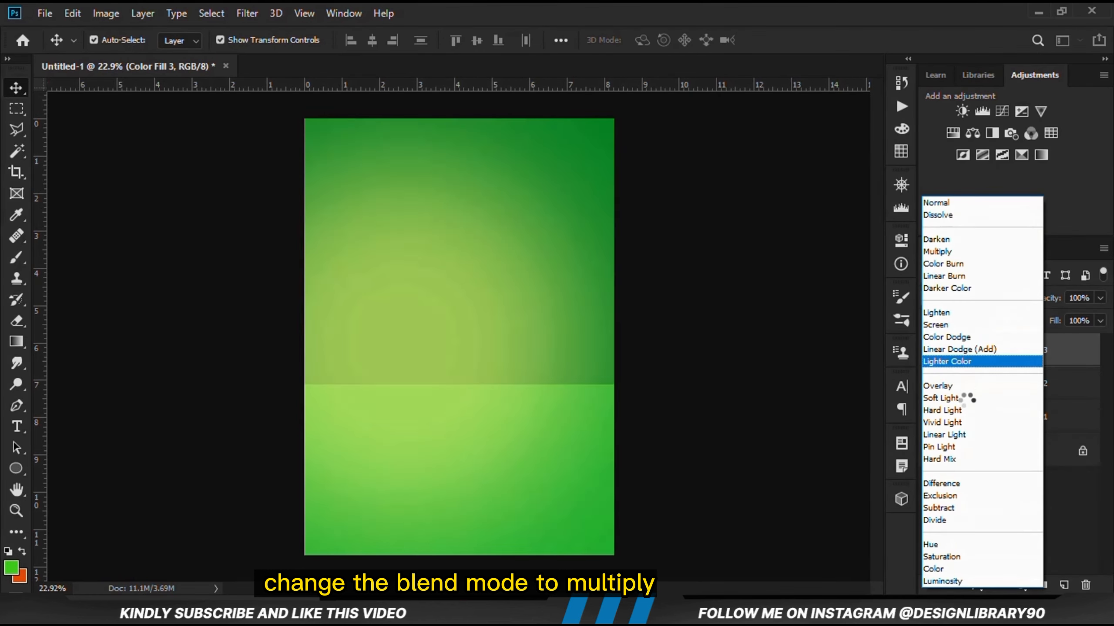
click(952, 255)
click(930, 351)
click(930, 351)
Paint black on the Color Fill 3 mask with a 2500 px soft brush at 100% opacity, clearing the canvas centre to leave dark edges.
click(994, 351)
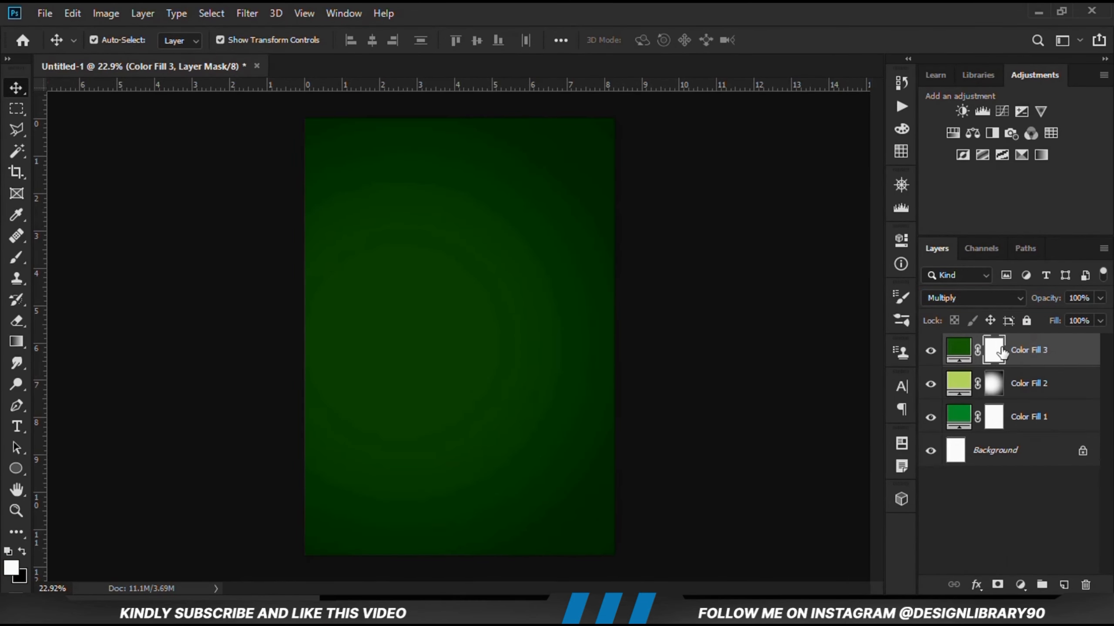
drag(16, 257, 63, 251)
click(374, 40)
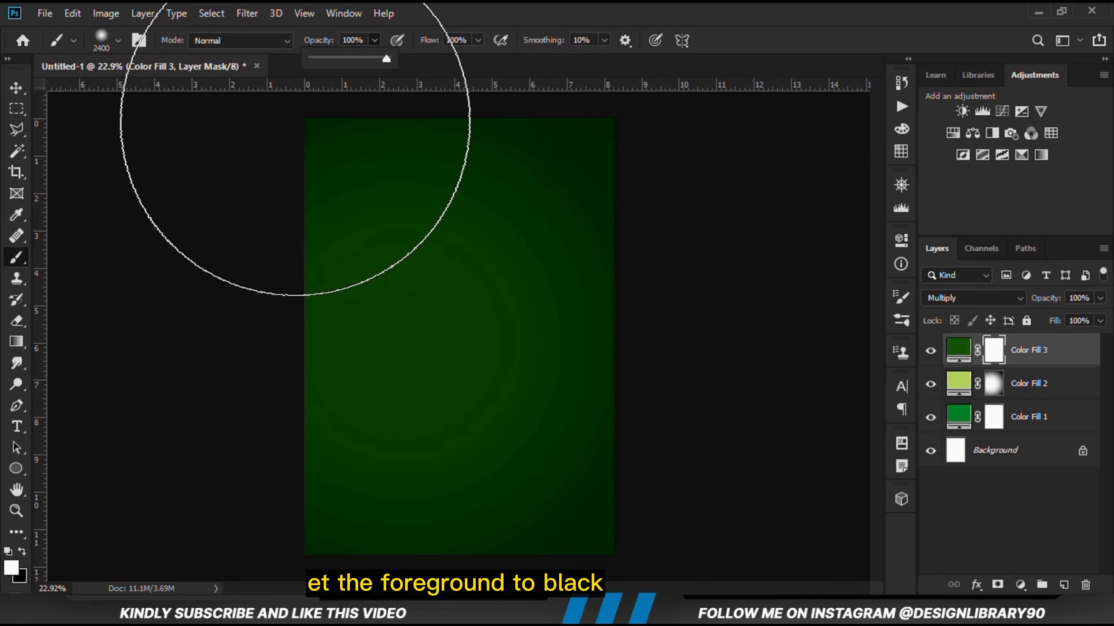
click(22, 551)
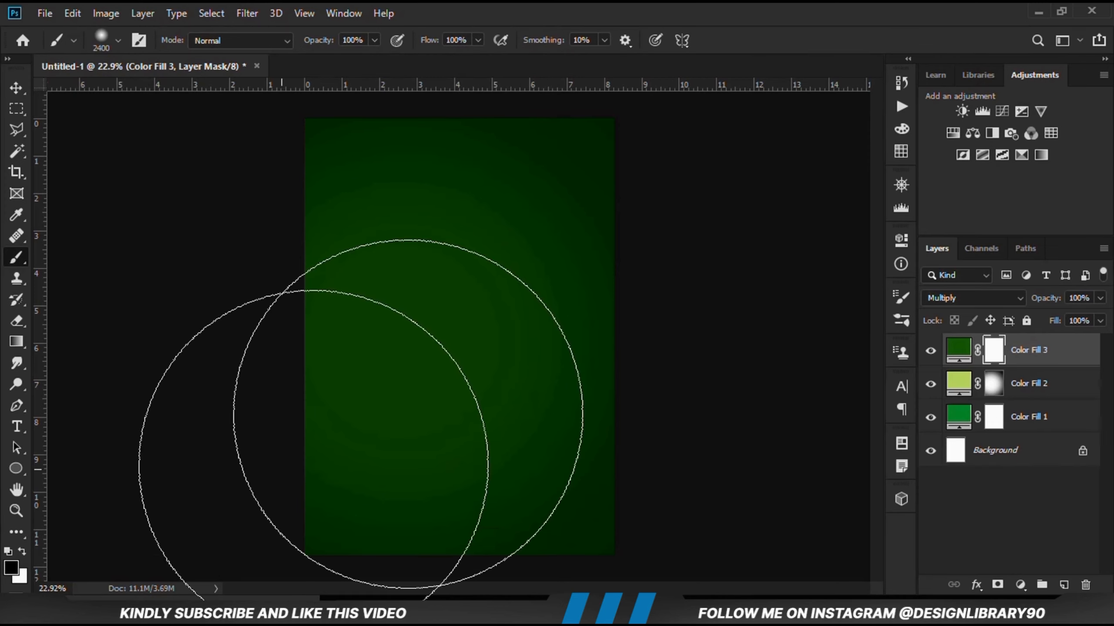
key(bracketright)
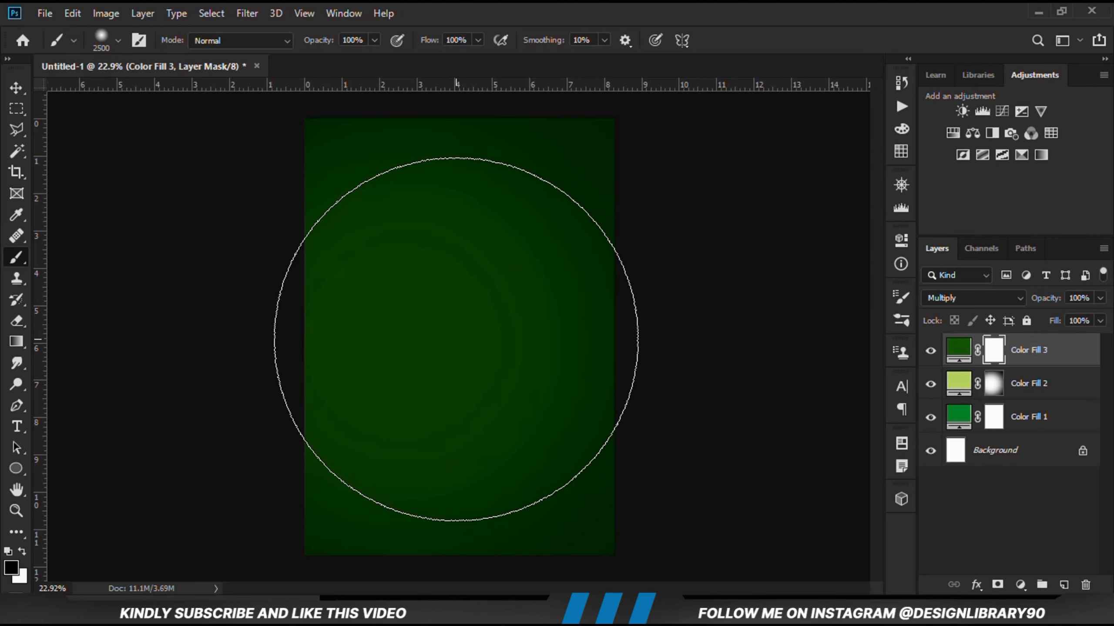
click(456, 339)
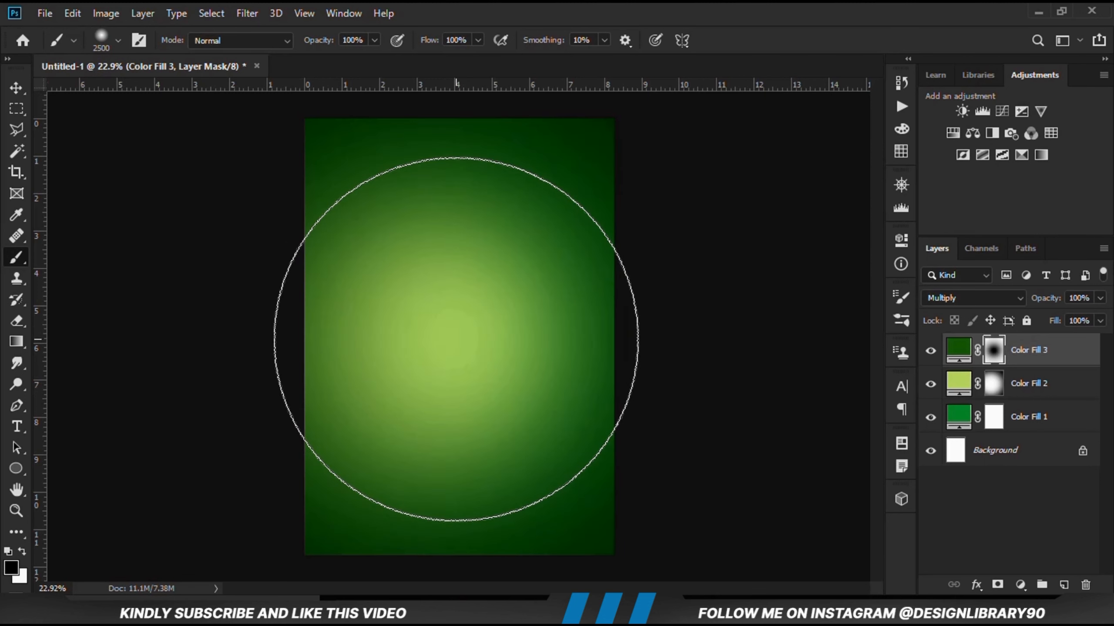
click(455, 338)
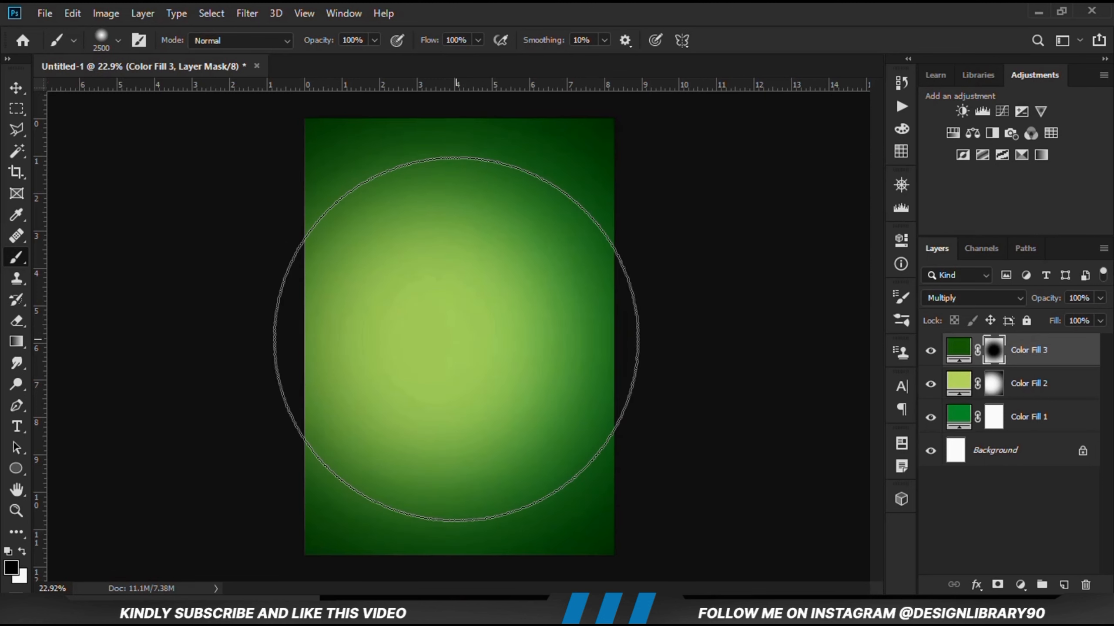
click(455, 339)
click(17, 88)
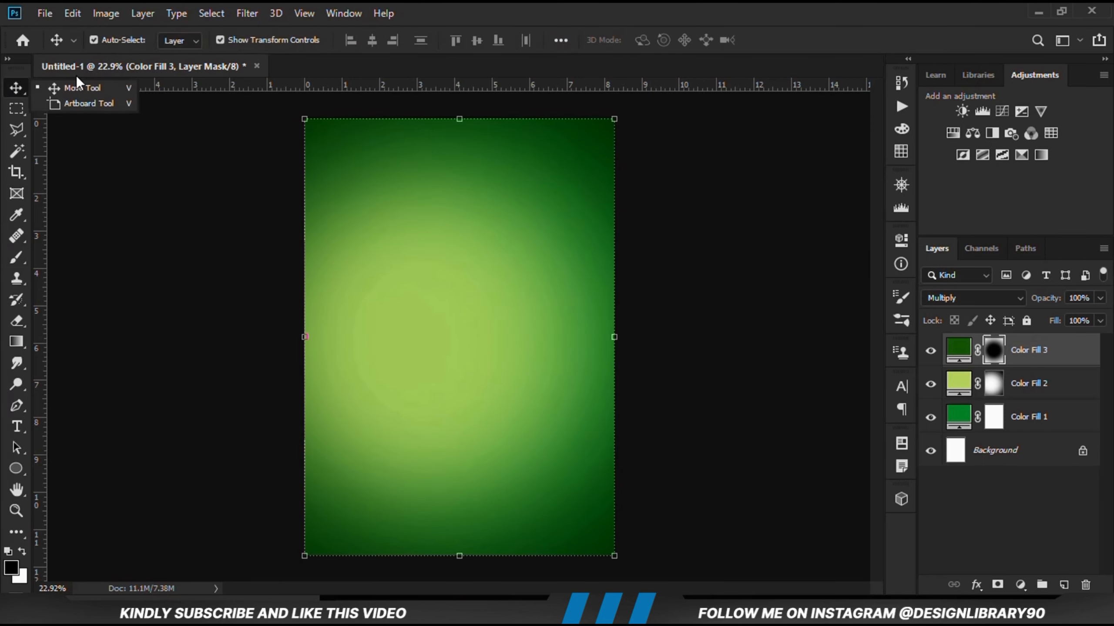
Activate the Move Tool and deselect all layers.
click(88, 103)
click(18, 88)
click(79, 90)
click(125, 205)
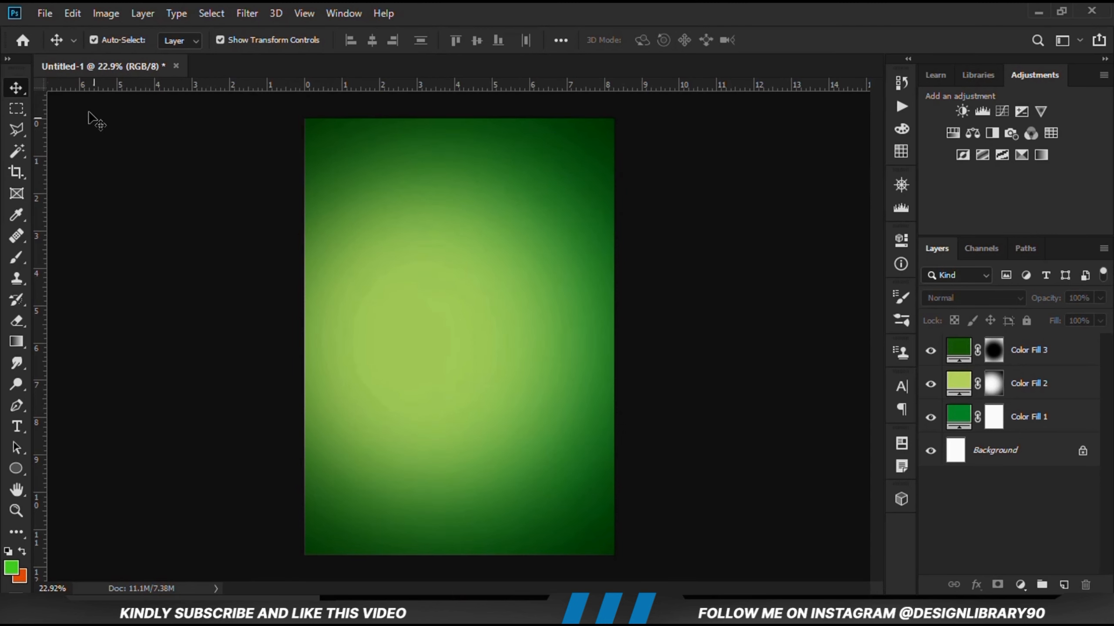
Open the recent file ice tea resources.psd and copy its Lipton bottle layer.
click(45, 13)
mouse_move(103, 108)
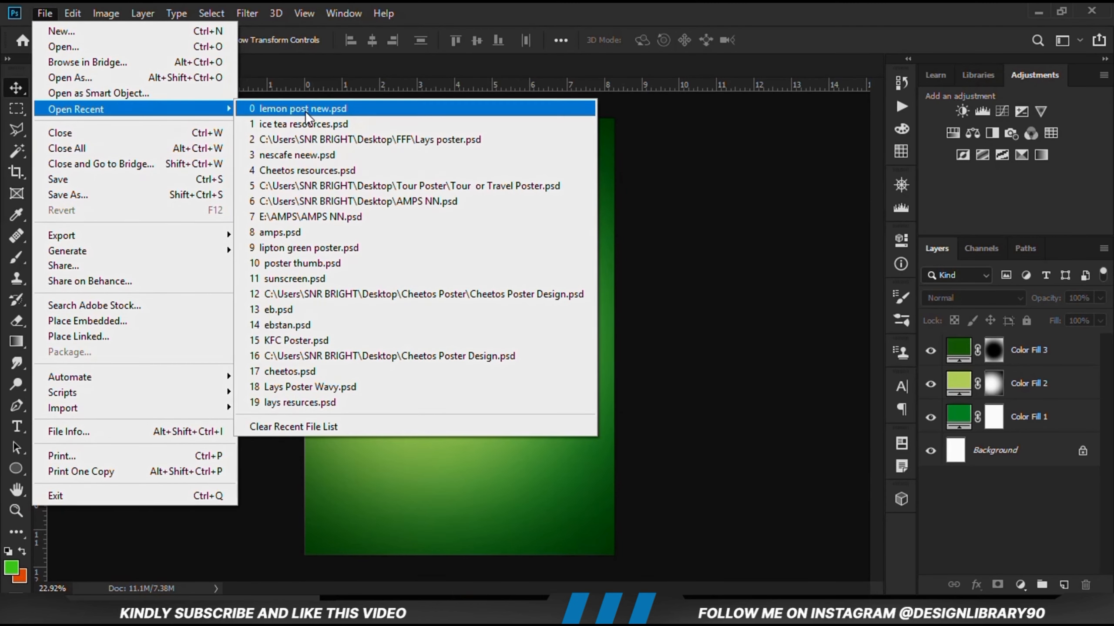
click(310, 126)
drag(387, 242, 355, 231)
key(ctrl+c)
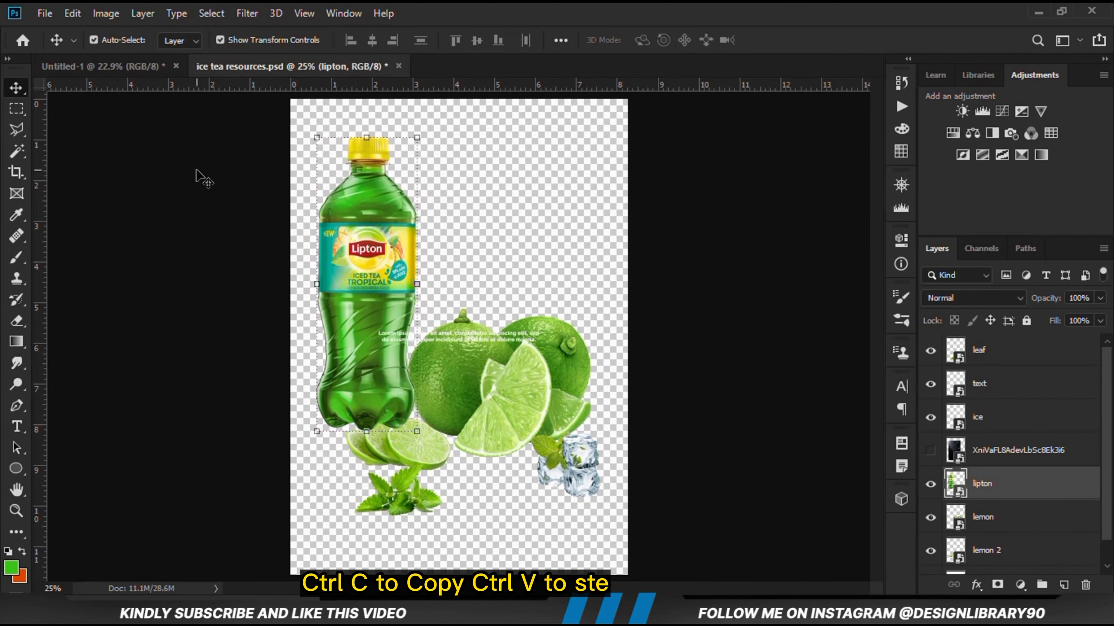
Paste the Lipton bottle into the poster document, centre it horizontally and nudge it slightly down.
click(132, 69)
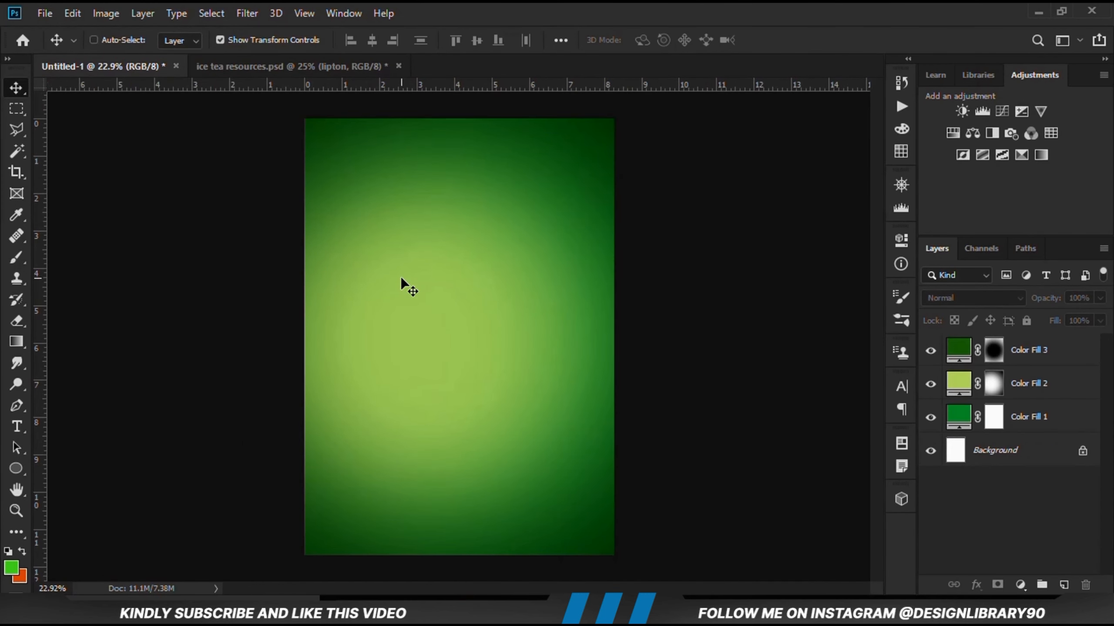
key(ctrl+v)
drag(448, 332, 456, 296)
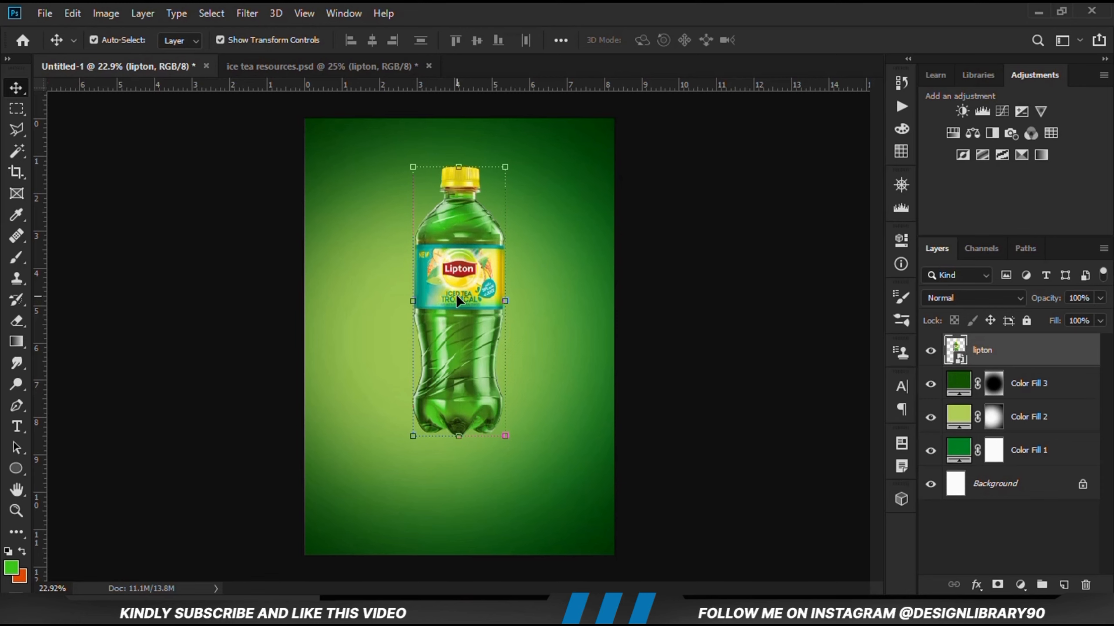
key(shift+Down)
key(shift+Down)
key(shift+Down)
key(shift+Down)
key(shift+Down)
key(shift+Down)
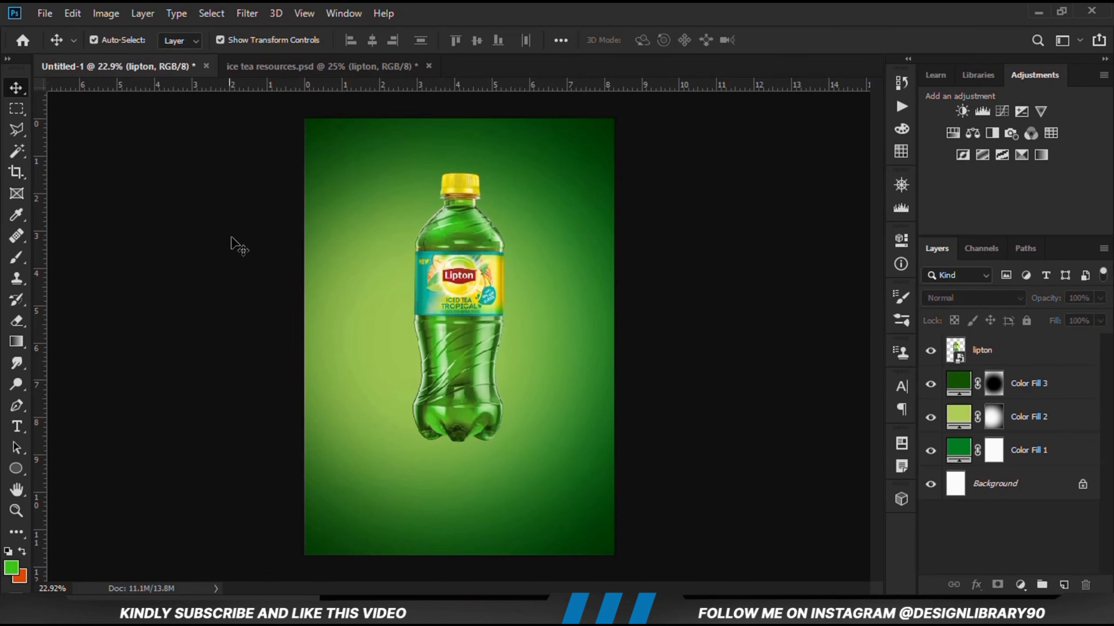
Copy the large limes group image from ice tea resources.psd into the poster, over the bottle's lower half.
click(248, 62)
click(456, 389)
drag(507, 406, 517, 394)
drag(210, 326, 335, 280)
drag(457, 317, 467, 407)
Nudge the large limes down until they sit in front of the bottle's base.
key(shift+Down)
key(shift+Down)
key(shift+Down)
key(shift+Down)
key(shift+Down)
key(shift+Down)
key(shift+Down)
key(shift+Down)
key(shift+Down)
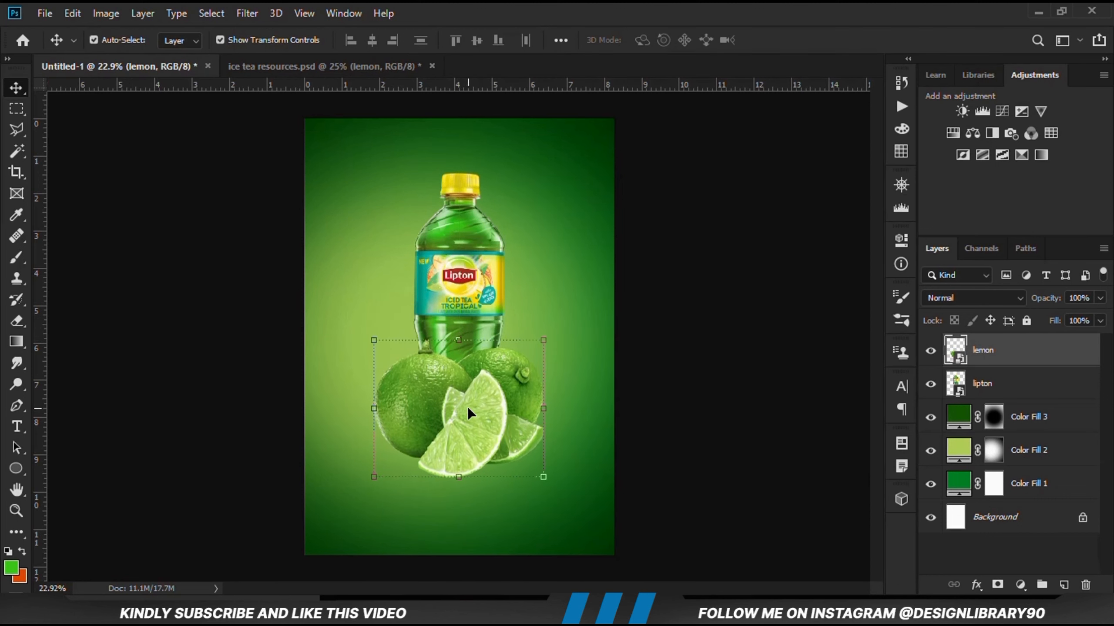
key(shift+Up)
key(shift+Up)
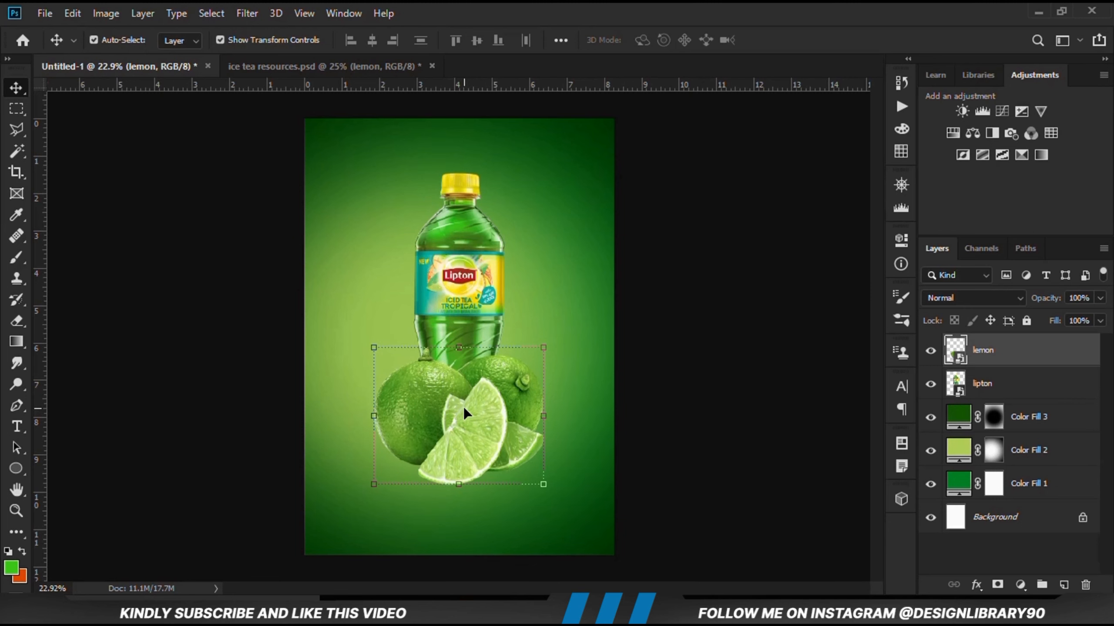
Copy the three lime slices from the resources file into the poster, in front of the left lime.
click(271, 70)
click(385, 452)
drag(385, 451, 366, 452)
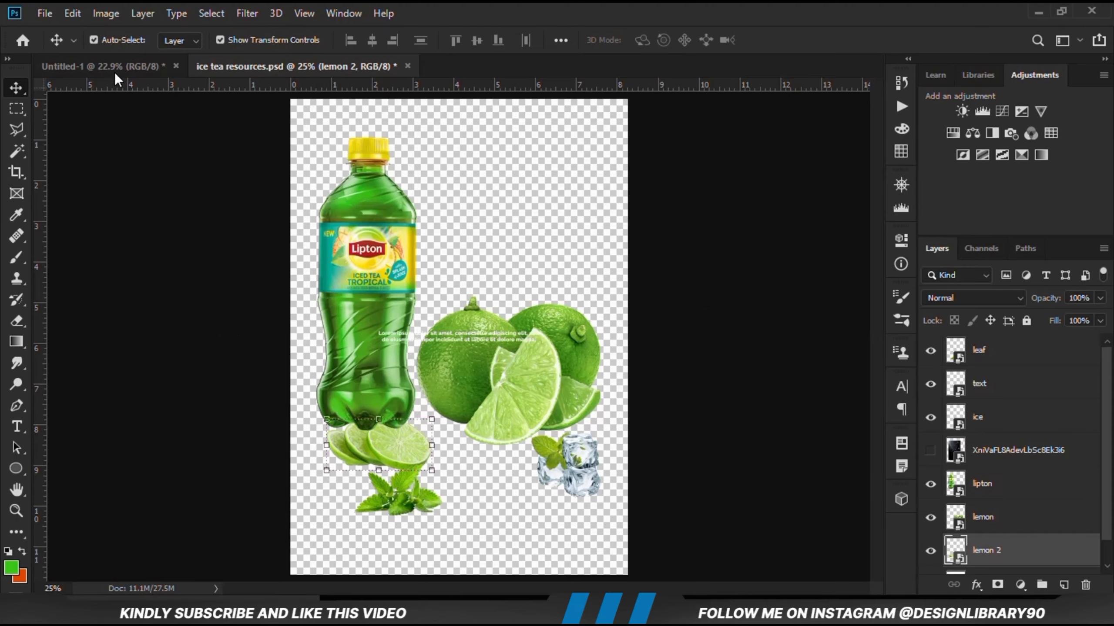
click(114, 67)
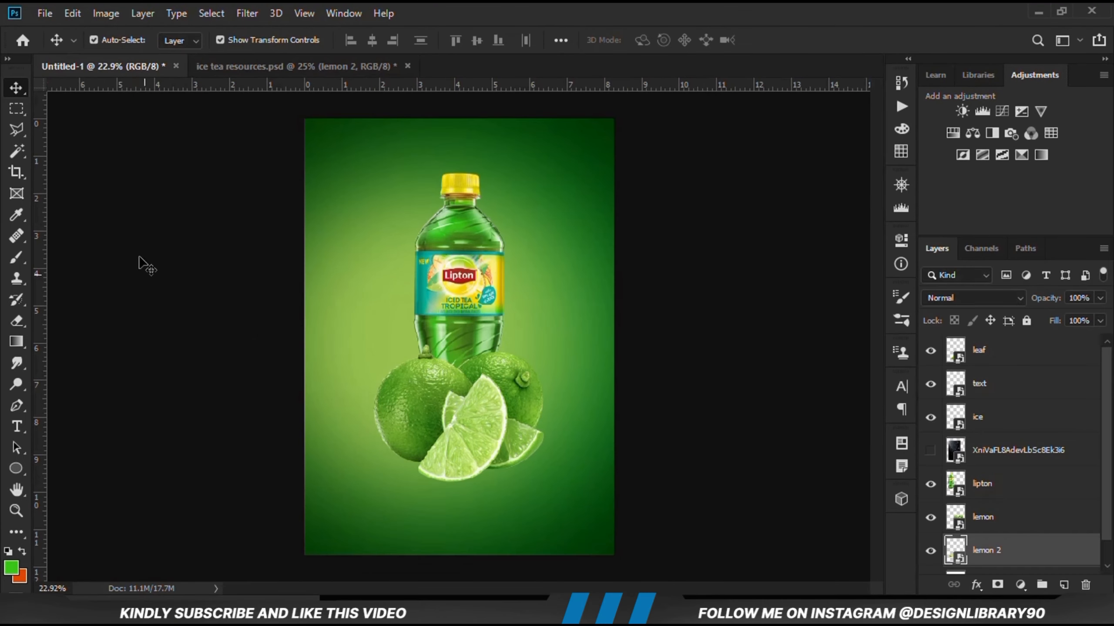
drag(204, 334, 414, 472)
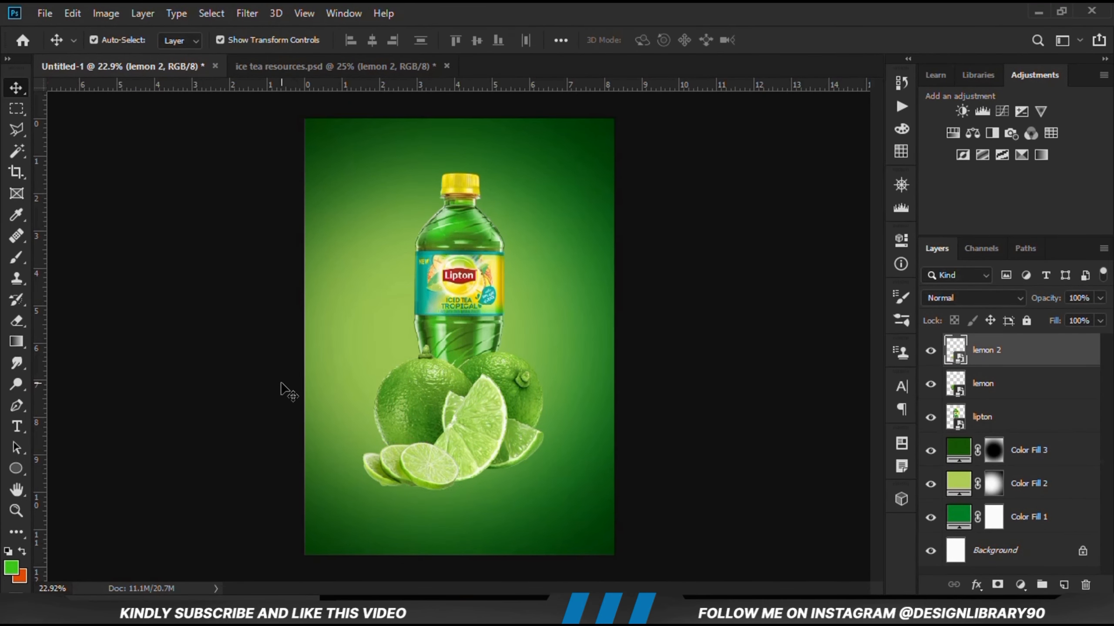
Copy the ice cubes from the resources file into the poster, over the left lime just behind the slices' position.
click(245, 67)
click(578, 473)
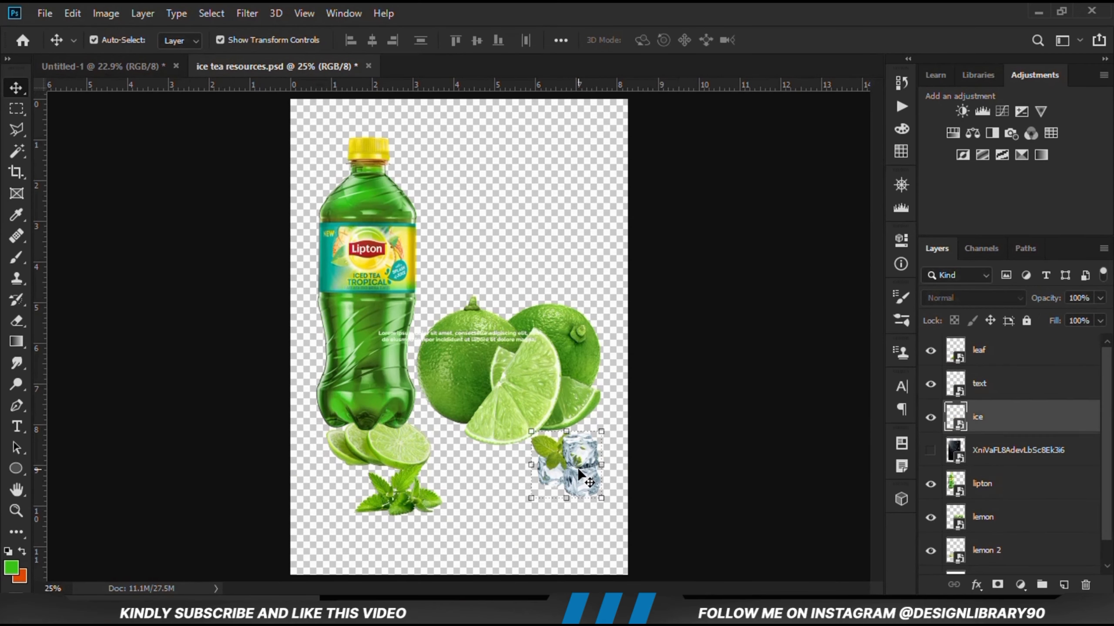
key(ctrl)
drag(197, 239, 453, 416)
drag(455, 302, 450, 389)
key(ctrl+t)
click(623, 41)
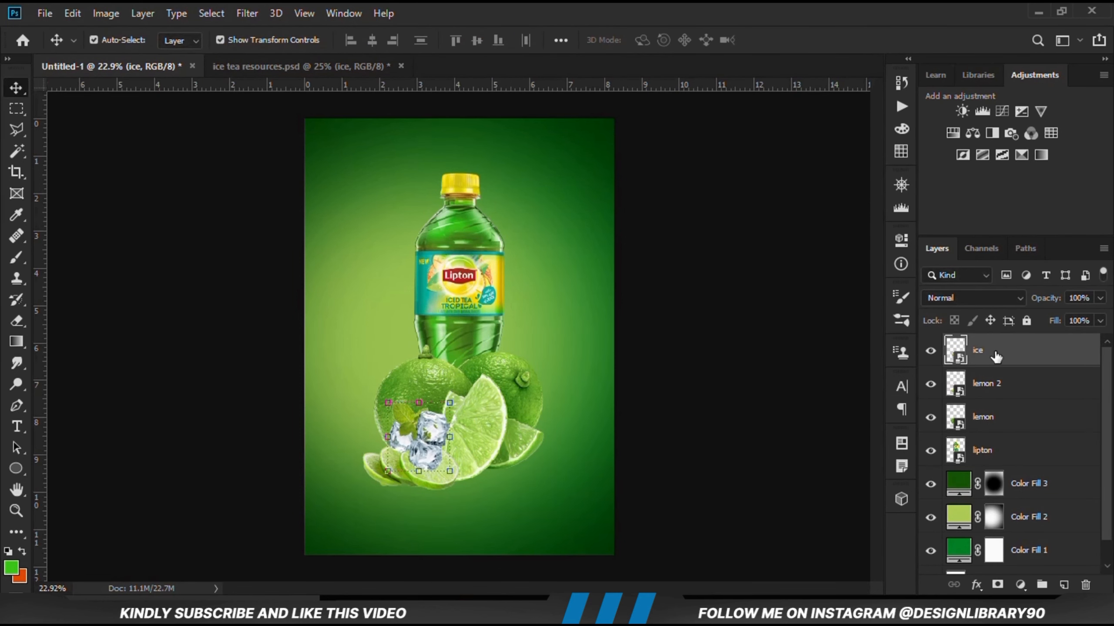
Move the ice layer below the lemon 2 layer and tuck the cubes behind the lime slices.
drag(1003, 355, 1012, 400)
drag(431, 427, 433, 434)
click(745, 425)
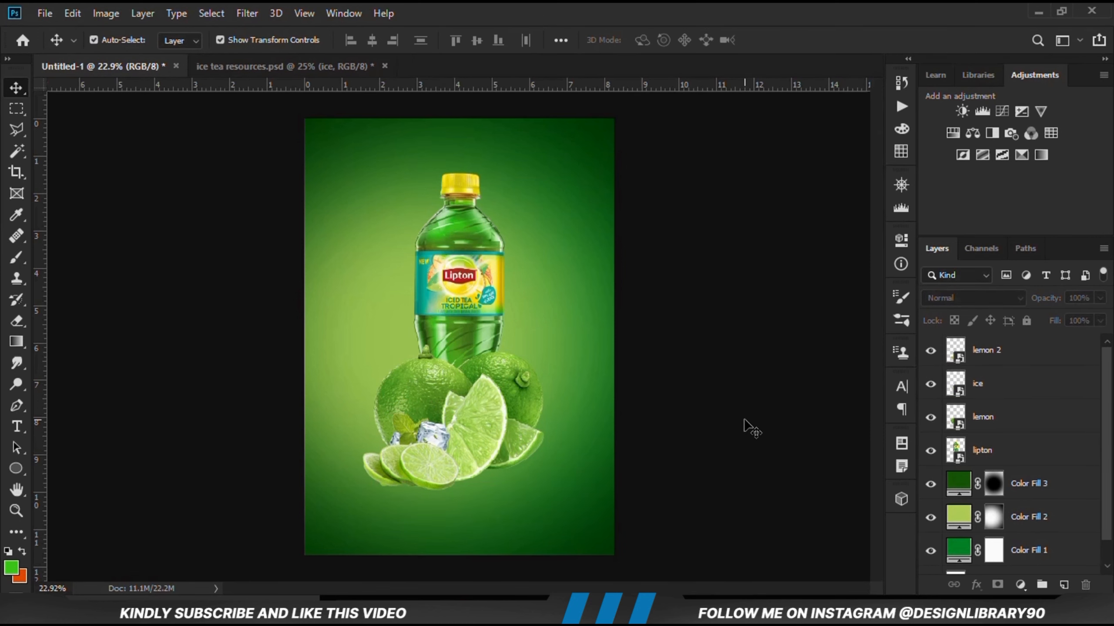
Copy the mint leaf layer from the resources file into the poster, near the lower right of the limes.
click(266, 66)
drag(391, 491, 429, 497)
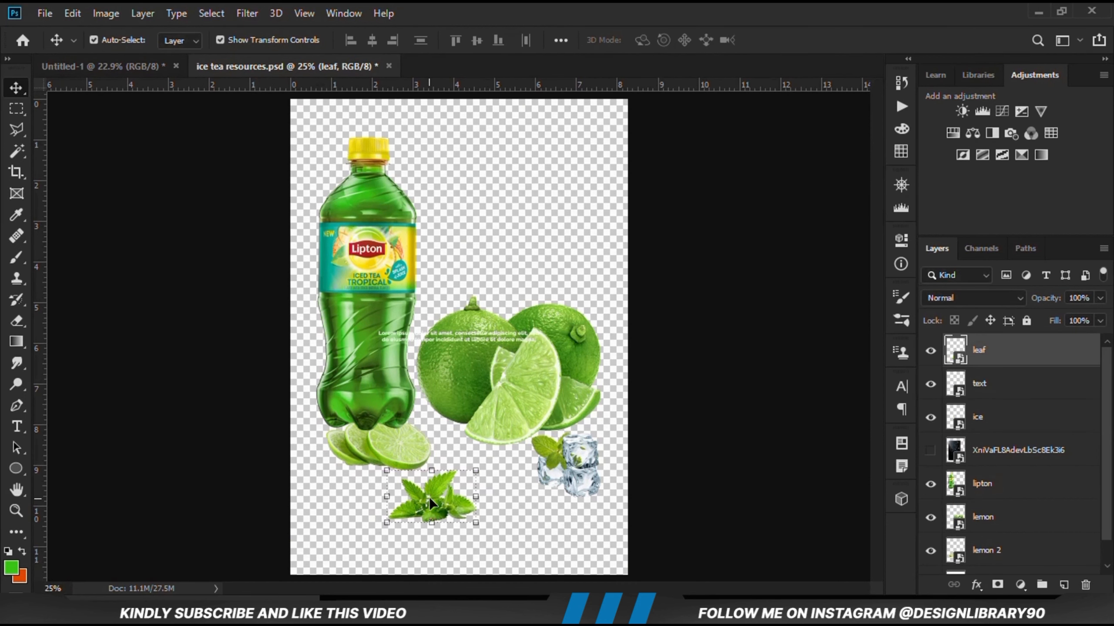
click(161, 67)
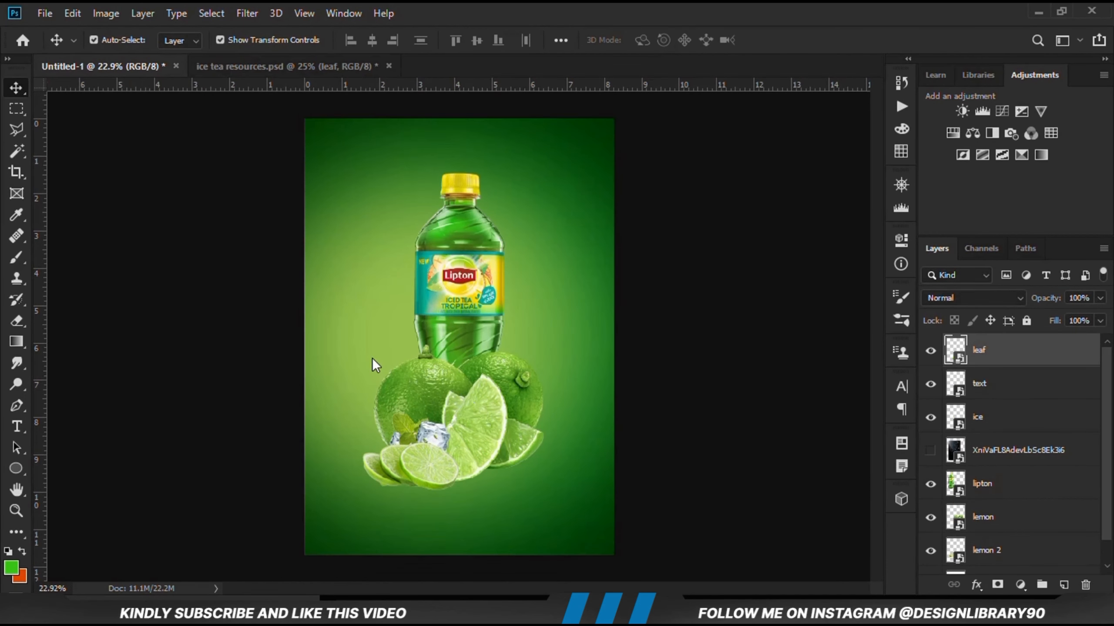
key(ctrl+v)
drag(463, 336, 574, 479)
Scale the mint leaves to 107.42% and place them over the base of the right-hand lime wedges.
right_click(1019, 353)
click(850, 173)
scroll(521, 467, up, 3)
mouse_move(502, 491)
mouse_down()
mouse_move(484, 483)
mouse_move(492, 479)
mouse_up()
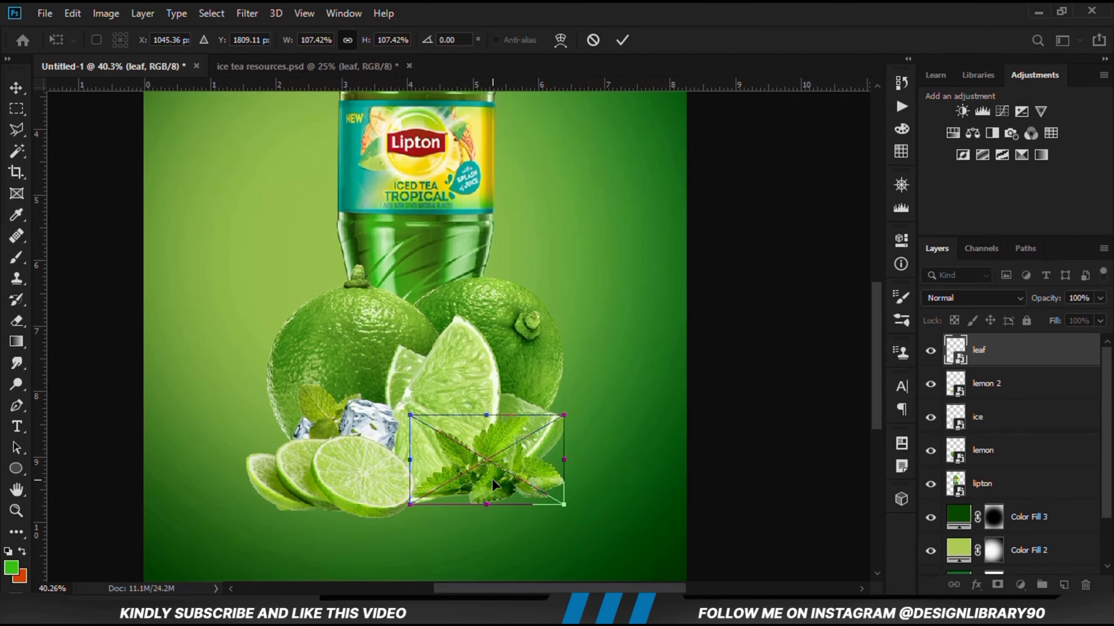
key(Return)
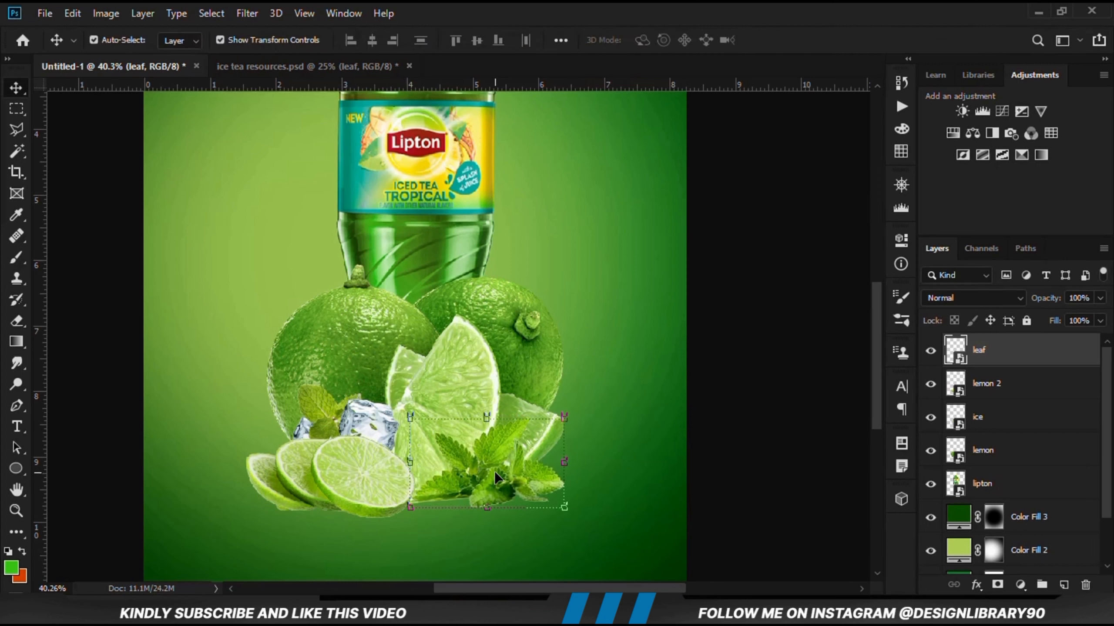
Nudge the mint leaves down towards the base of the limes.
key(Down)
key(Down)
key(Down)
key(Down)
key(Down)
key(Down)
key(Down)
key(Down)
key(Down)
key(Down)
key(Down)
key(Down)
key(Down)
key(Down)
key(Down)
key(Down)
key(Down)
key(Down)
key(Down)
key(Down)
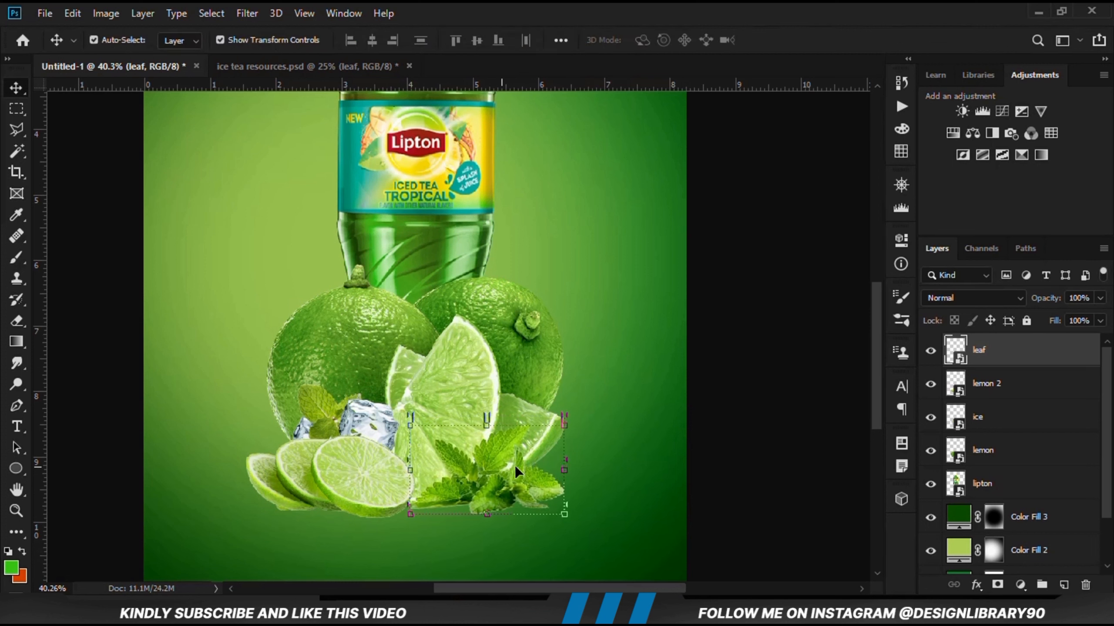
Shift the lime slices slightly left and up so they line up with the base of the fruit arrangement.
drag(361, 497, 348, 479)
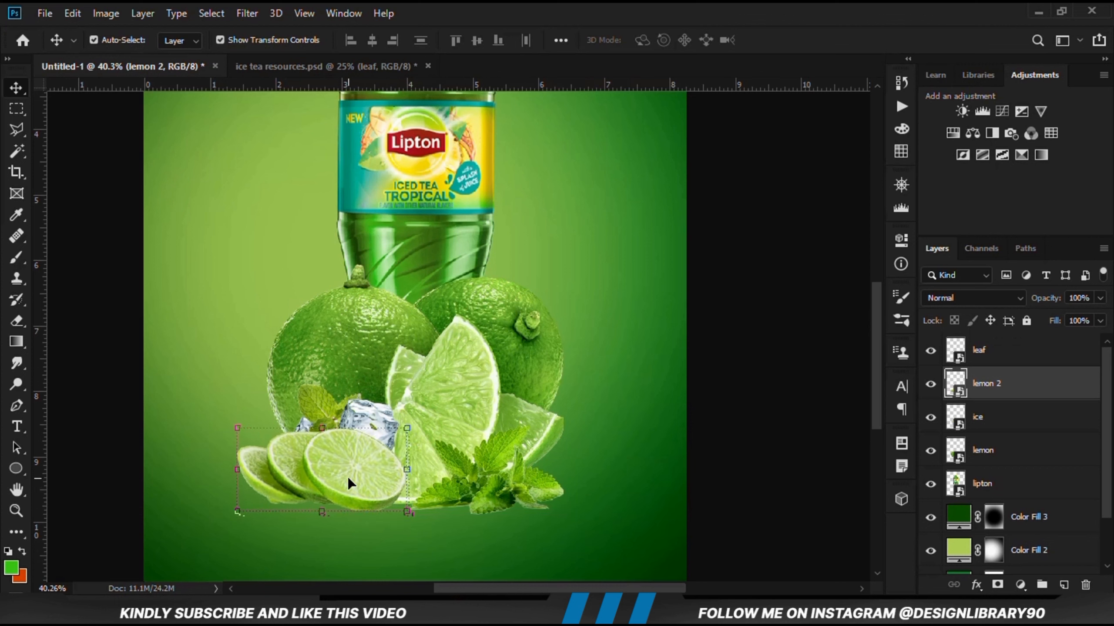
key(Up)
key(Up)
key(Up)
key(Up)
key(Up)
key(Up)
key(Up)
key(Up)
key(Up)
key(Up)
key(Up)
key(Up)
key(Up)
key(Up)
Nudge the mint leaves slightly up and right, and deselect the layer.
click(499, 483)
key(Up)
key(Up)
key(Up)
key(Up)
key(Up)
key(Up)
key(Up)
key(Up)
key(Up)
key(Up)
key(Up)
key(Up)
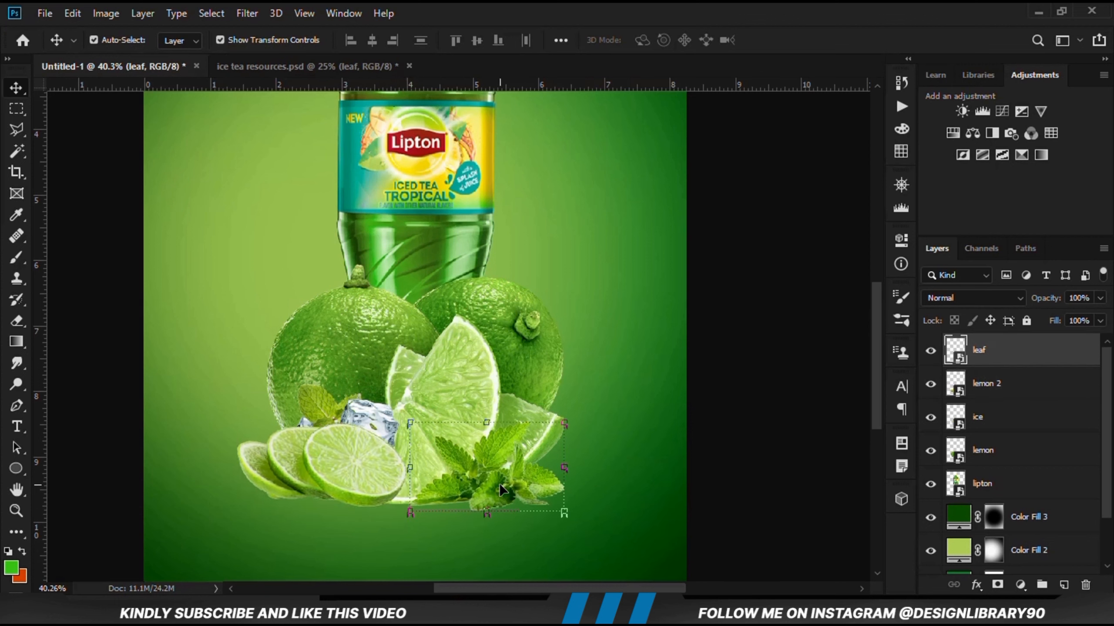
key(Right)
key(Right)
key(Right)
key(Right)
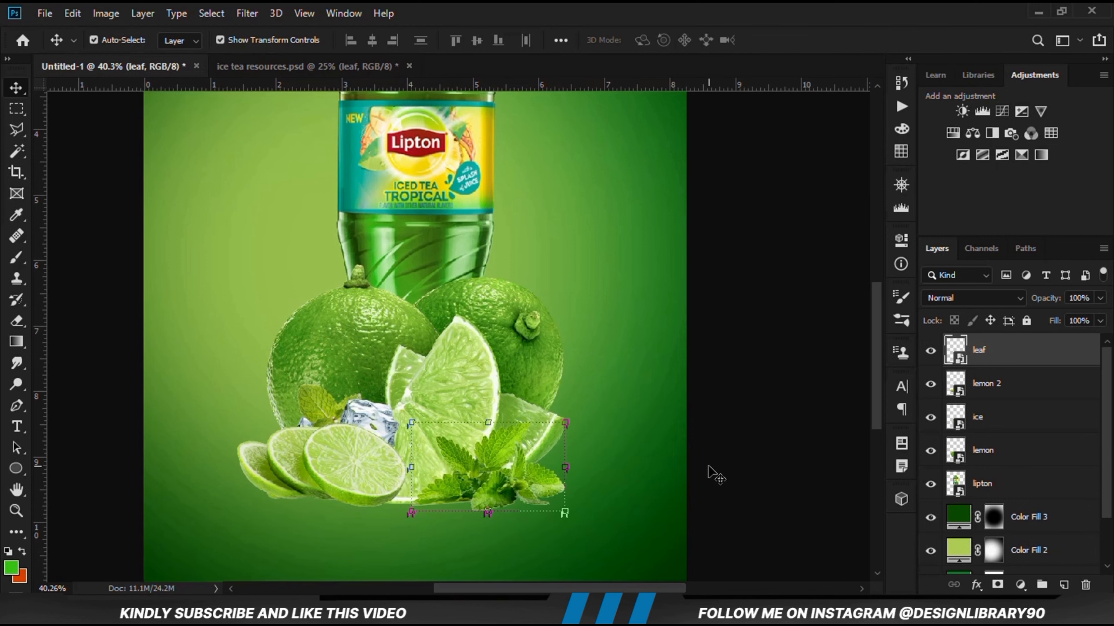
click(738, 450)
key(ctrl+minus)
key(ctrl+minus)
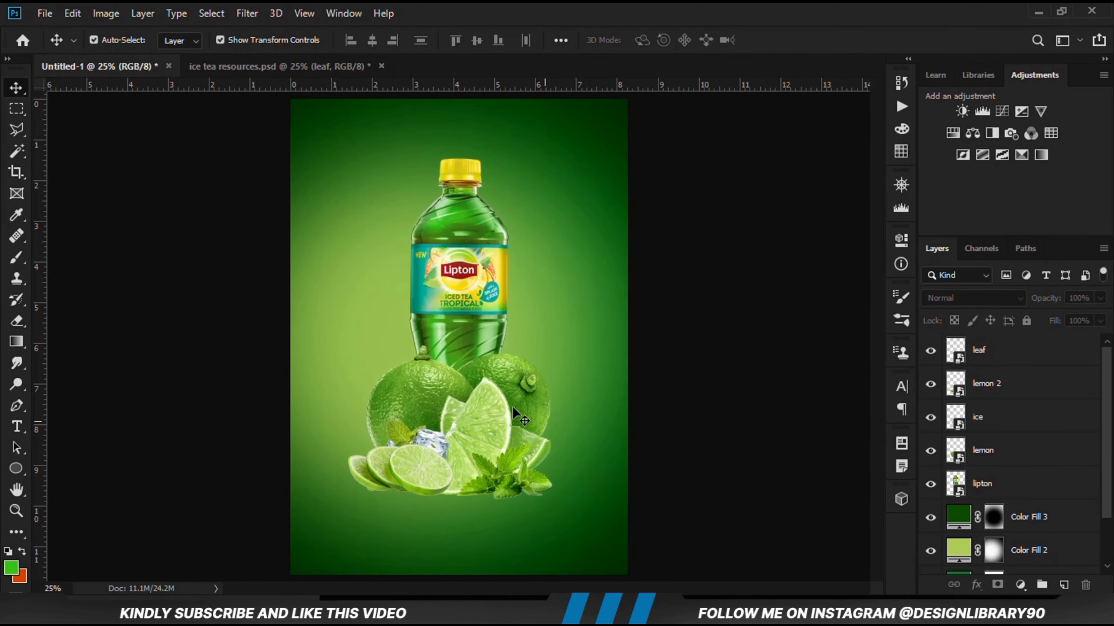
Copy the lorem ipsum text layer from the resources file into the poster, centred near the bottom edge below the fruit.
click(223, 66)
click(219, 415)
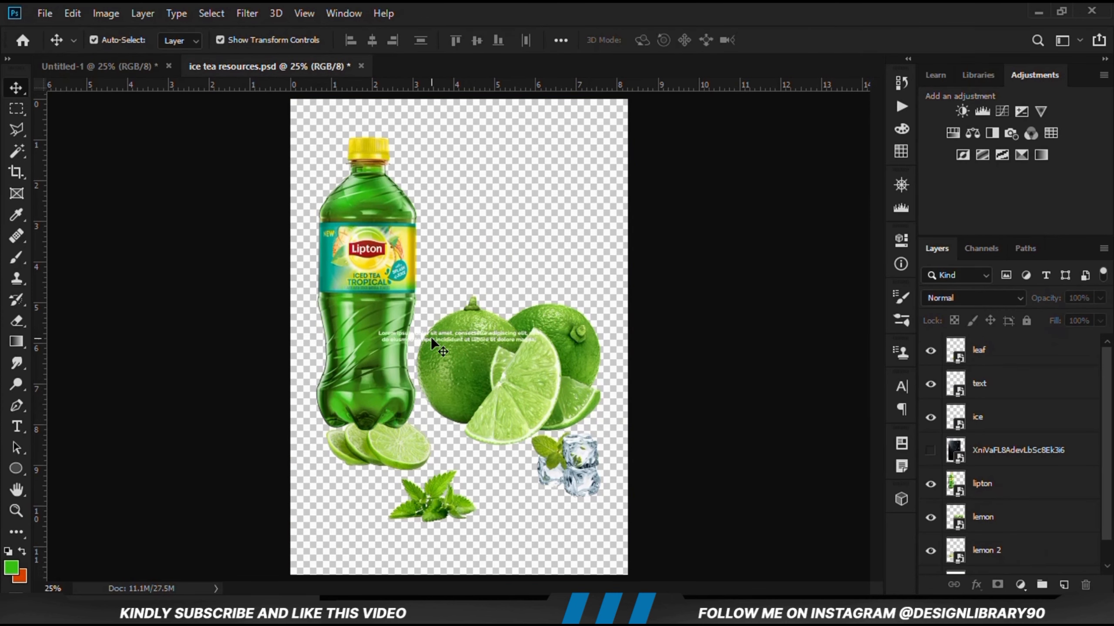
click(434, 337)
click(428, 338)
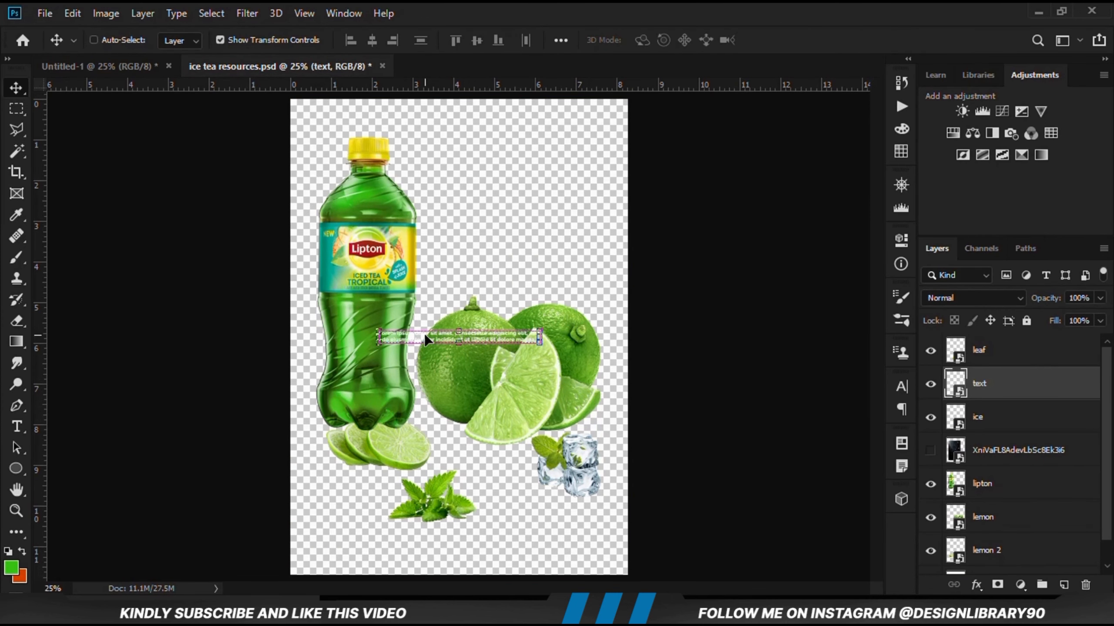
drag(425, 333, 485, 538)
key(ctrl+t)
key(Return)
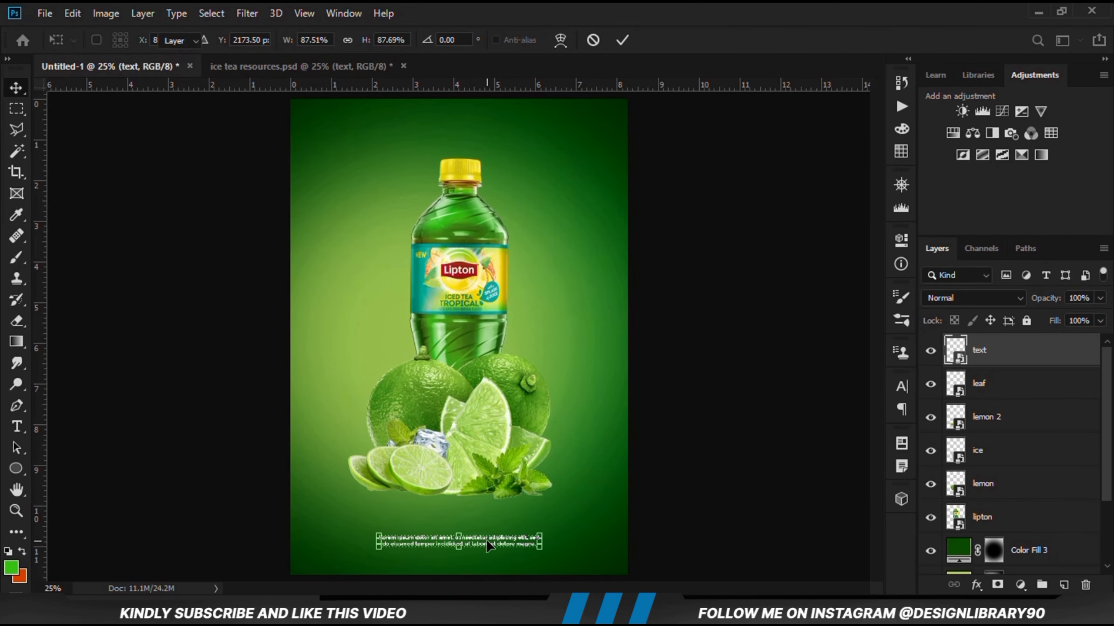
key(shift+Up)
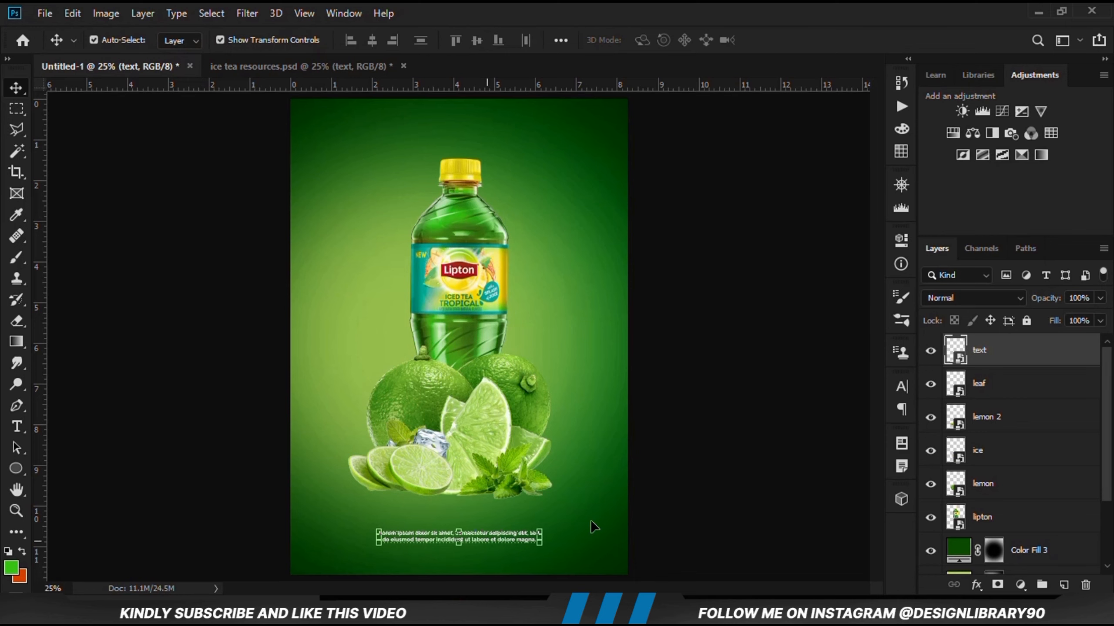
click(675, 467)
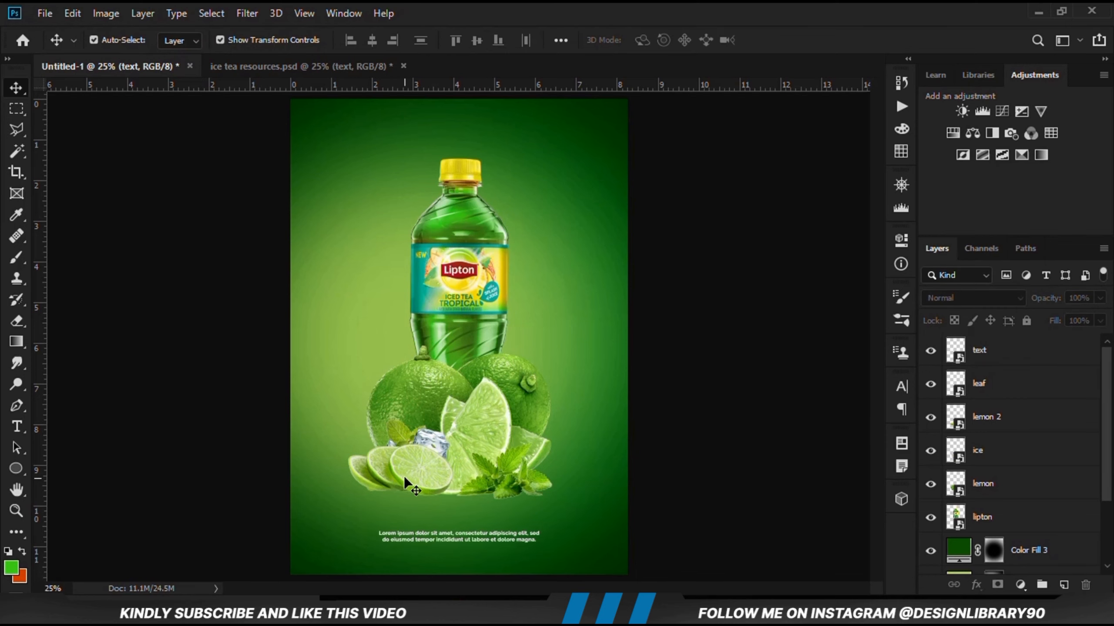
Group the leaf, lemon 2, ice and lemon layers and compare the poster with and without the group.
ctrl+click(985, 456)
ctrl+click(984, 486)
ctrl+click(981, 395)
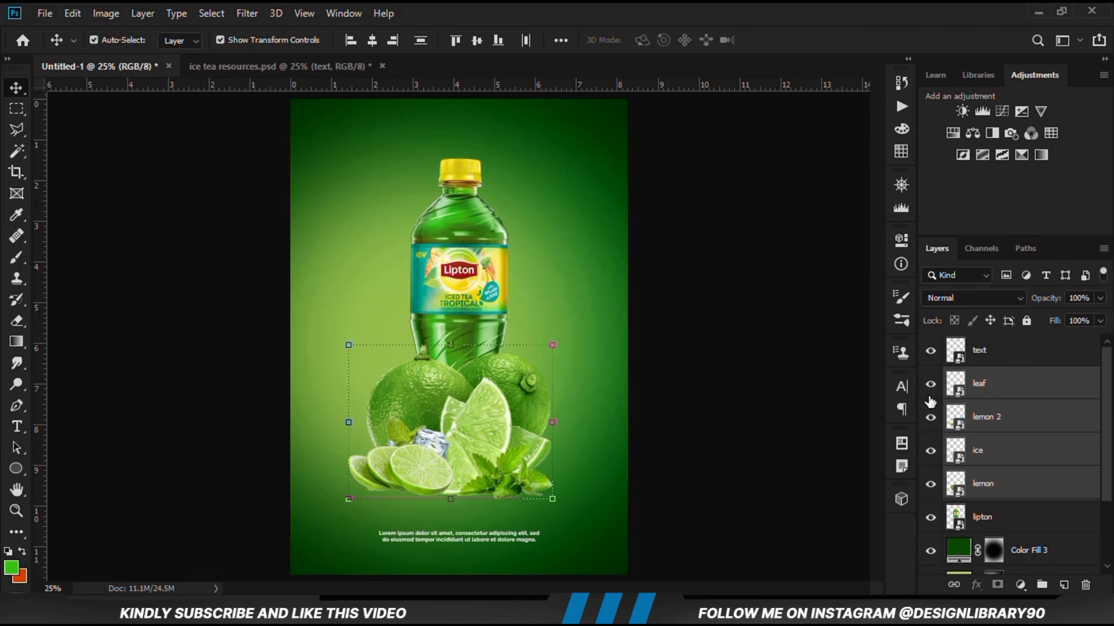
key(ctrl+g)
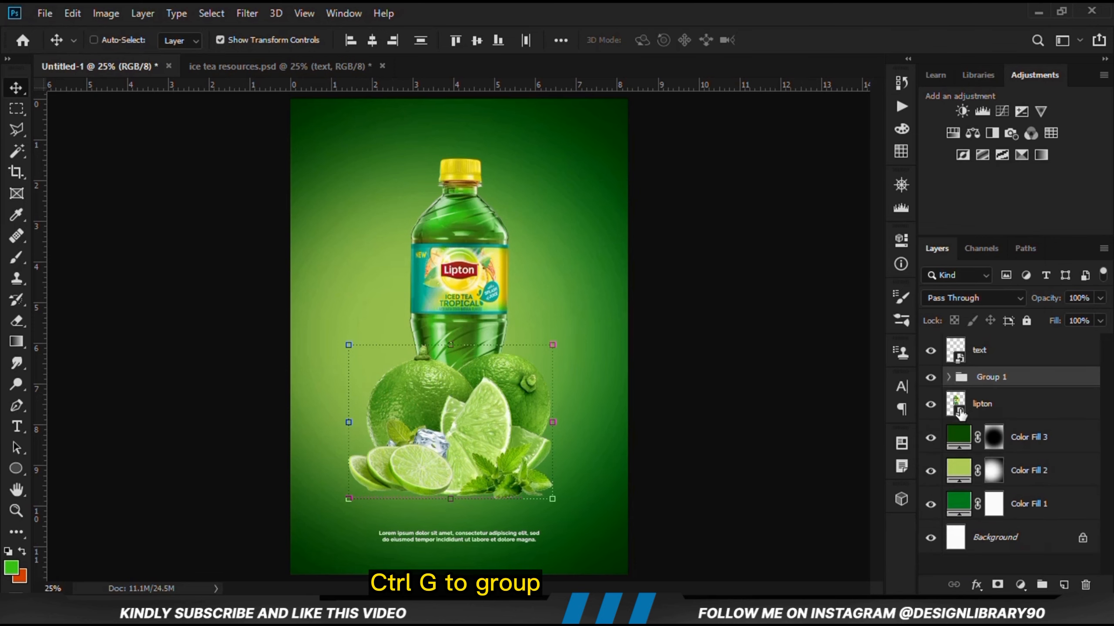
click(930, 378)
click(931, 378)
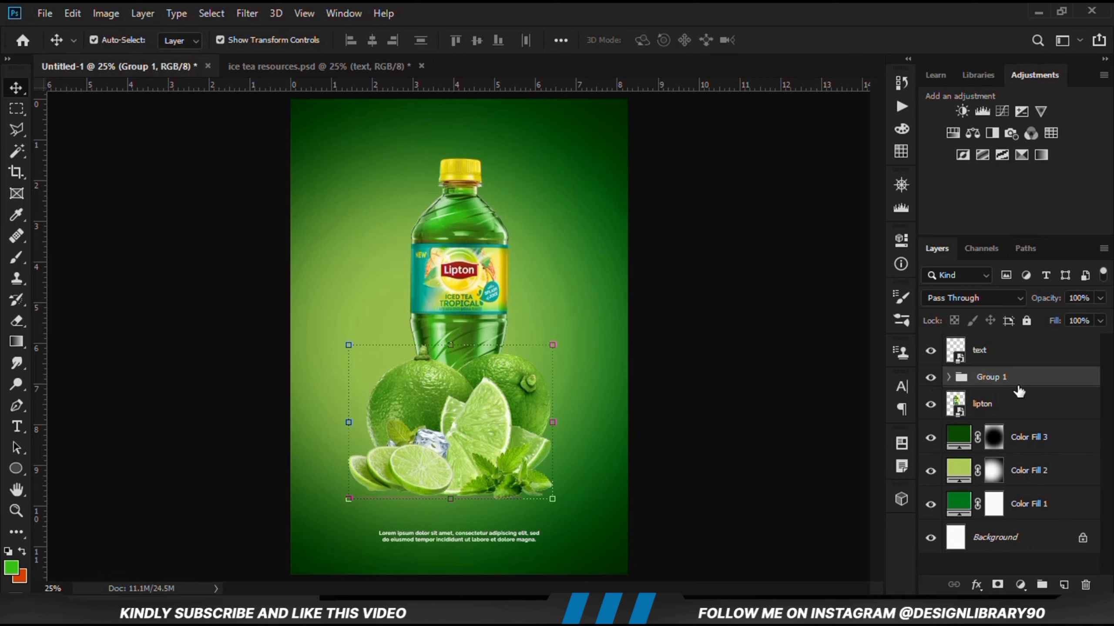
Nudge the fruit group up to cover more of the bottle's base and deselect it.
key(Up)
key(Up)
key(Up)
key(Up)
key(Up)
key(Up)
key(Up)
key(Up)
key(Up)
key(Up)
key(Up)
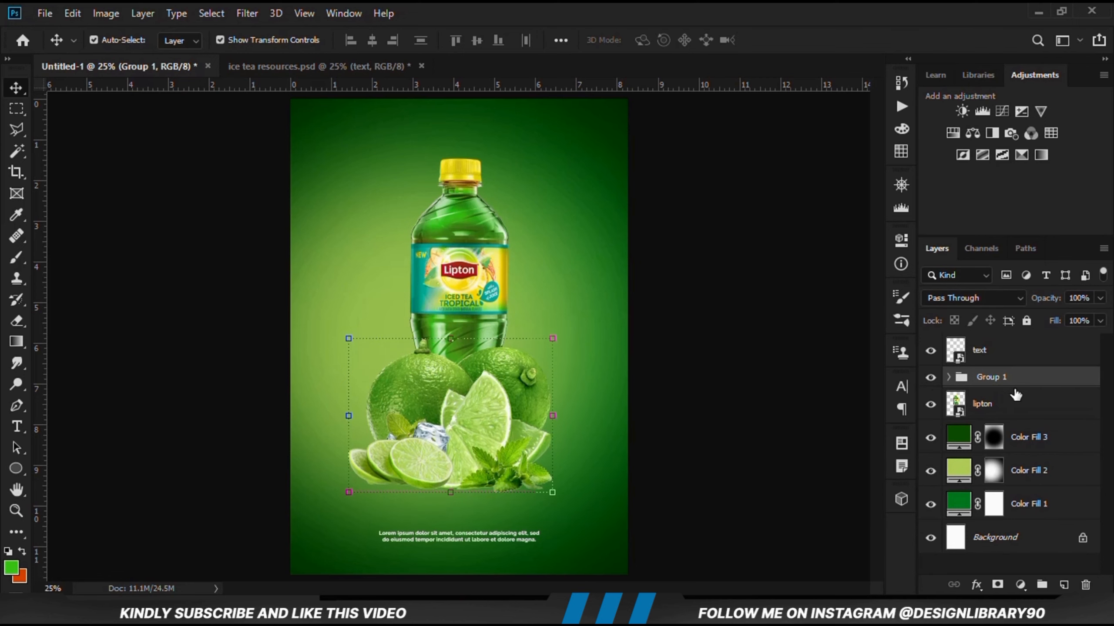
key(Up)
key(Up)
key(Up)
key(Up)
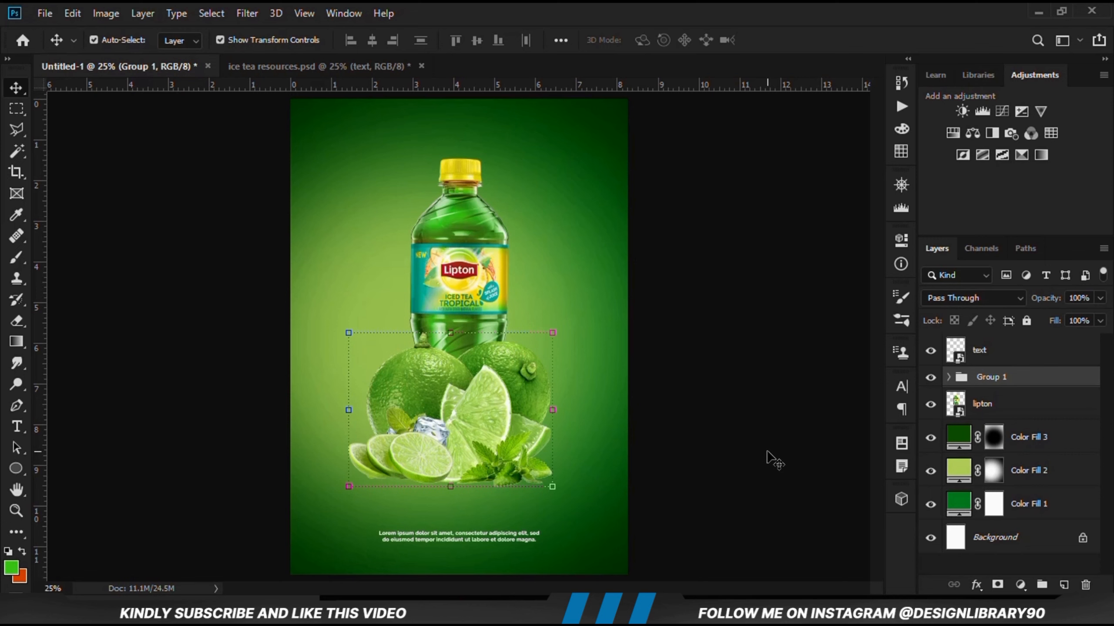
click(767, 453)
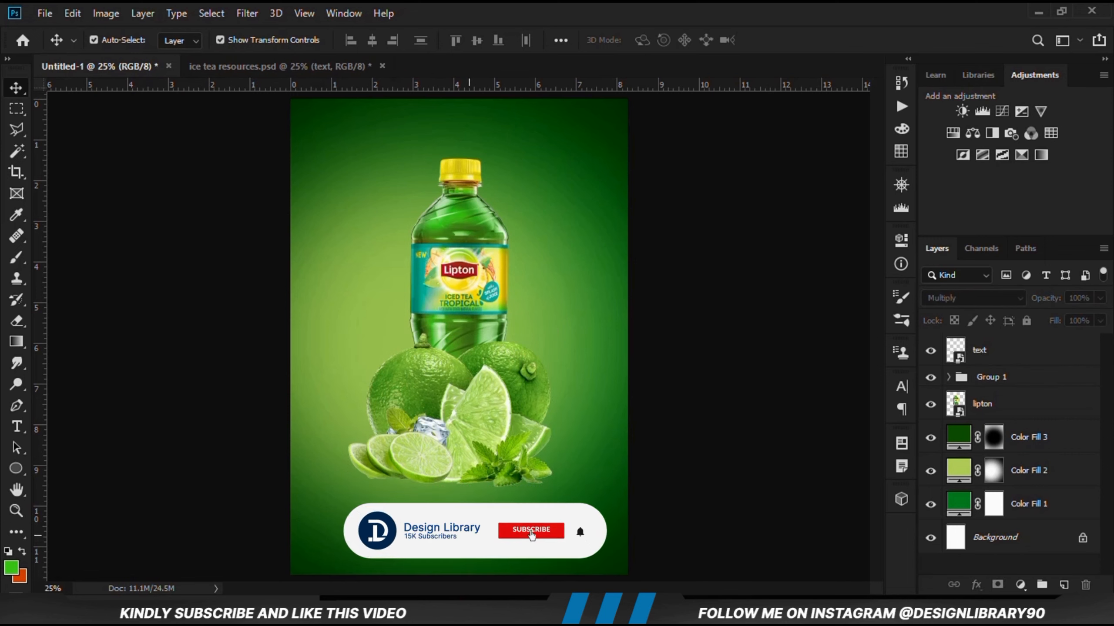
Lock the three Color Fill background layers and deselect them.
click(471, 531)
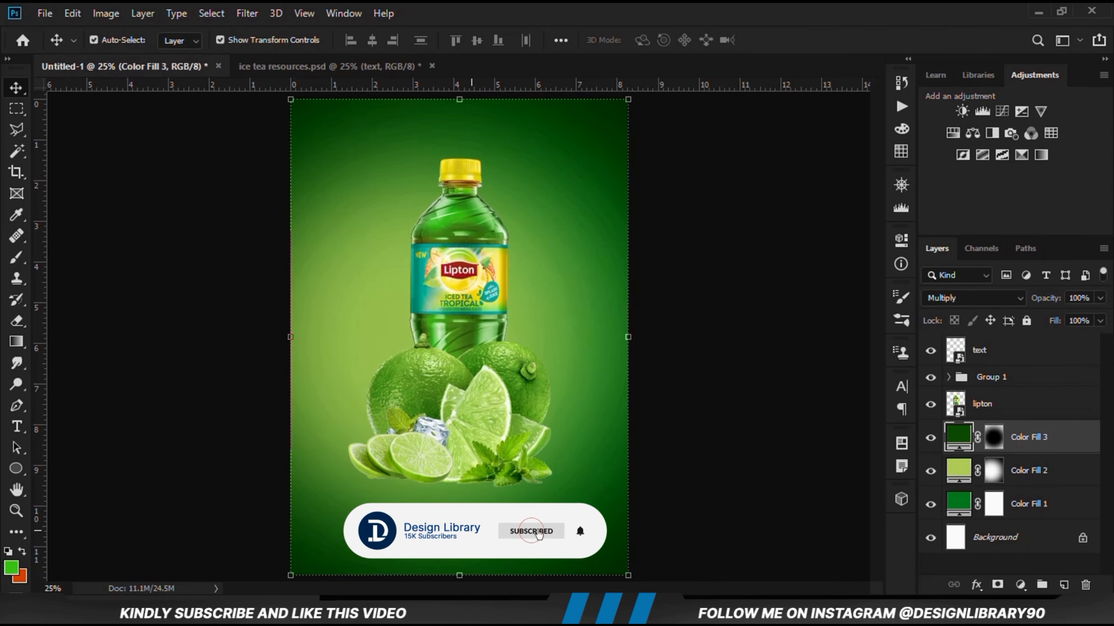
shift+click(1031, 503)
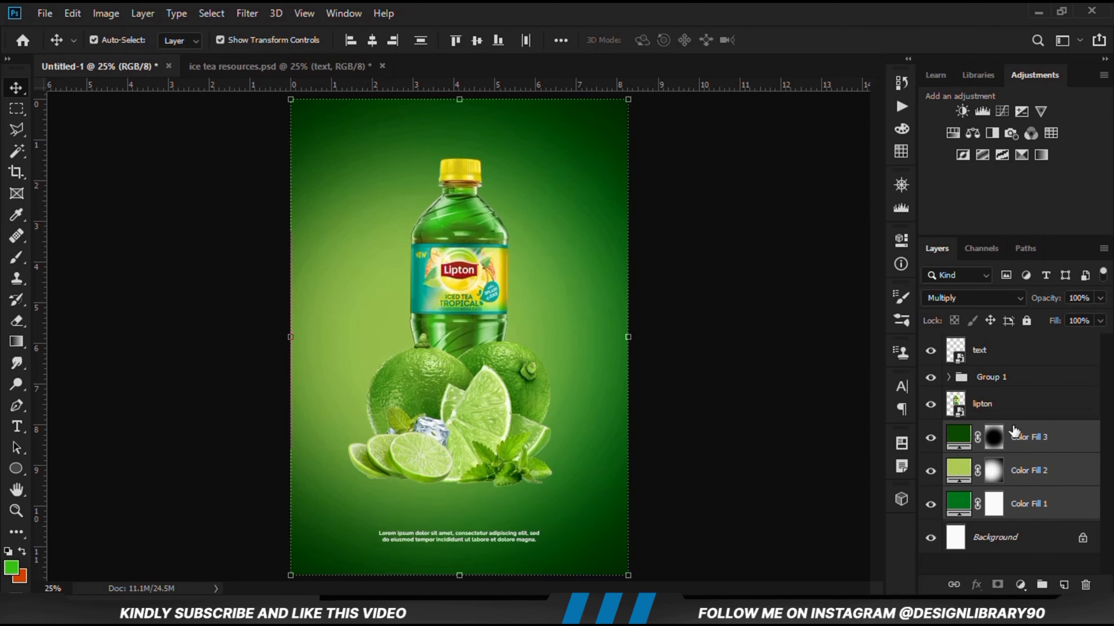
click(1025, 321)
click(501, 549)
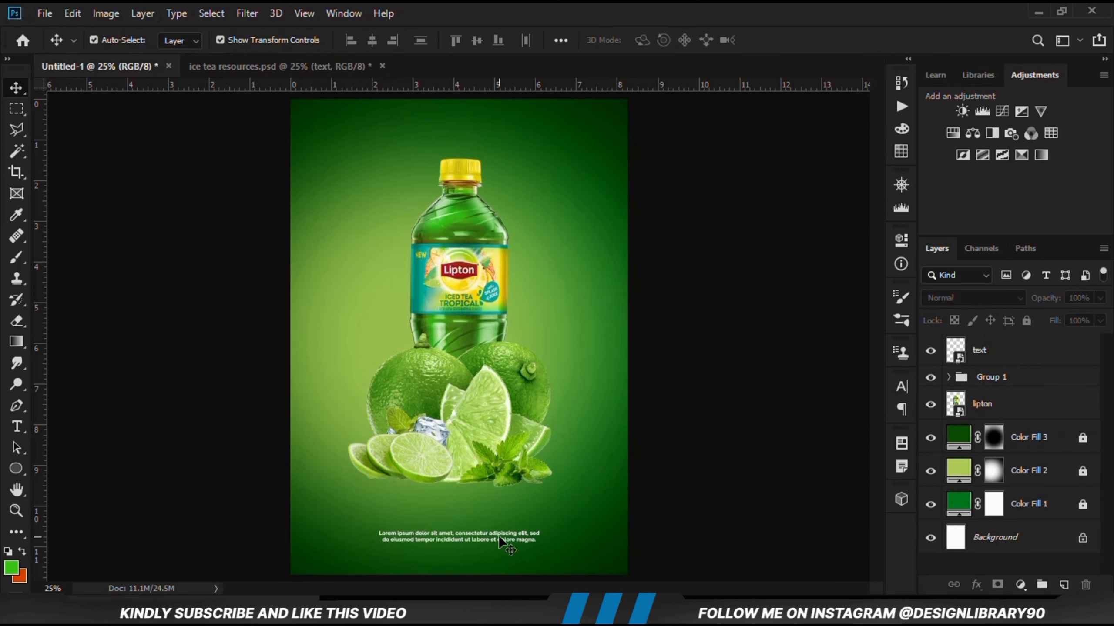
Nudge the lorem ipsum text layer slightly up below the fruit and deselect it.
click(504, 534)
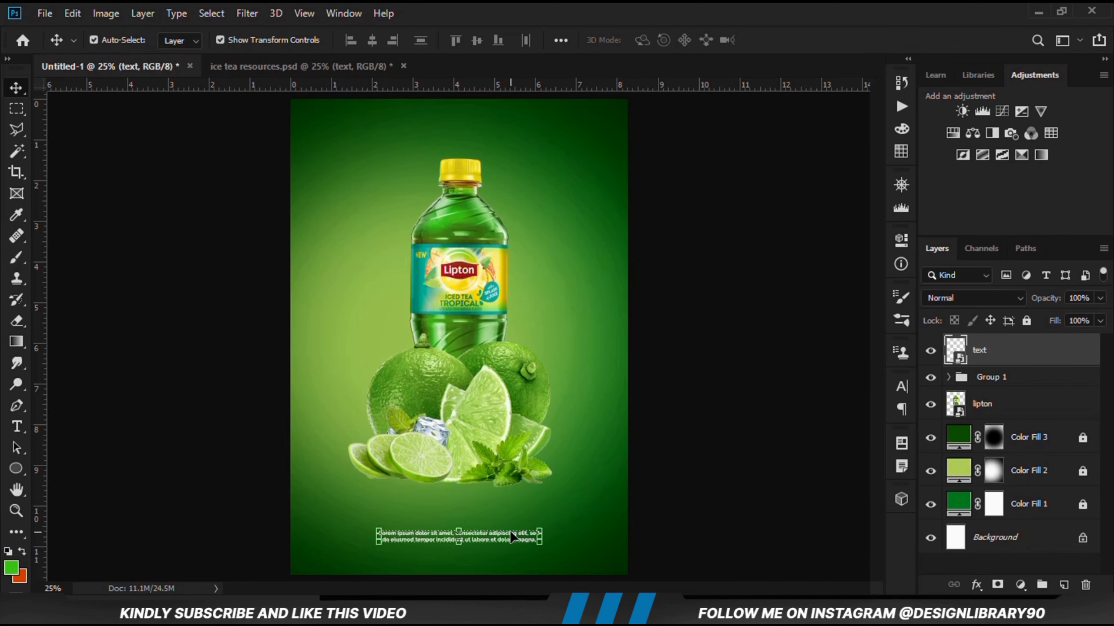
drag(511, 532, 509, 527)
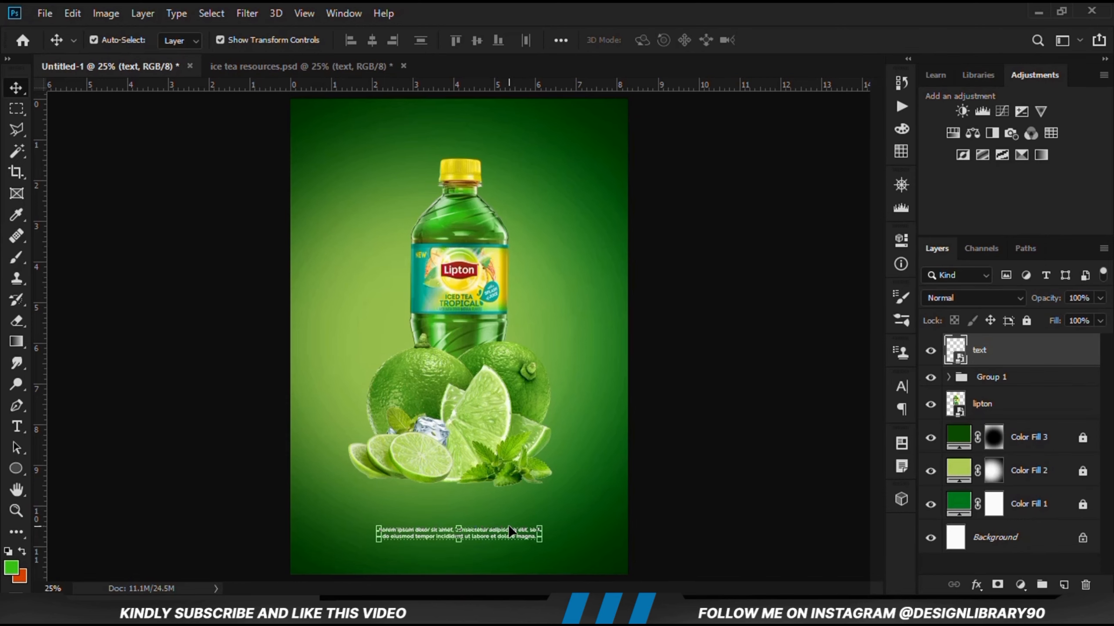
key(Down)
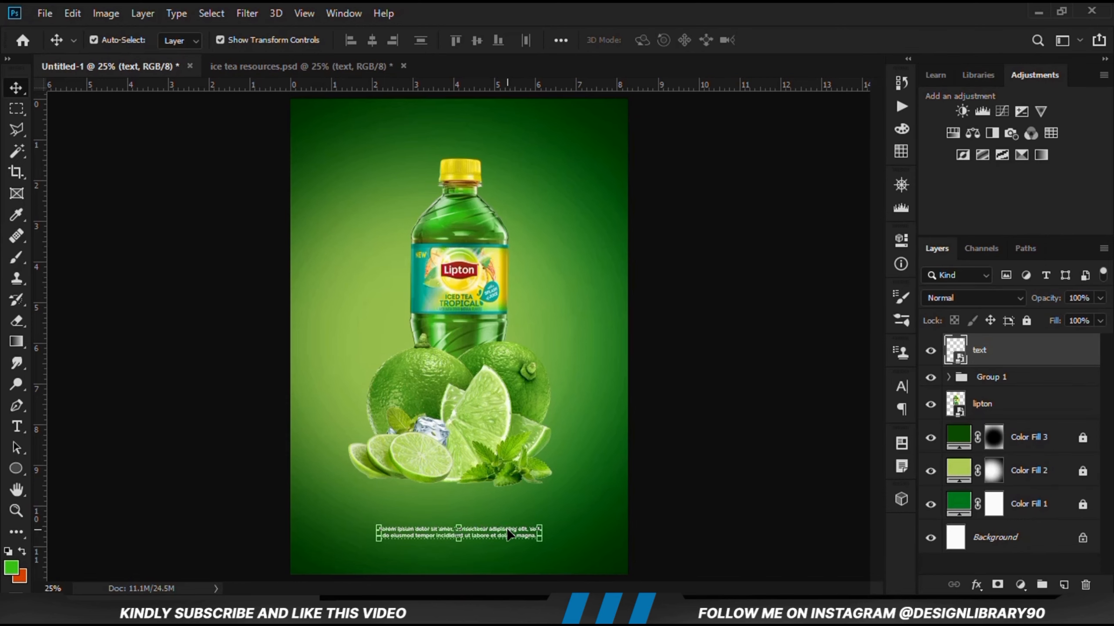
key(Down)
key(Down)
key(Up)
key(Up)
key(Up)
click(682, 498)
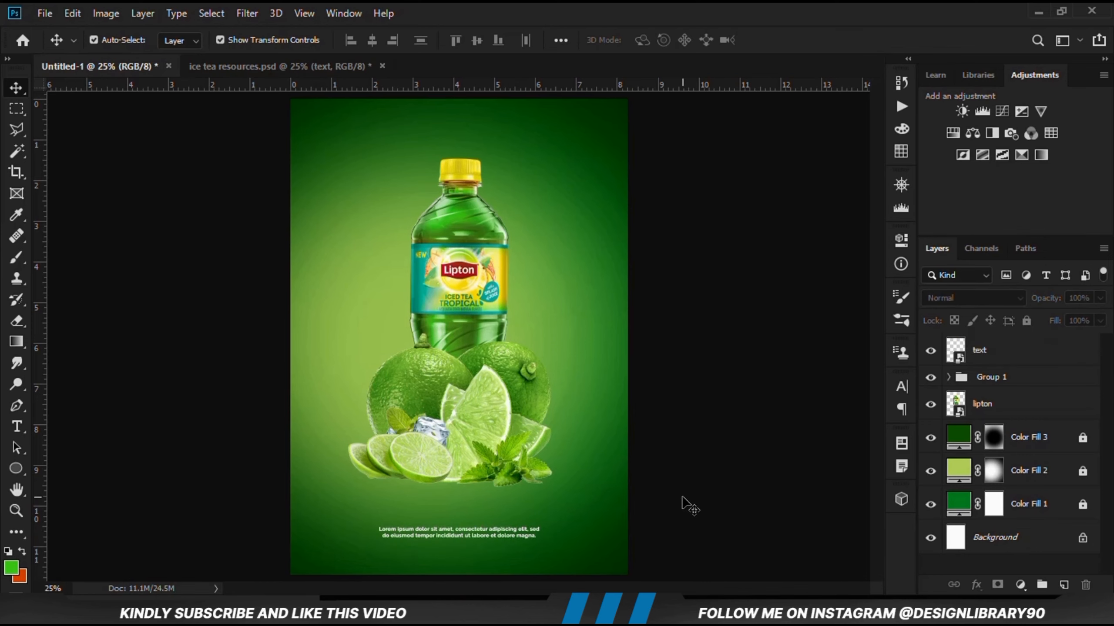
Add a strongly darkening Exposure adjustment clipped to the lemon 2 layer and invert its mask to black.
ctrl+click(431, 455)
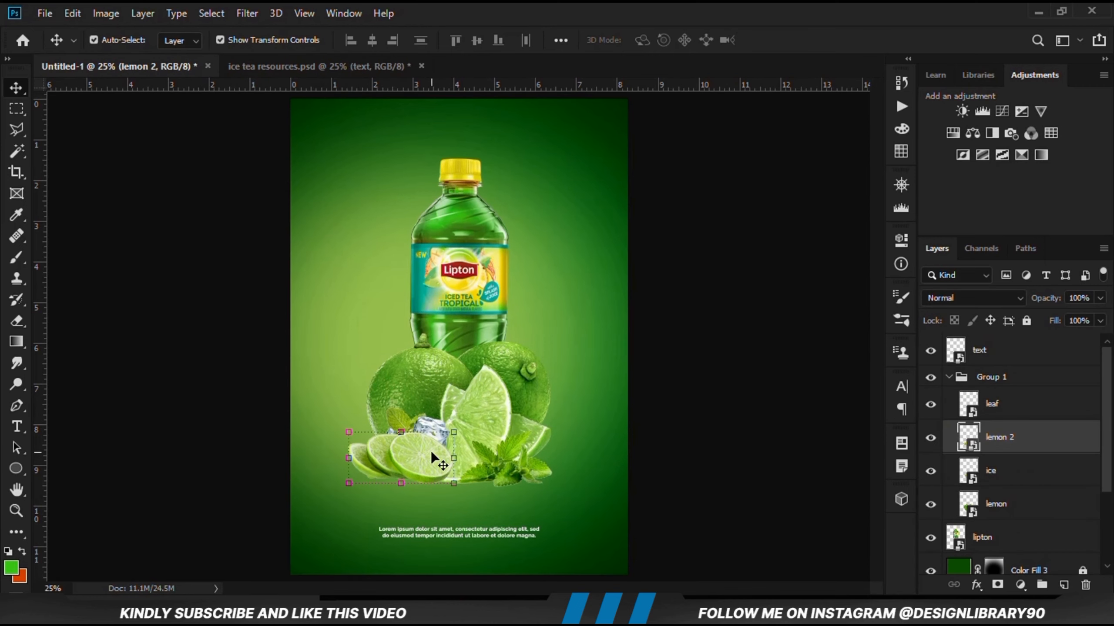
click(932, 437)
click(1020, 585)
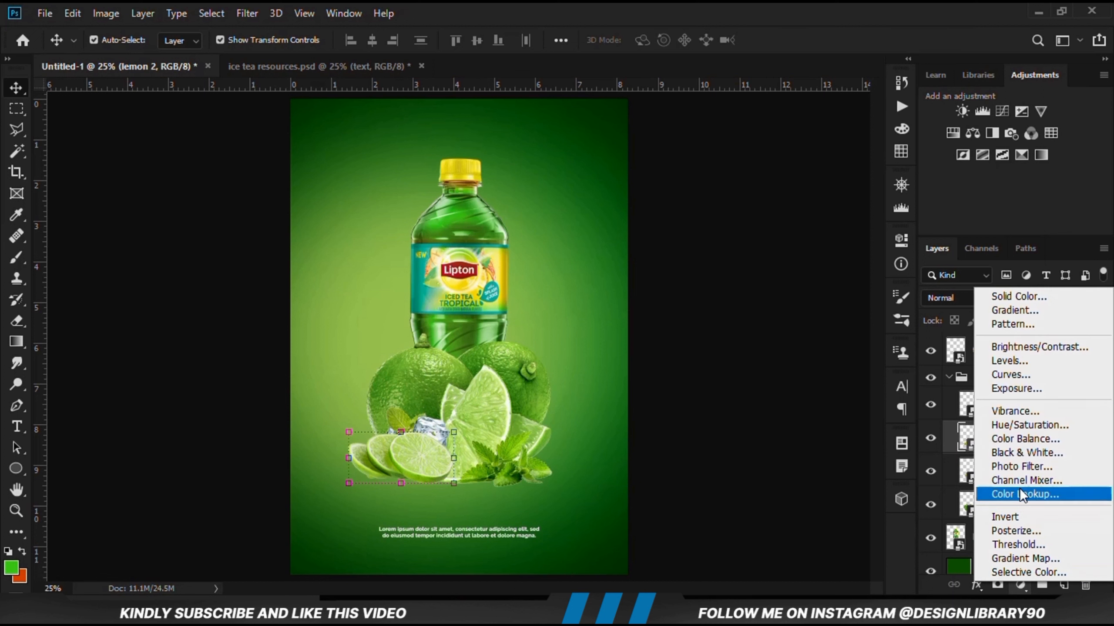
click(1011, 388)
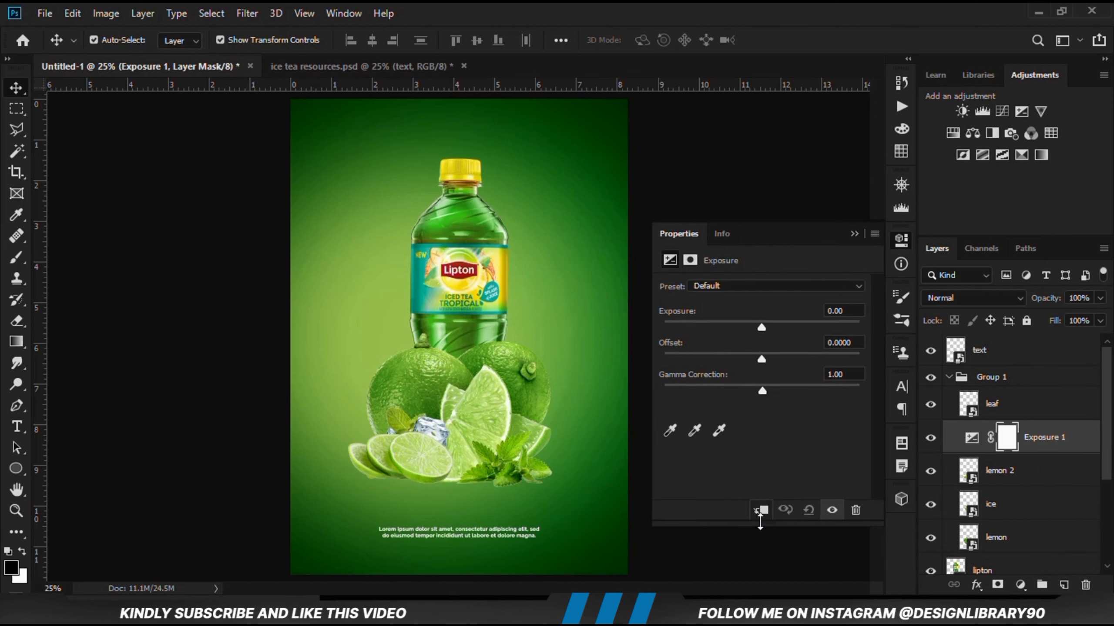
click(760, 510)
drag(733, 330, 716, 331)
click(854, 234)
click(930, 437)
click(931, 437)
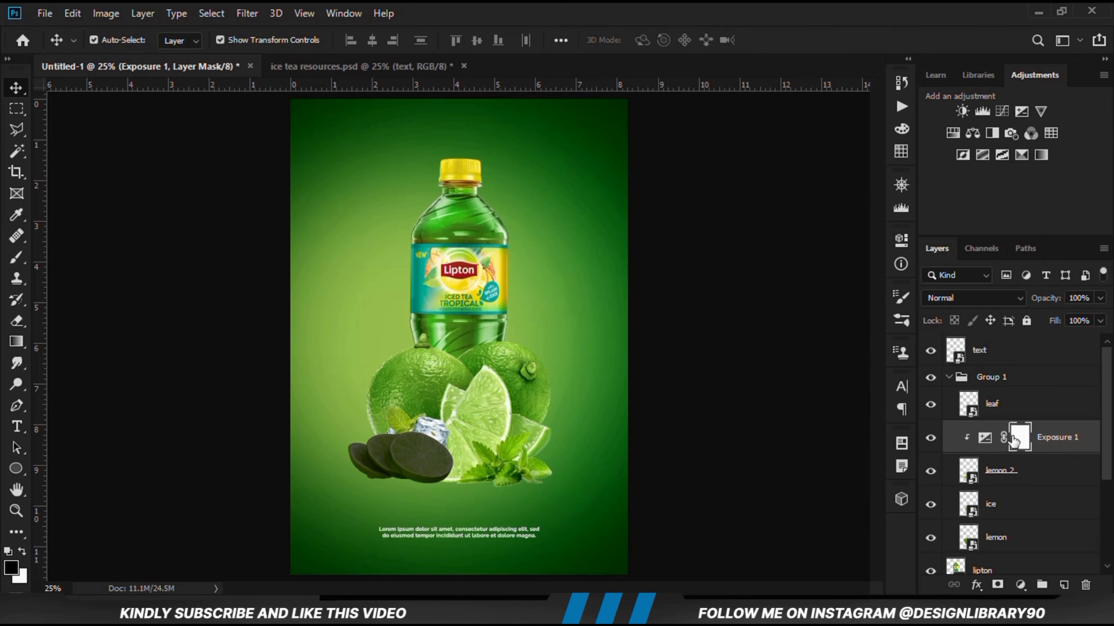
key(ctrl+i)
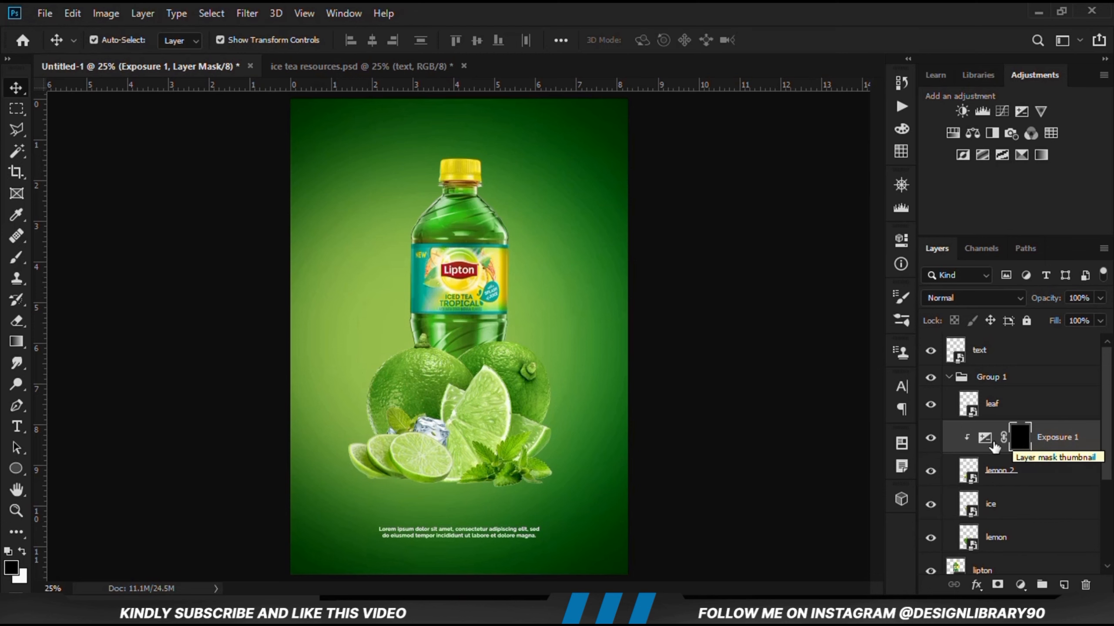
Paint shading along the lower edges of the lime slices on the Exposure 1 mask with a white 250 px brush at 23% opacity.
click(16, 236)
click(17, 256)
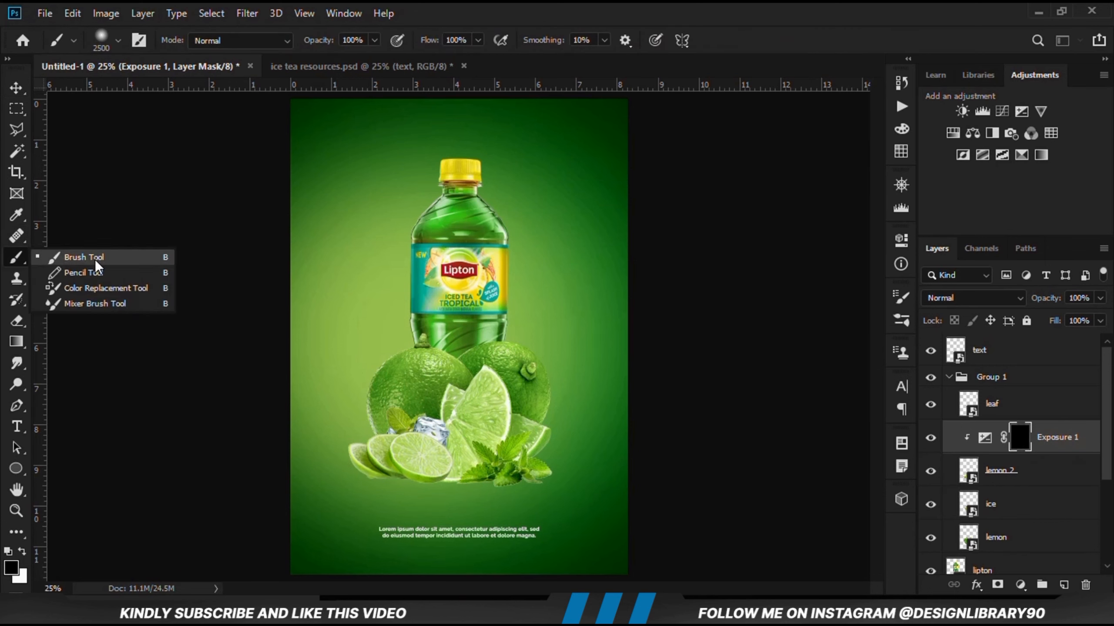
key(bracketleft)
key(bracketleft)
key(bracketleft)
key(bracketleft)
key(bracketleft)
key(bracketleft)
key(bracketleft)
key(bracketleft)
key(bracketleft)
key(bracketleft)
key(bracketleft)
key(bracketleft)
key(bracketleft)
key(bracketleft)
key(bracketleft)
key(bracketleft)
key(bracketleft)
key(bracketleft)
key(bracketleft)
key(bracketleft)
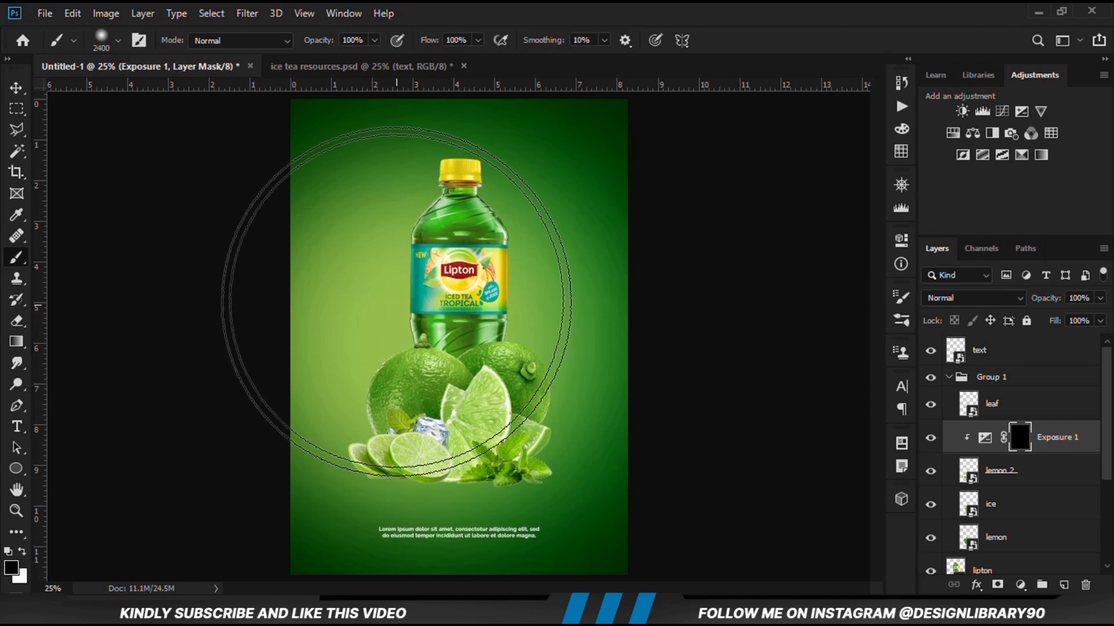
click(375, 40)
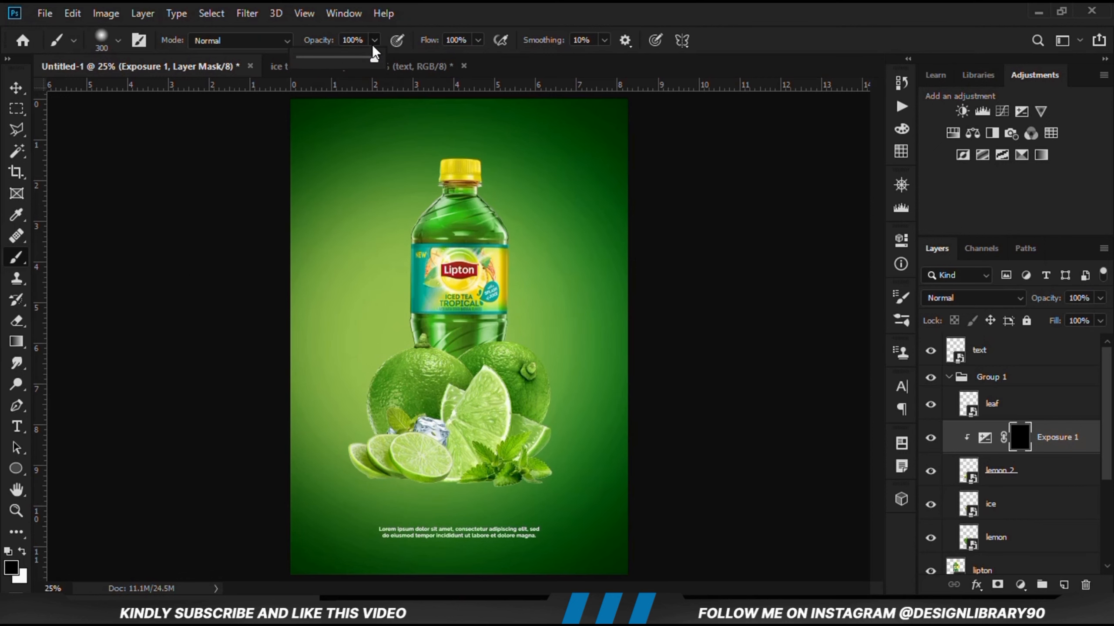
click(453, 11)
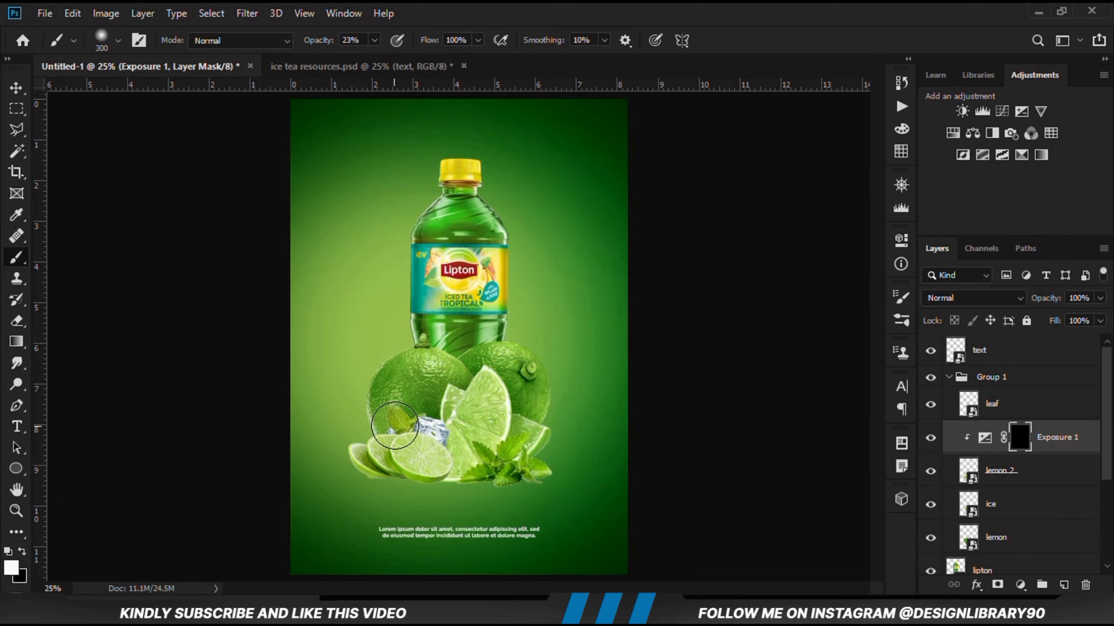
scroll(393, 421, up, 3)
click(375, 41)
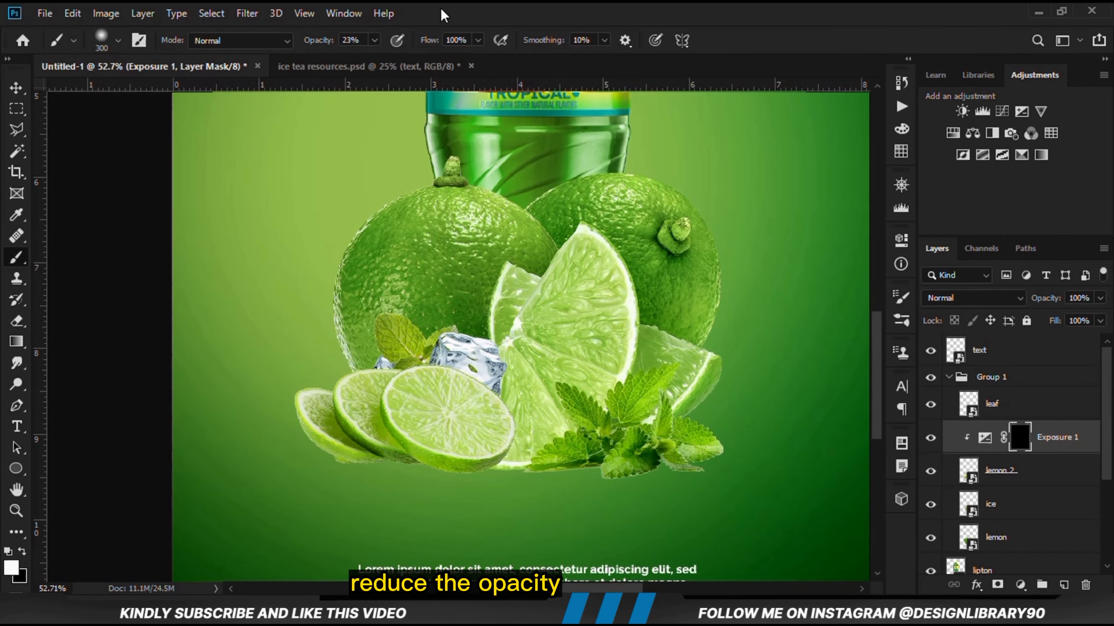
key(bracketleft)
mouse_move(511, 483)
mouse_down()
mouse_move(433, 513)
mouse_move(281, 453)
mouse_move(308, 470)
mouse_up()
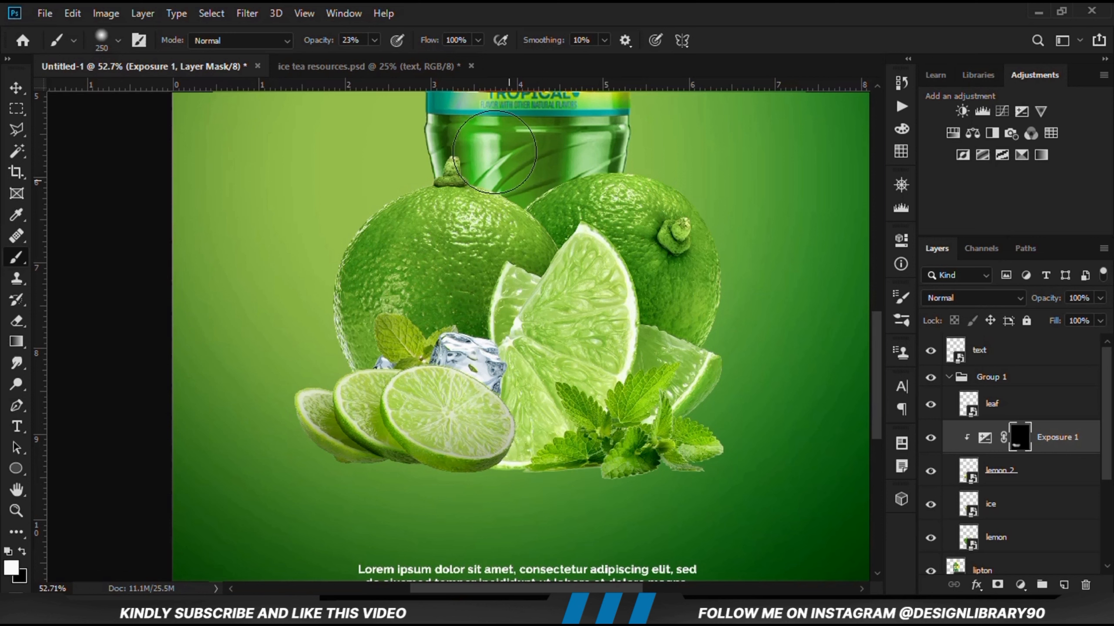
Build up softer shading around the lime slices' edges with the brush at 11% opacity and compare with and without Exposure 1.
click(374, 40)
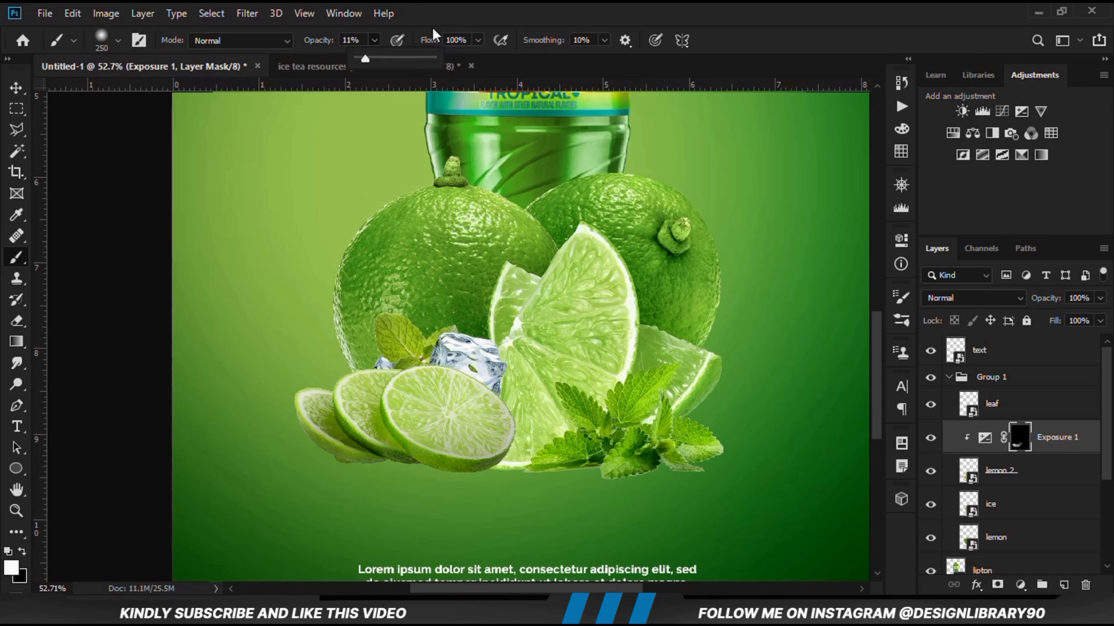
click(444, 18)
mouse_move(520, 355)
mouse_down()
mouse_move(572, 445)
mouse_move(503, 502)
mouse_up()
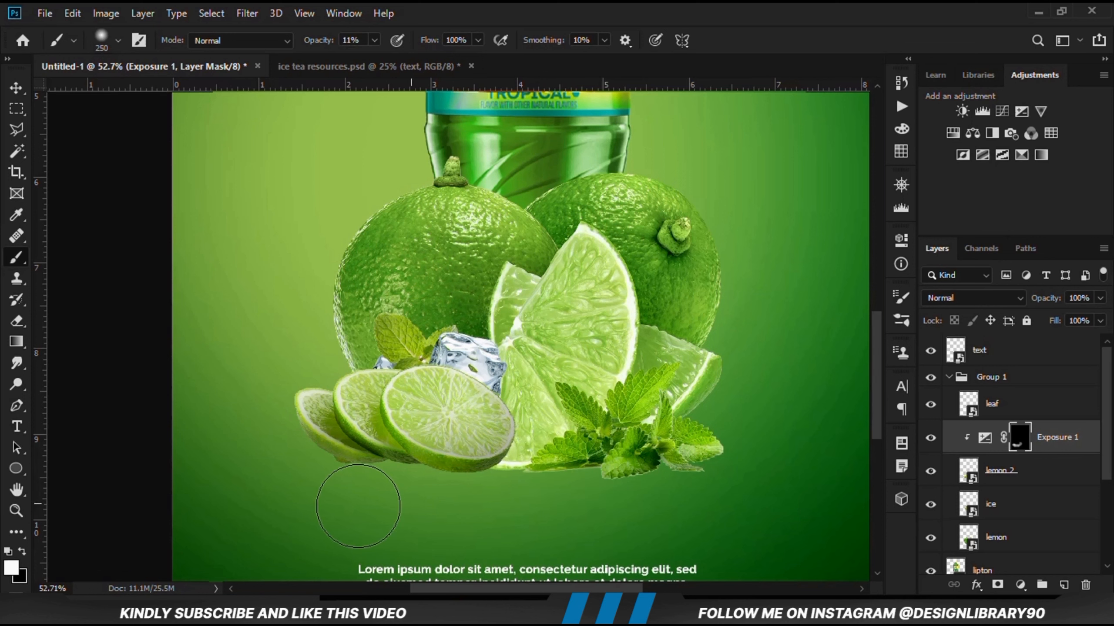
mouse_move(266, 418)
mouse_down()
mouse_move(348, 467)
mouse_move(543, 501)
mouse_up()
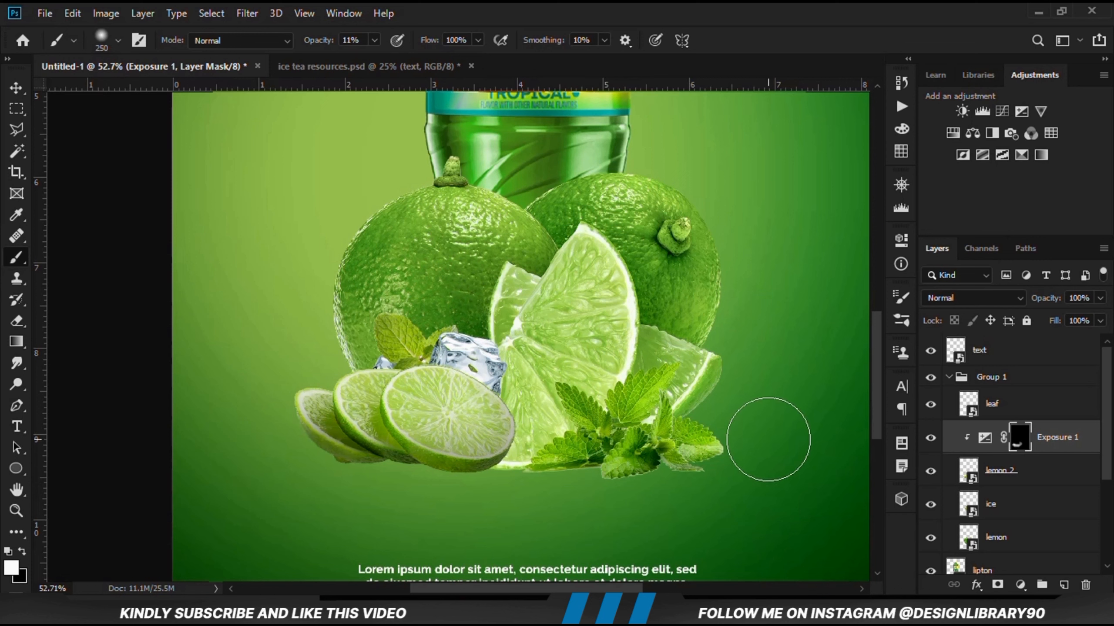
click(932, 437)
click(931, 437)
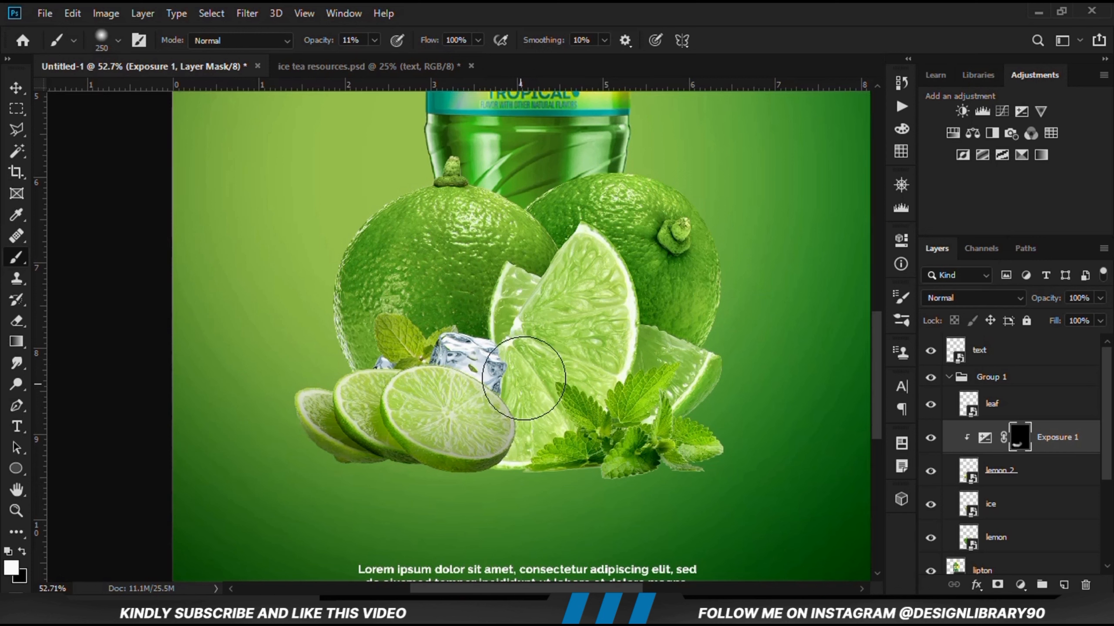
Move the mint leaves slightly right and up beside the lime wedge, and deselect the layer.
click(14, 93)
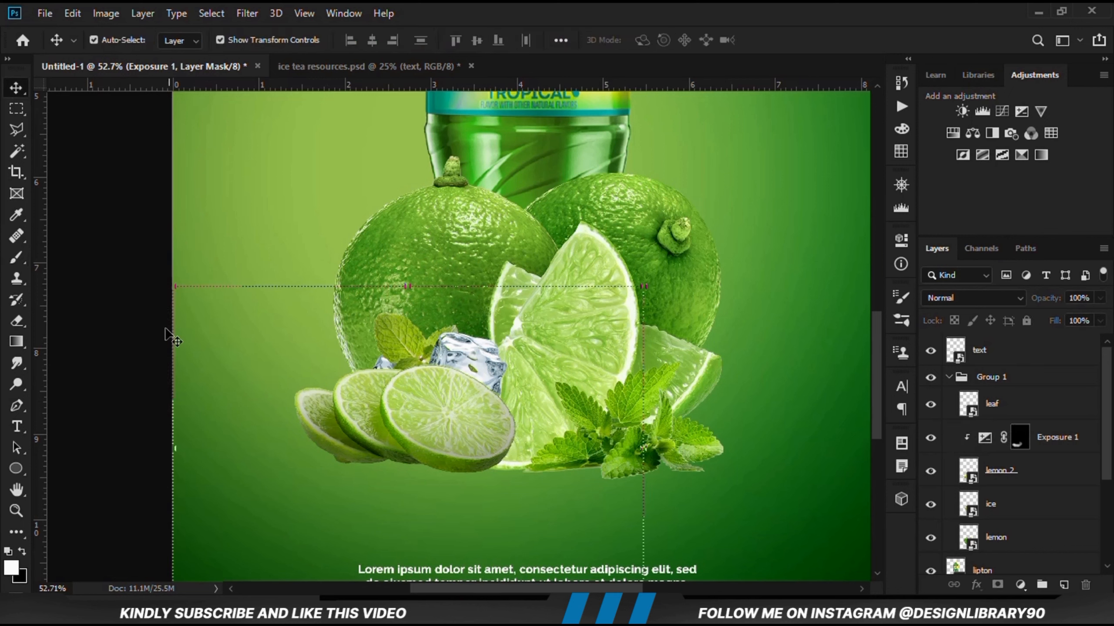
click(632, 457)
mouse_move(643, 456)
mouse_down()
mouse_move(653, 452)
mouse_move(646, 443)
mouse_move(659, 450)
mouse_up()
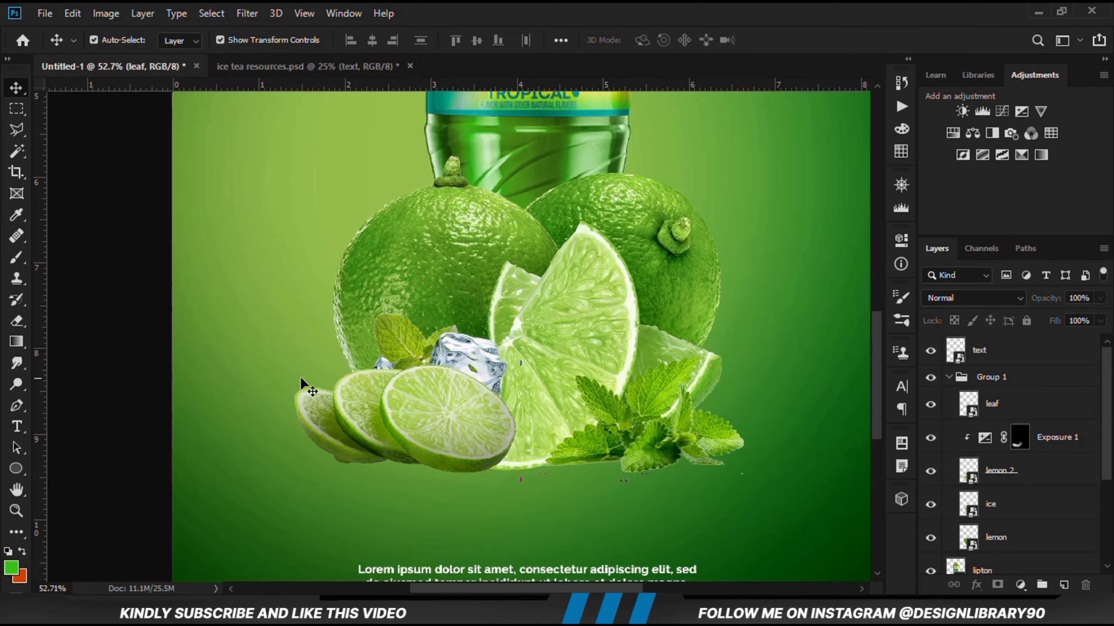
Add an Exposure adjustment of -3.78 clipped to the lemon layer and invert its mask to black.
click(542, 291)
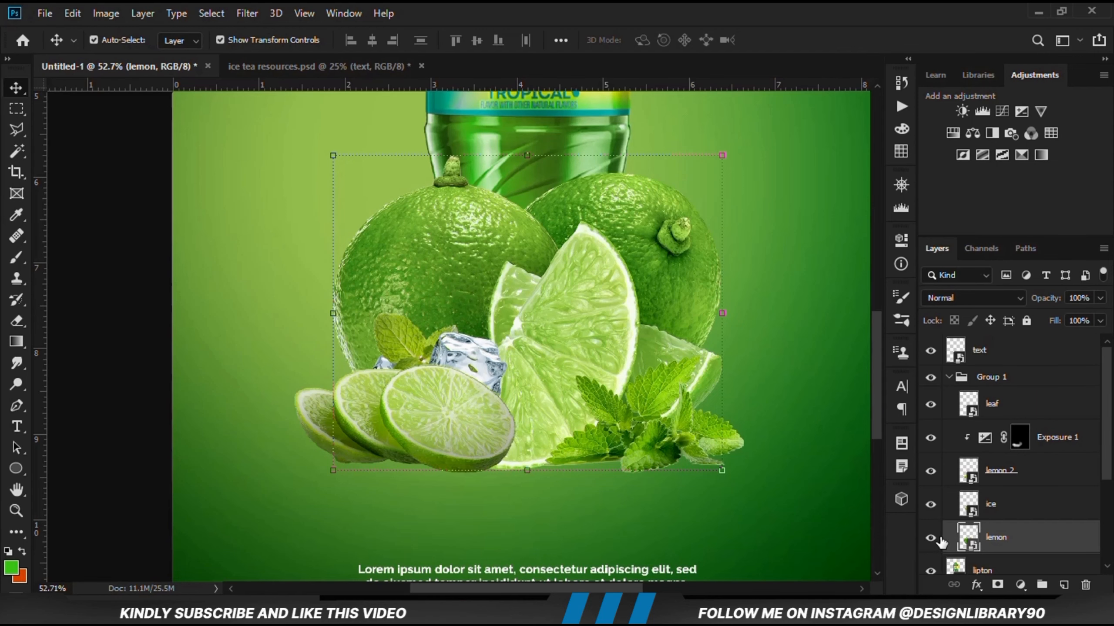
click(929, 538)
click(929, 538)
click(1021, 586)
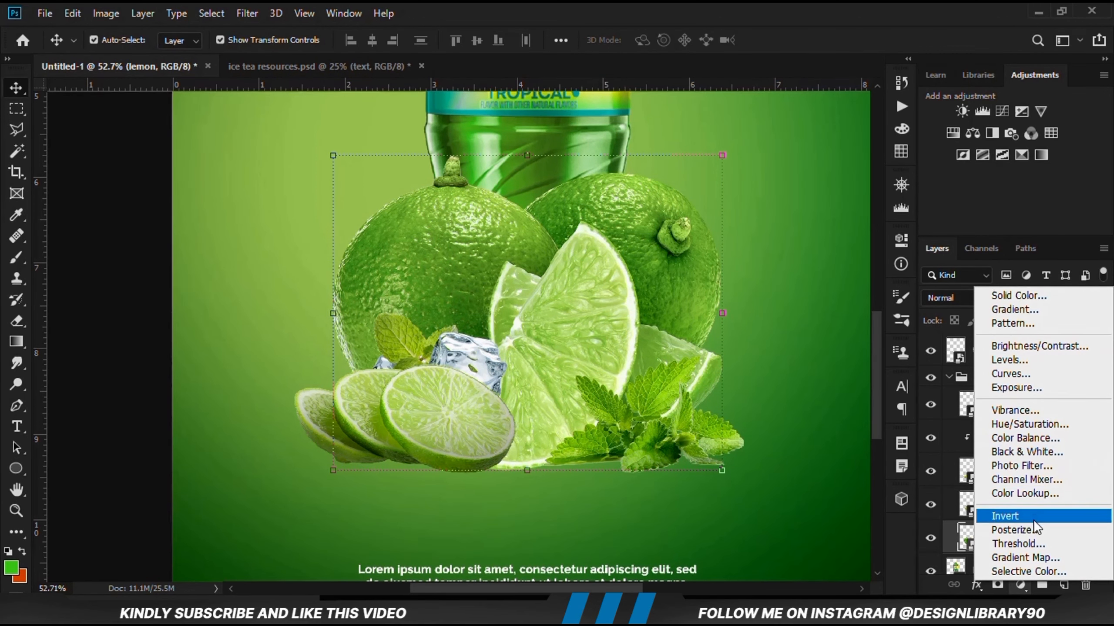
click(1016, 388)
drag(758, 328, 707, 332)
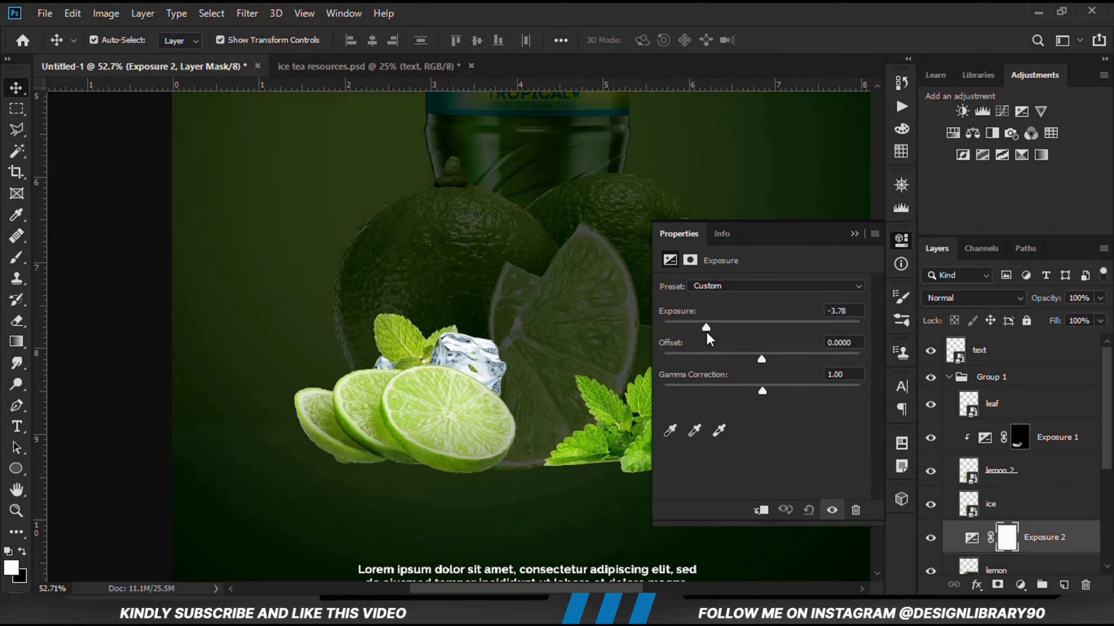
click(760, 516)
click(854, 234)
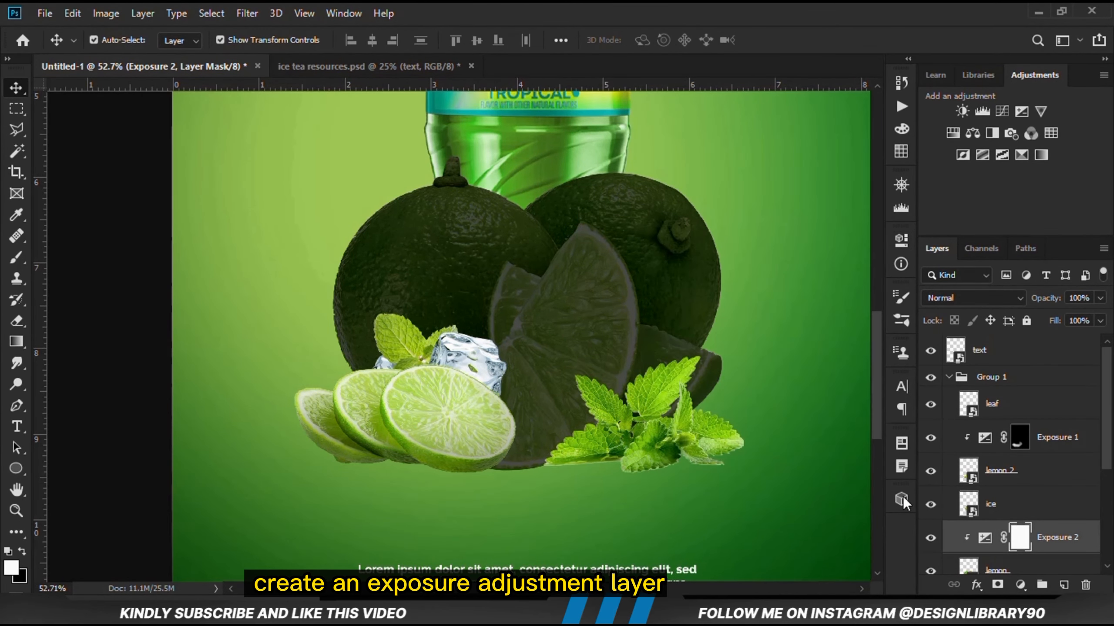
click(930, 537)
click(930, 538)
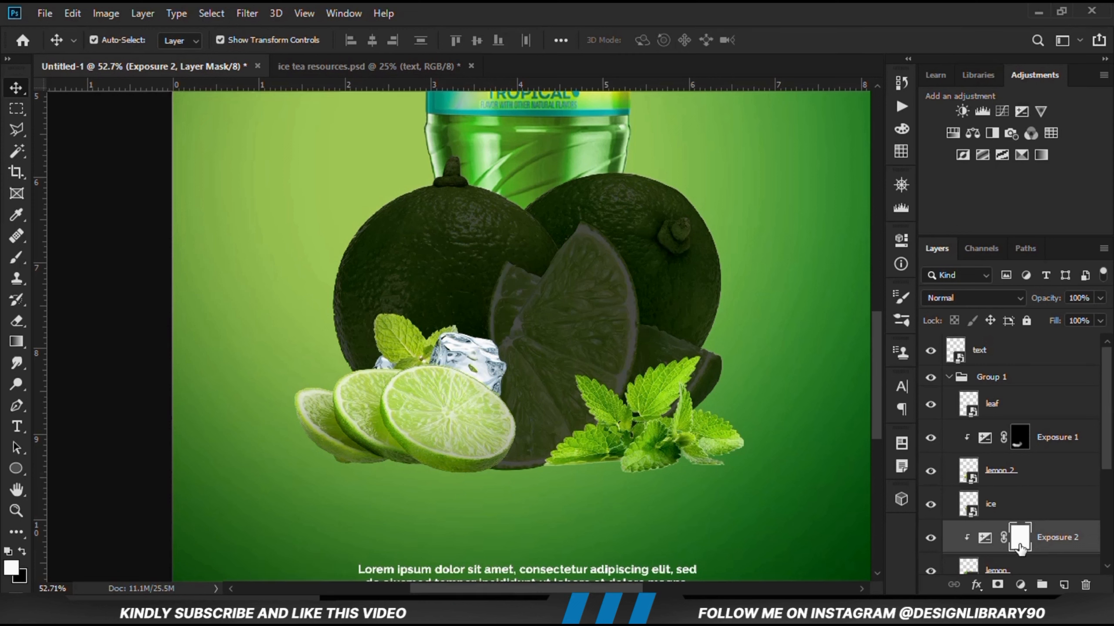
key(ctrl+i)
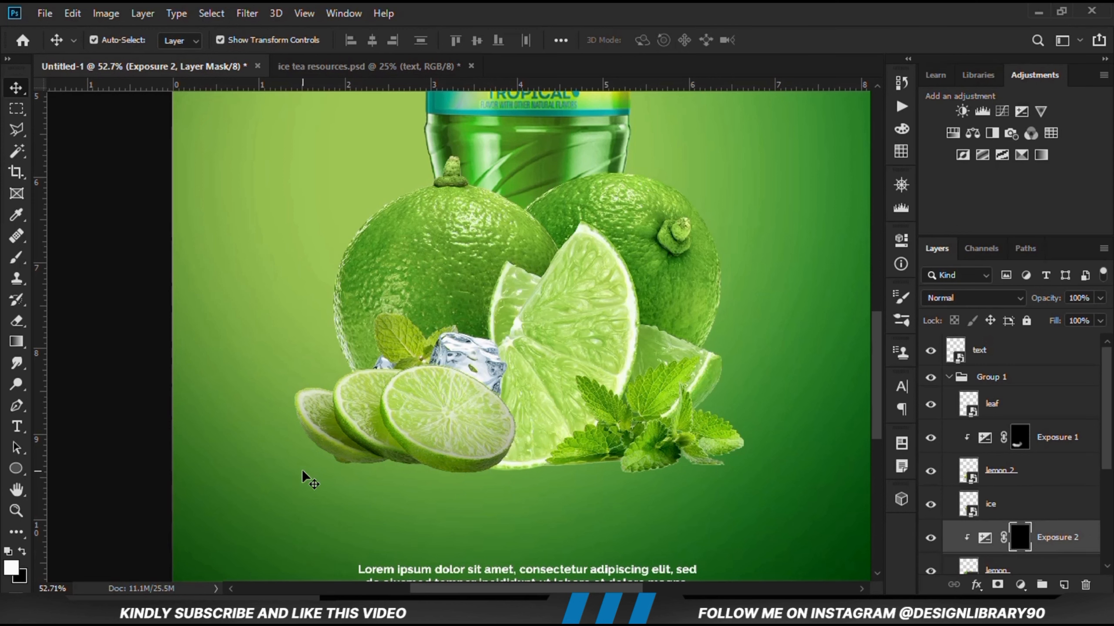
Paint shading over the lower and inner parts of the limes on the Exposure 2 mask with a white 400 px brush at 14% opacity.
right_click(16, 259)
click(70, 258)
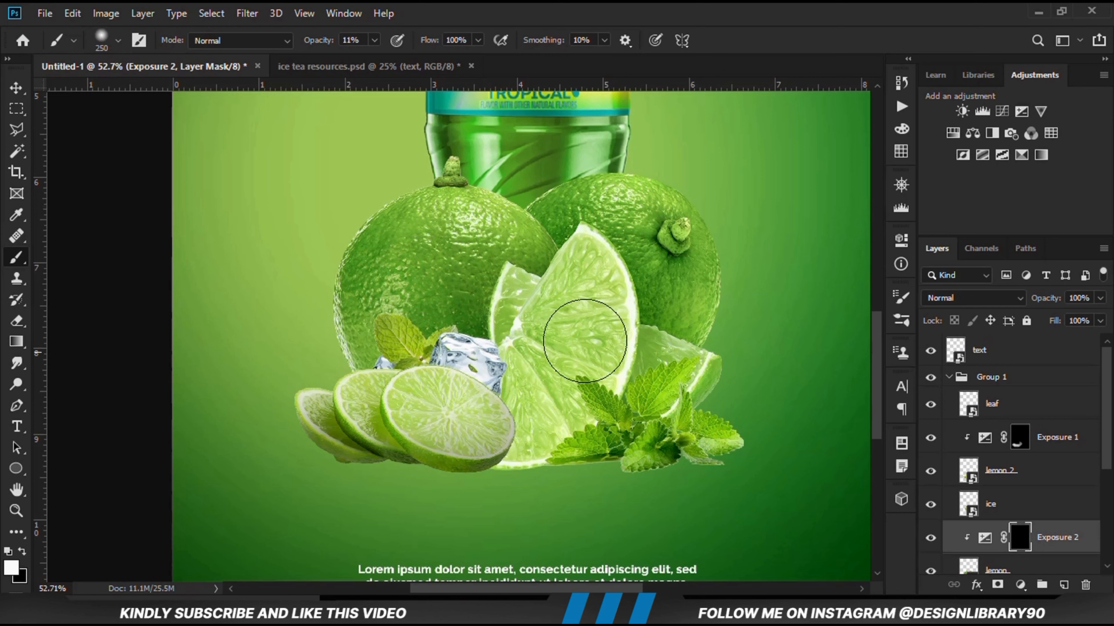
click(374, 40)
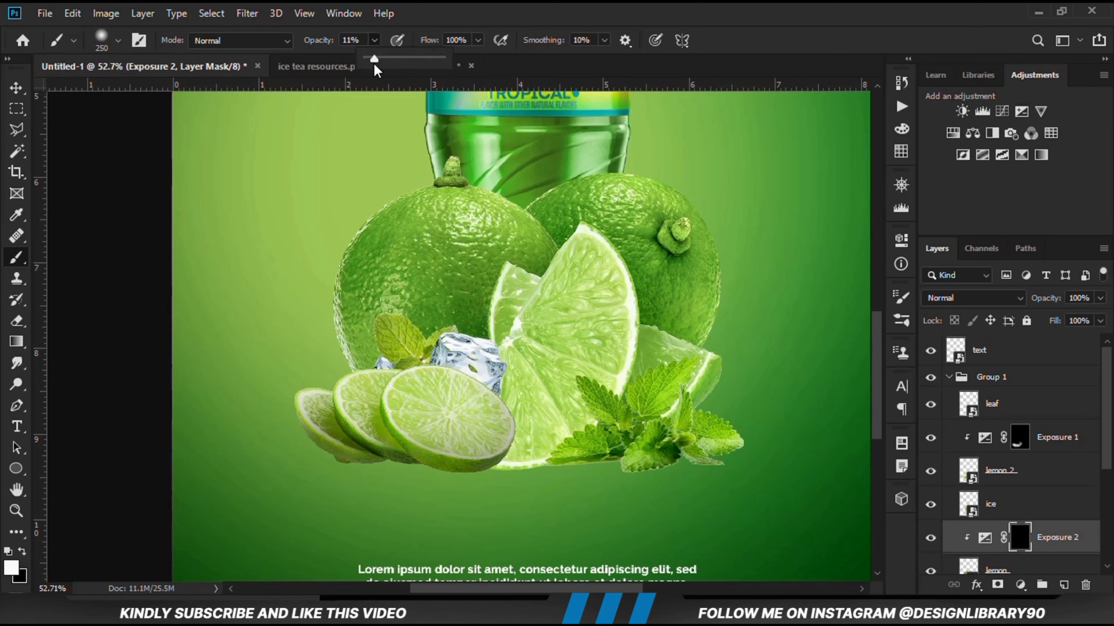
click(489, 12)
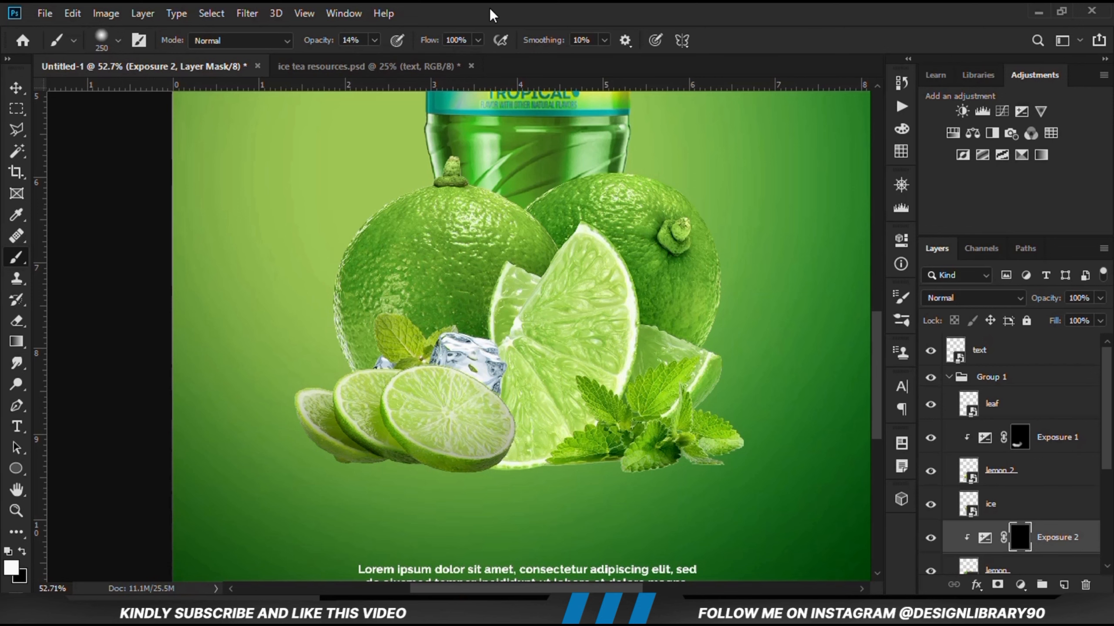
key(bracketright)
key(bracketright)
key(bracketright)
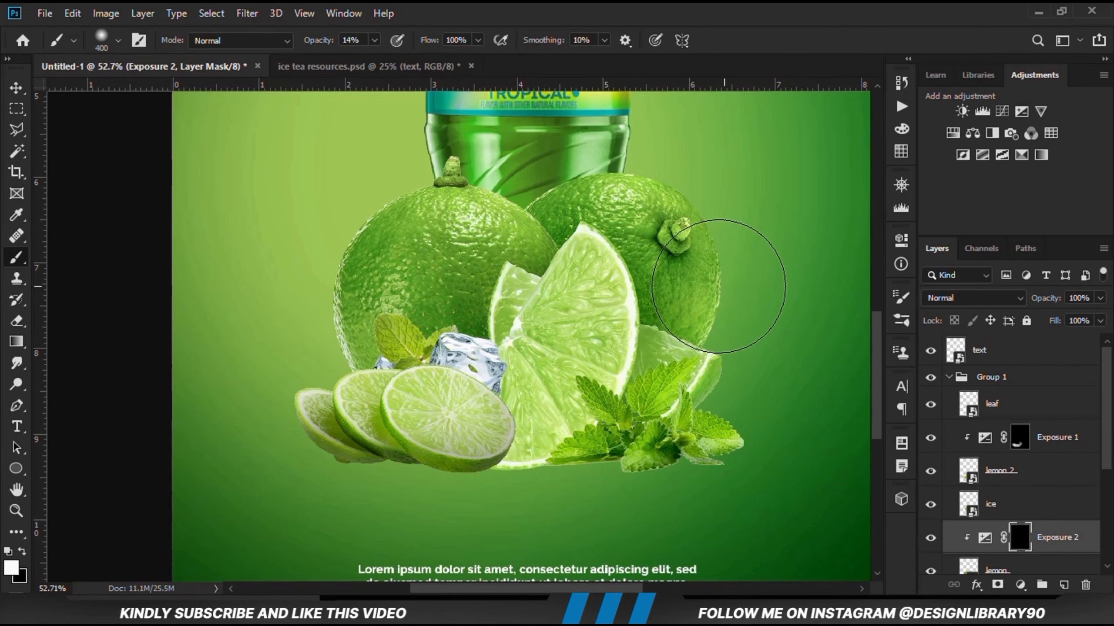
scroll(720, 269, down, 1)
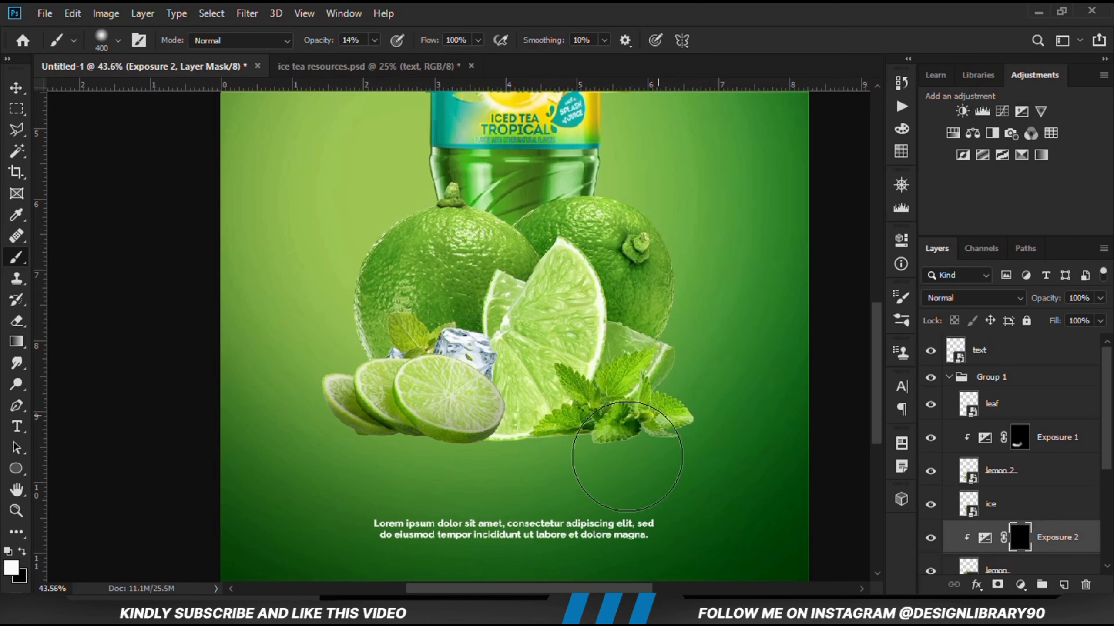
drag(552, 458, 556, 434)
mouse_move(315, 460)
mouse_down()
mouse_move(519, 428)
mouse_move(502, 439)
mouse_move(403, 448)
mouse_move(645, 398)
mouse_move(705, 340)
mouse_move(721, 363)
mouse_move(699, 196)
mouse_move(343, 117)
mouse_move(417, 154)
mouse_move(371, 268)
mouse_move(491, 286)
mouse_up()
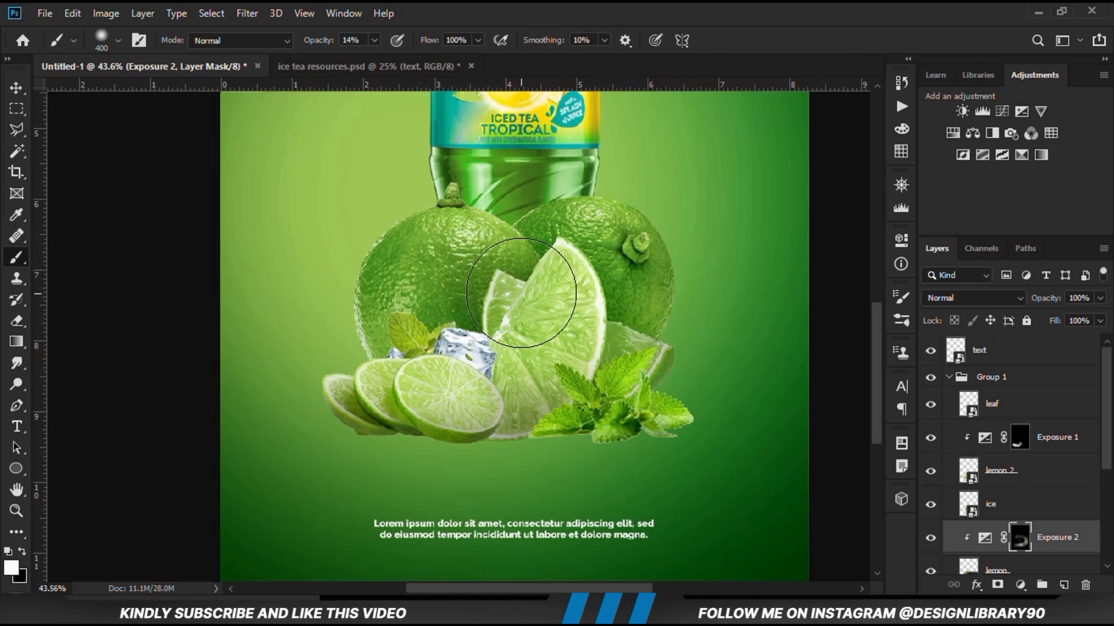
Build up softer lime shading on the Exposure 2 mask with the brush at 9% opacity and compare with and without the adjustment.
click(374, 40)
click(371, 63)
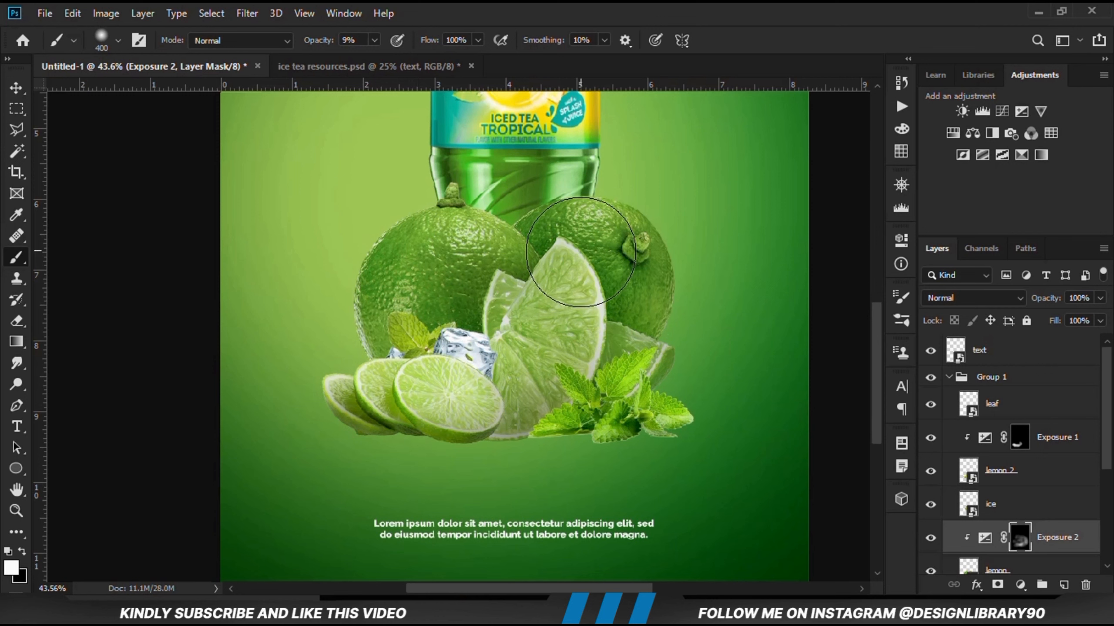
click(930, 538)
click(929, 537)
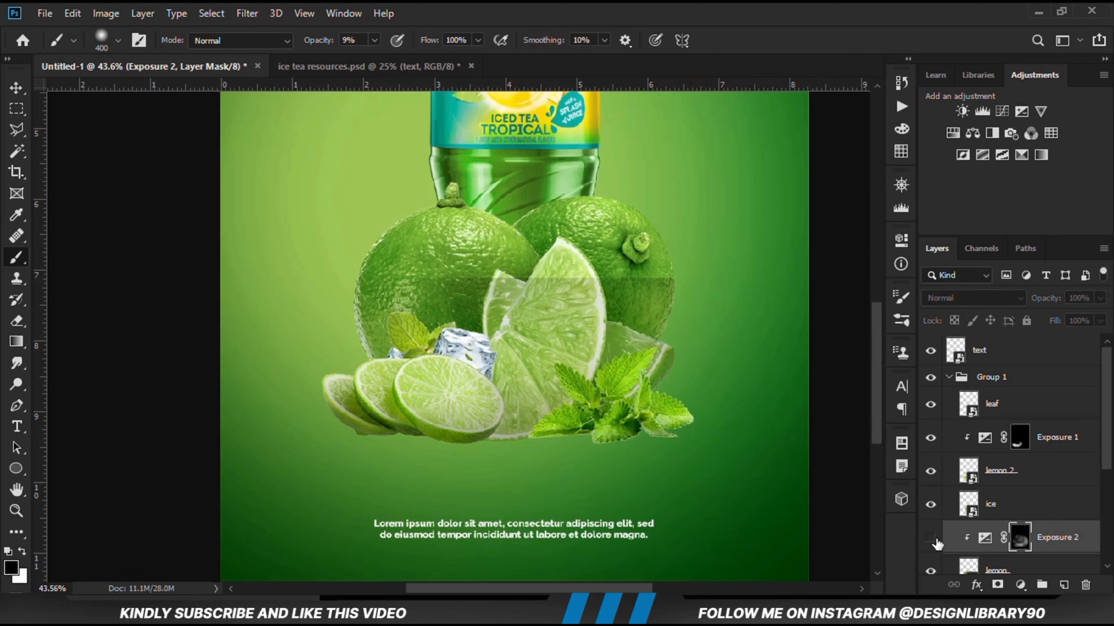
Add an Exposure adjustment of -4.67 clipped to the lipton bottle layer and invert its mask to black.
scroll(475, 412, down, 2)
scroll(474, 412, down, 2)
click(16, 89)
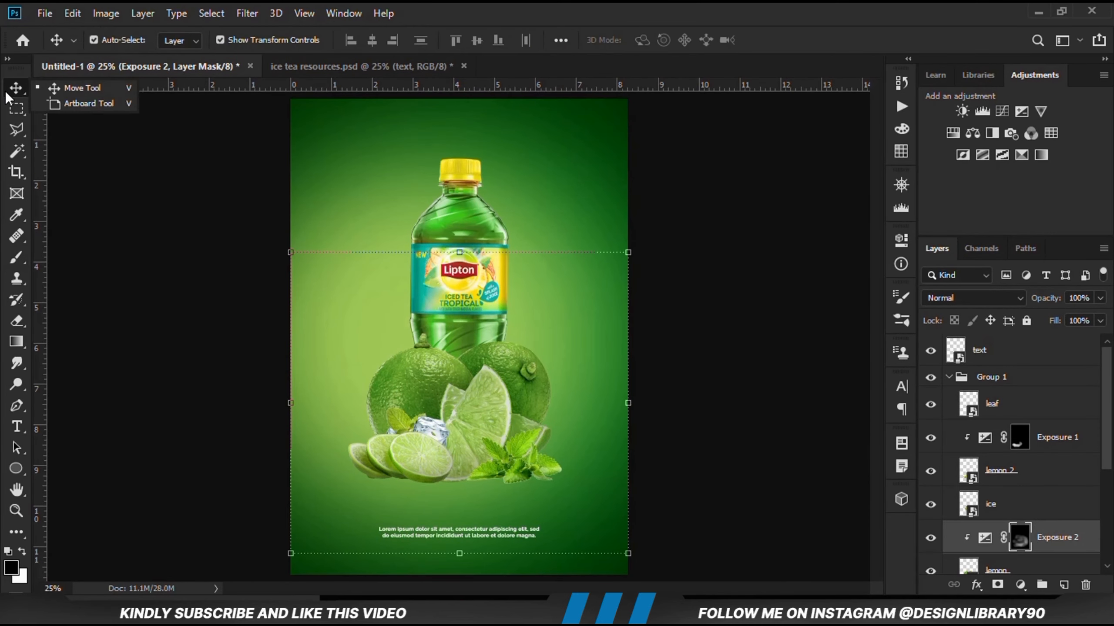
click(468, 247)
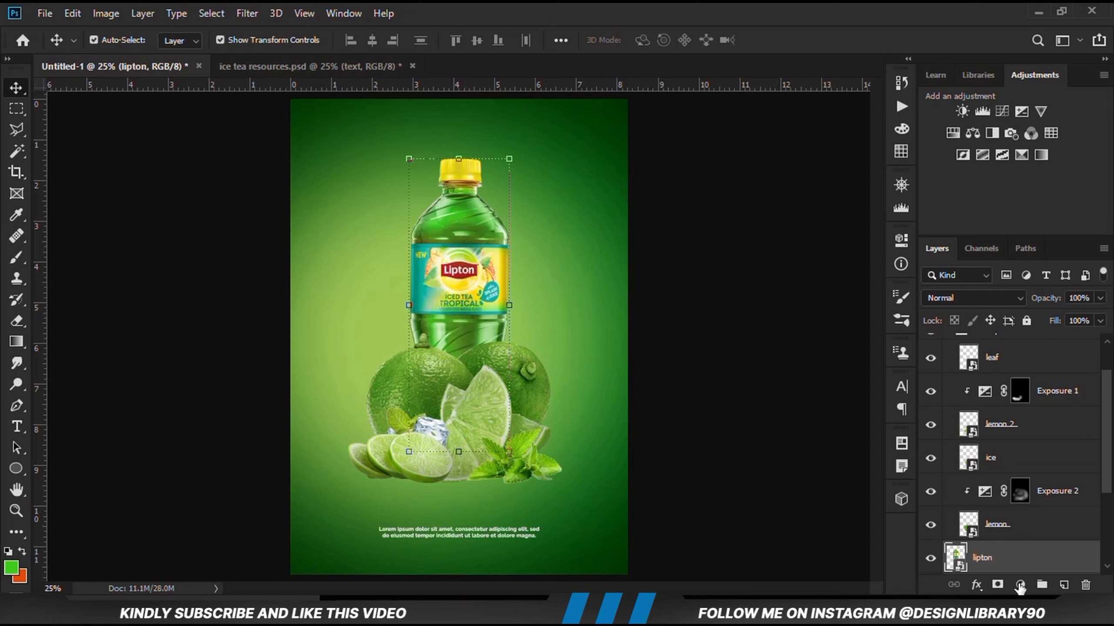
click(1020, 586)
click(1032, 393)
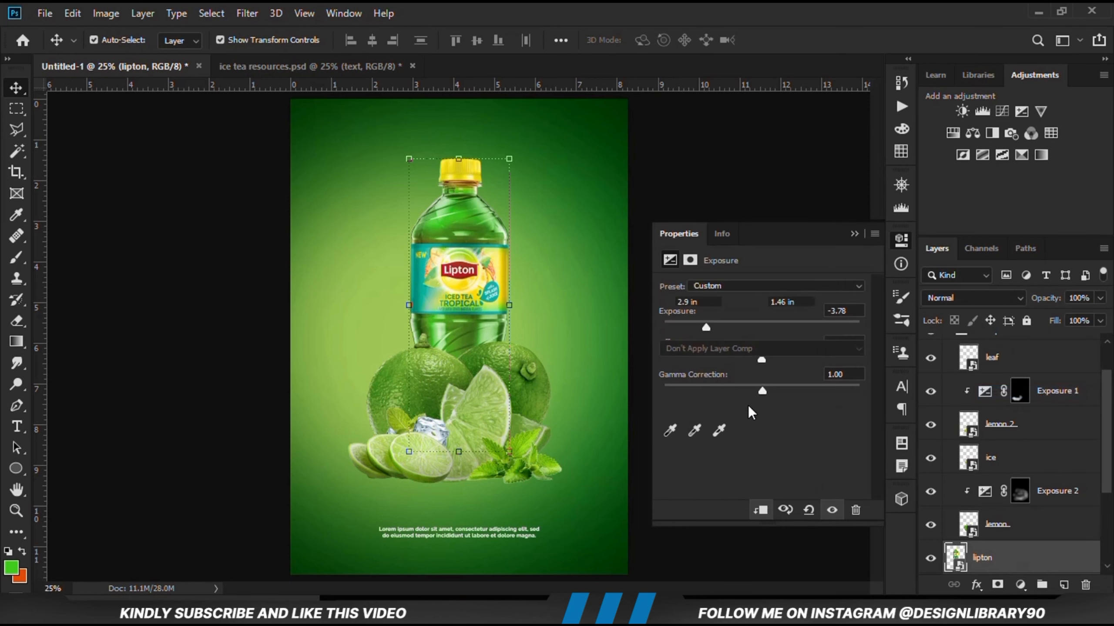
drag(745, 326, 701, 328)
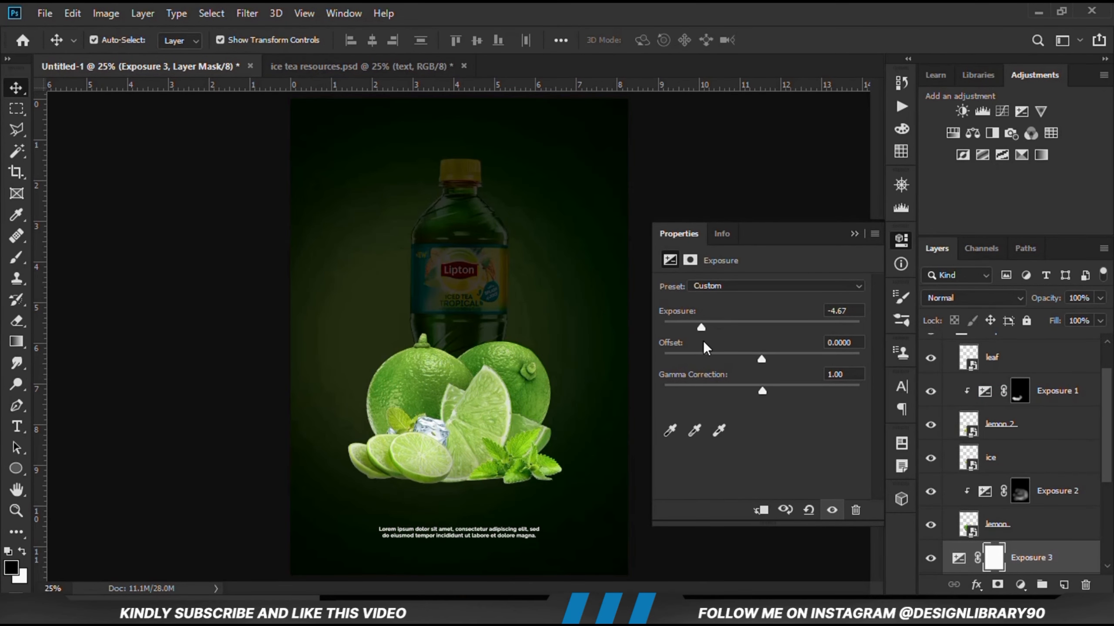
click(761, 511)
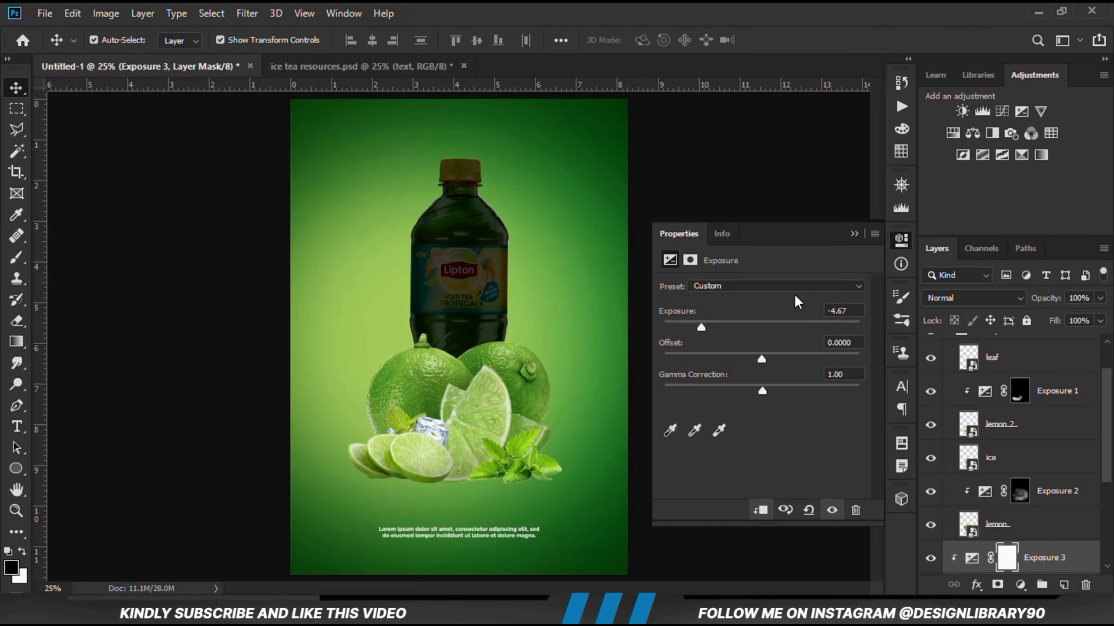
click(853, 234)
click(931, 559)
click(931, 559)
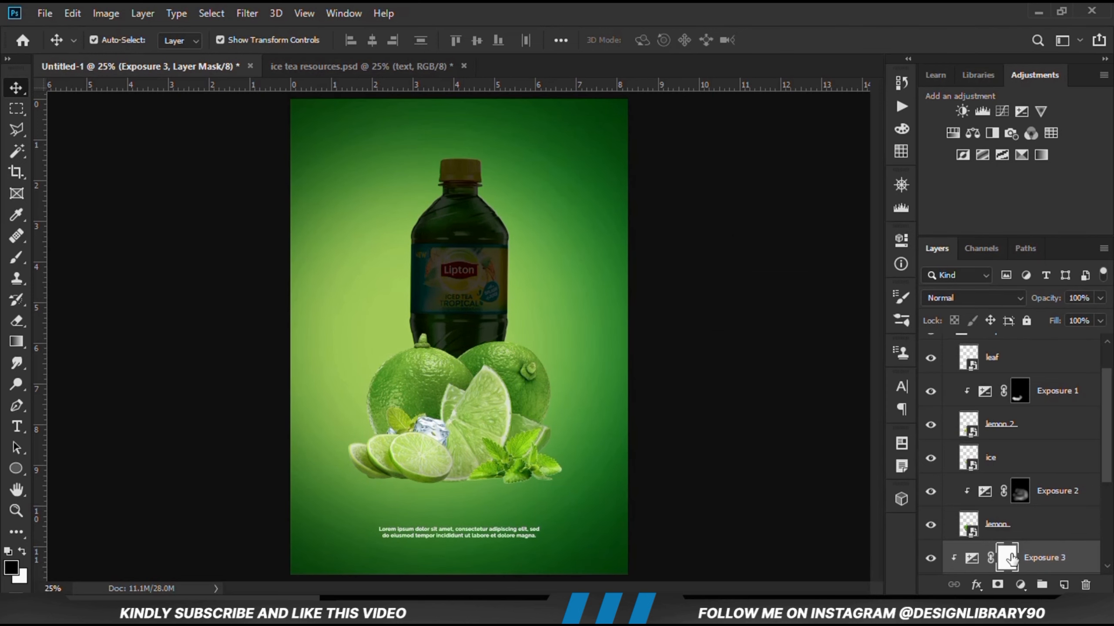
key(ctrl+i)
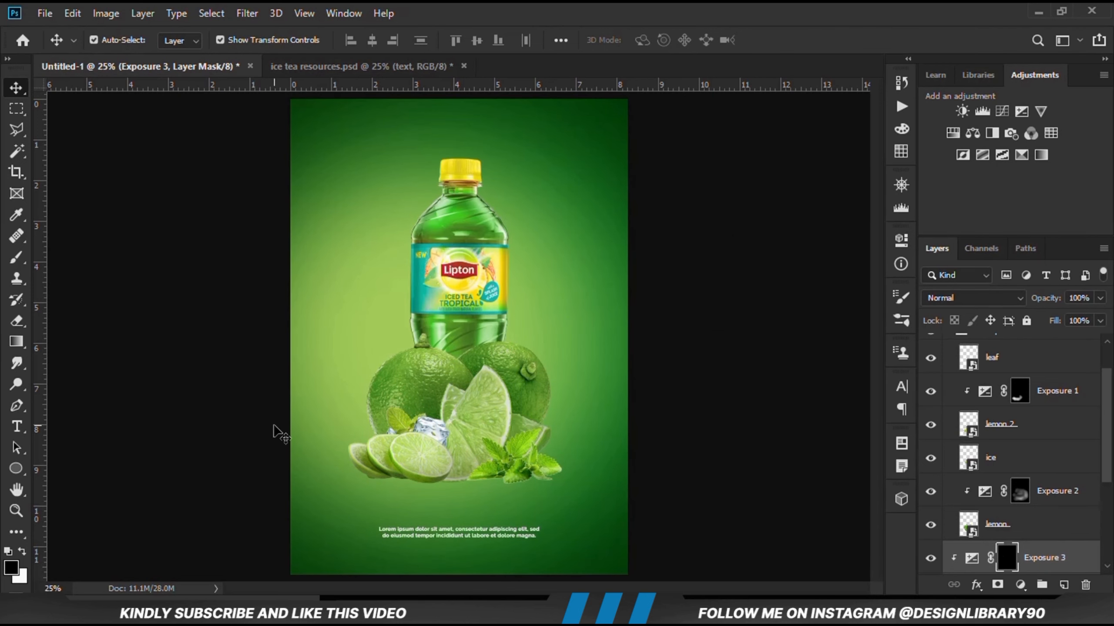
Paint shading down the bottle's right side and base on the Exposure 3 mask with a white 400 px brush at 28% opacity.
right_click(16, 258)
click(83, 258)
scroll(497, 374, up, 5)
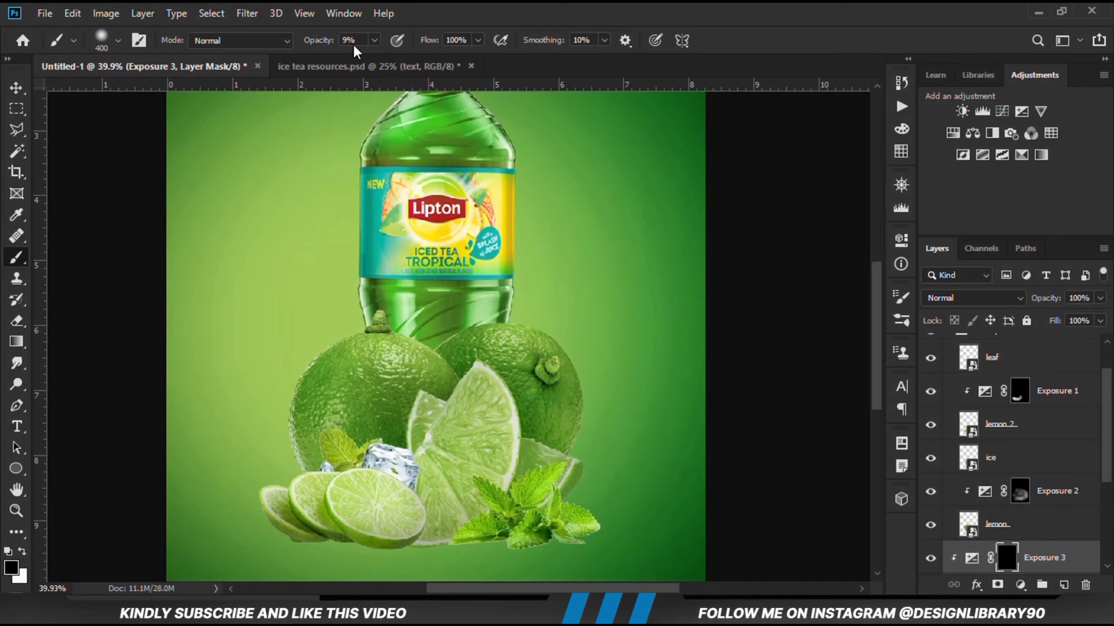
click(375, 40)
click(389, 59)
mouse_move(335, 365)
mouse_down()
mouse_move(380, 381)
mouse_move(377, 368)
mouse_move(330, 348)
mouse_move(335, 402)
mouse_move(445, 366)
mouse_move(476, 386)
mouse_move(388, 364)
mouse_move(515, 388)
mouse_move(501, 399)
mouse_up()
scroll(498, 442, down, 3)
mouse_move(500, 141)
mouse_down()
mouse_move(524, 209)
mouse_move(522, 377)
mouse_move(443, 446)
mouse_move(568, 234)
mouse_move(545, 329)
mouse_move(490, 150)
mouse_move(566, 326)
mouse_up()
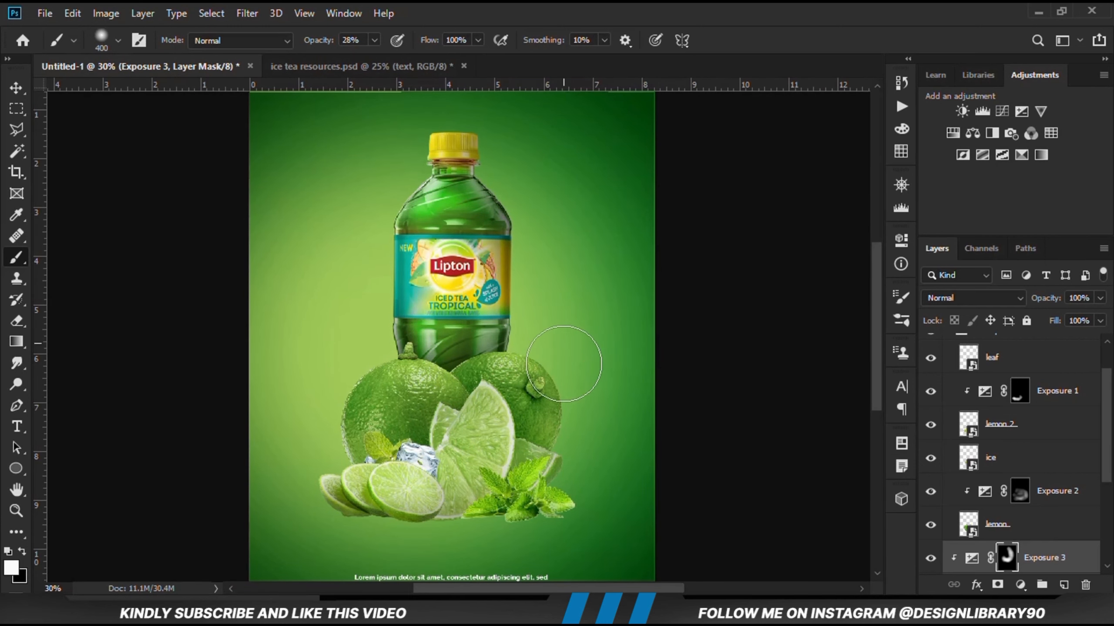
mouse_move(475, 435)
mouse_down()
mouse_move(451, 397)
mouse_move(550, 441)
mouse_up()
Lower the Exposure 3 layer's opacity to 49% and compare the bottle with and without it.
click(930, 558)
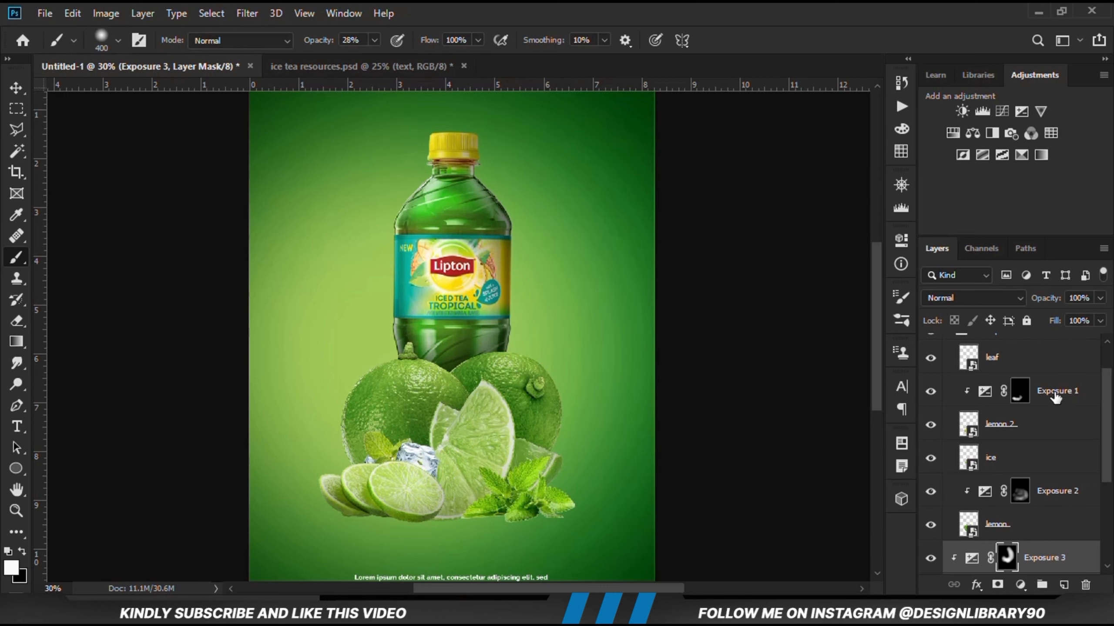
drag(1080, 314, 1062, 324)
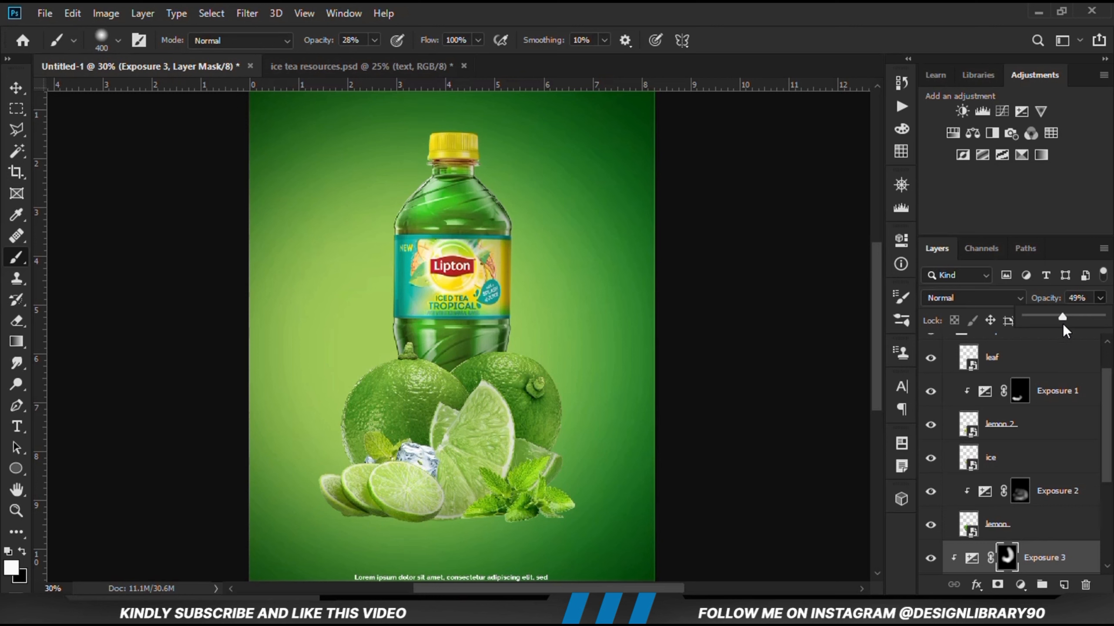
click(929, 559)
click(929, 559)
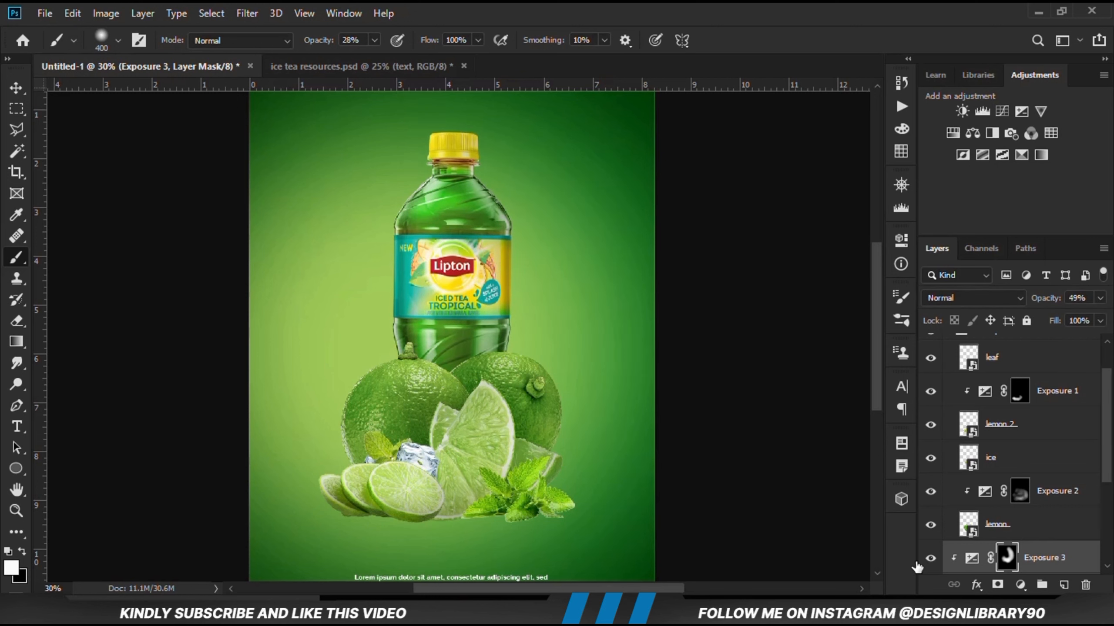
Add a second Exposure adjustment of -2.00 clipped to the bottle and invert its mask to black.
click(1019, 586)
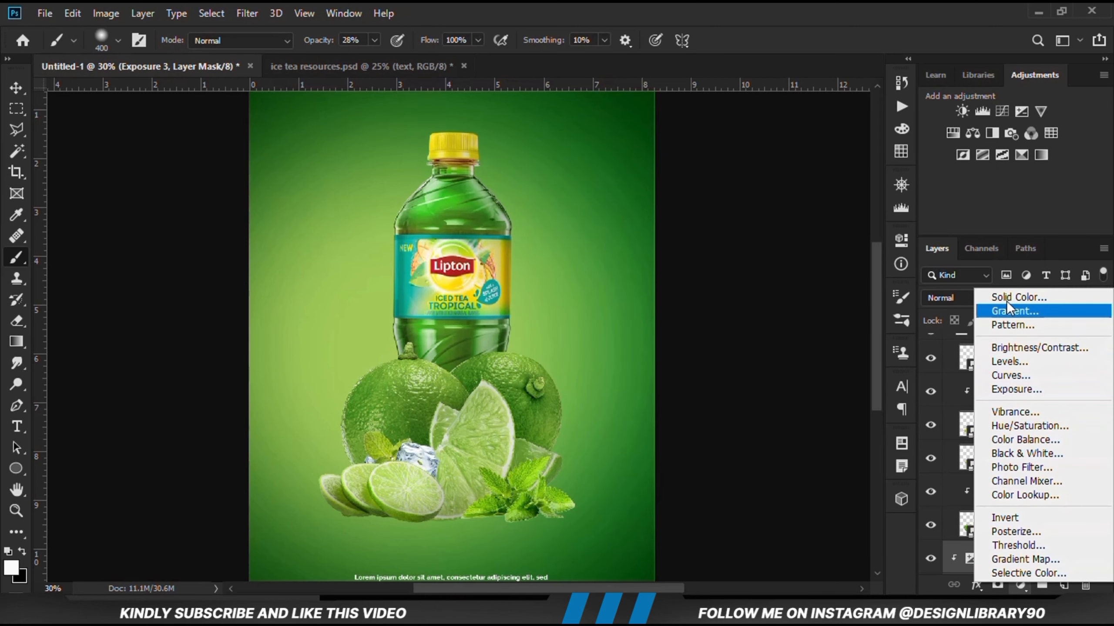
click(1003, 389)
drag(750, 328, 732, 327)
click(761, 511)
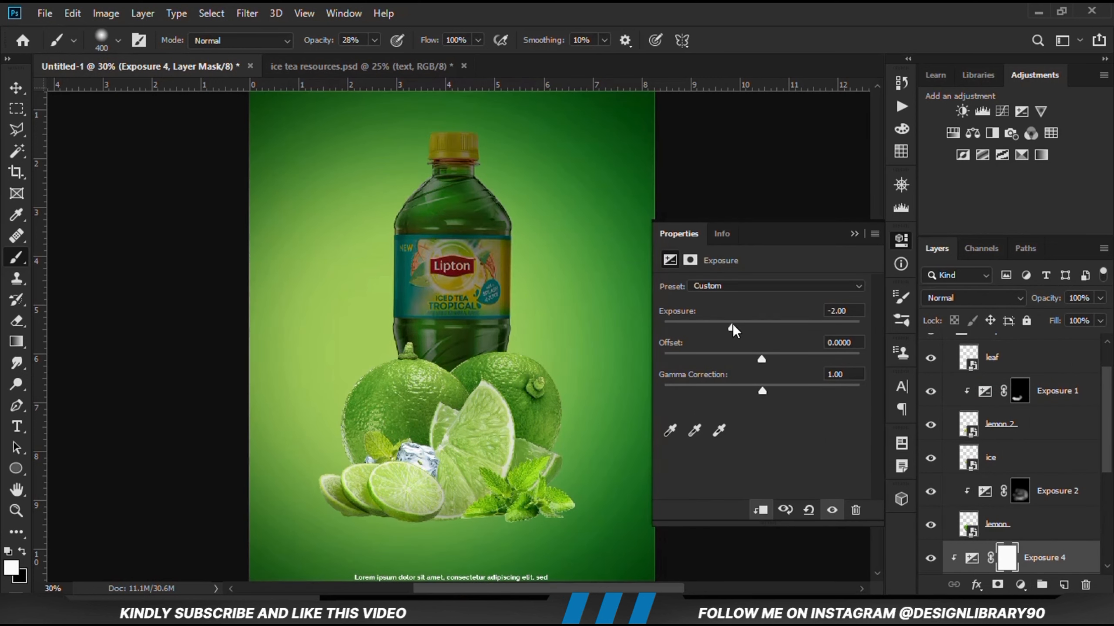
scroll(964, 482, down, 2)
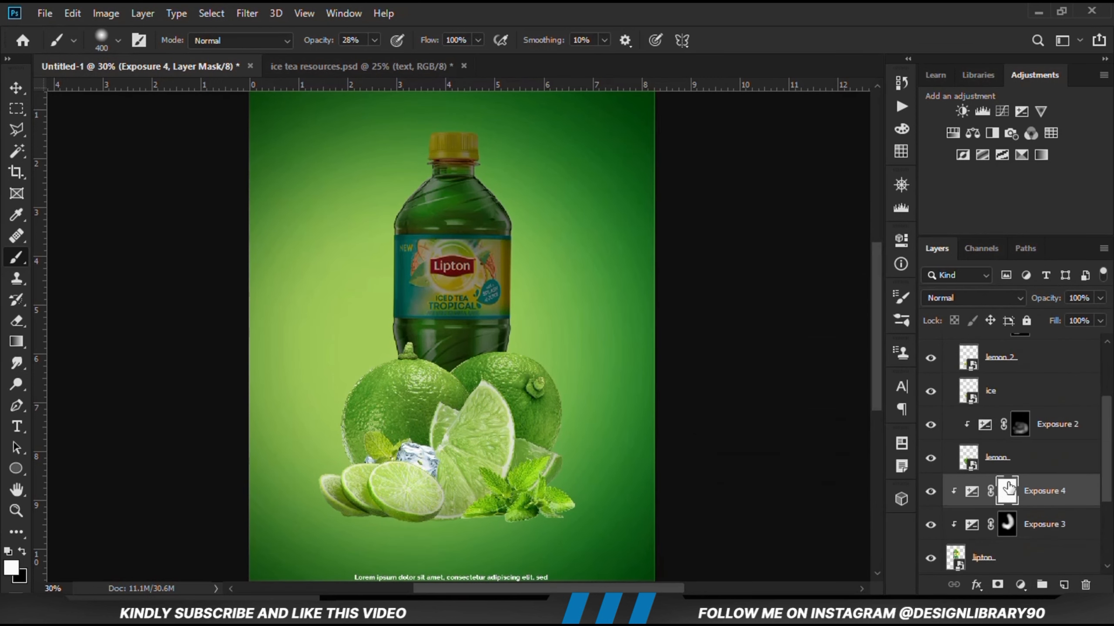
key(ctrl+i)
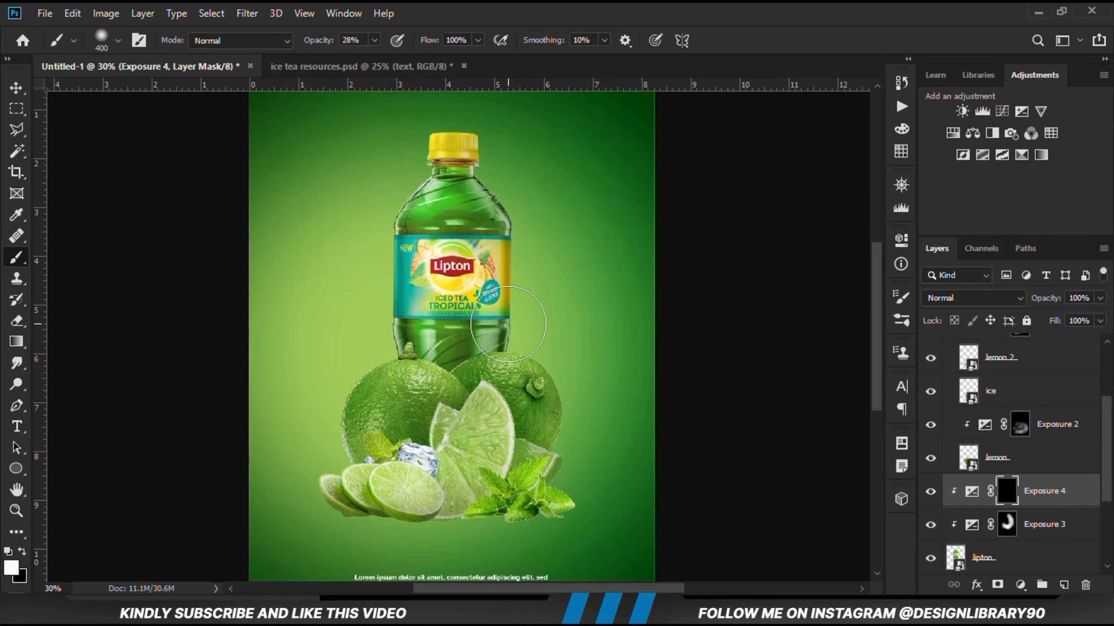
Paint shading on the bottle's right side and around its base on the Exposure 4 mask, and compare with and without it.
mouse_move(490, 168)
mouse_down()
mouse_move(517, 198)
mouse_move(541, 281)
mouse_up()
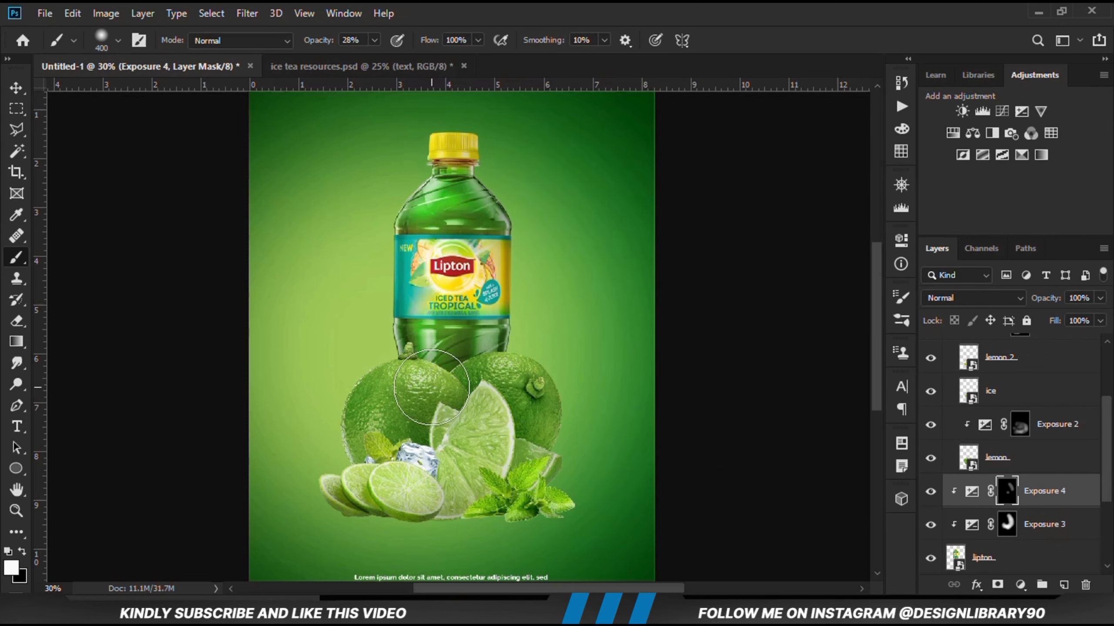
drag(431, 387, 402, 376)
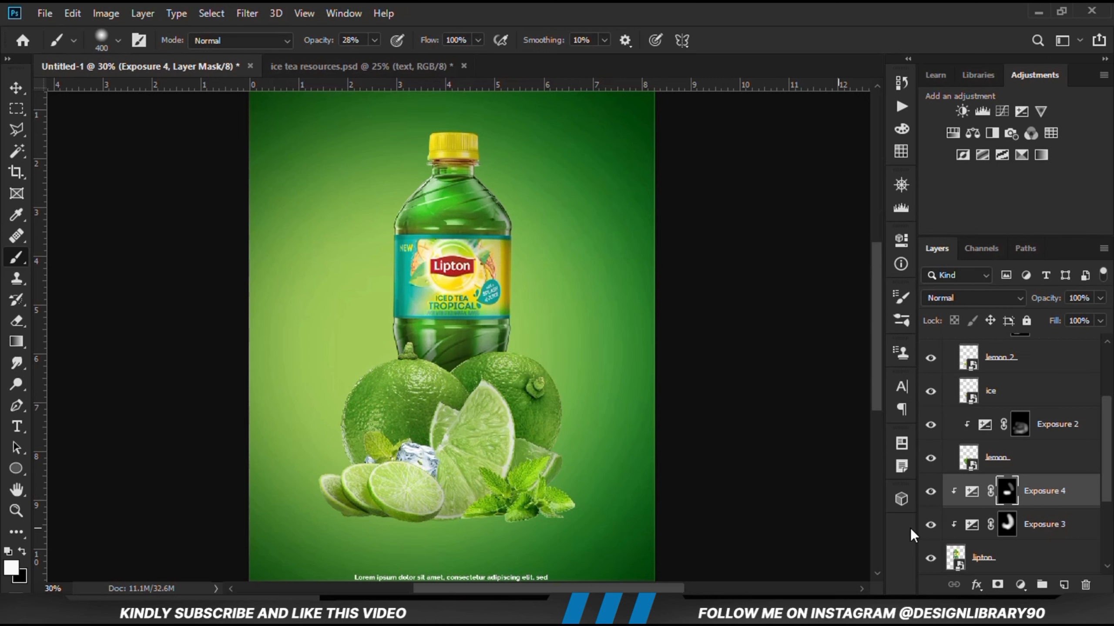
click(930, 490)
click(16, 88)
click(929, 491)
click(930, 491)
Add a brightening Exposure adjustment of +3.17 clipped to the bottle and invert its mask to black.
click(1018, 585)
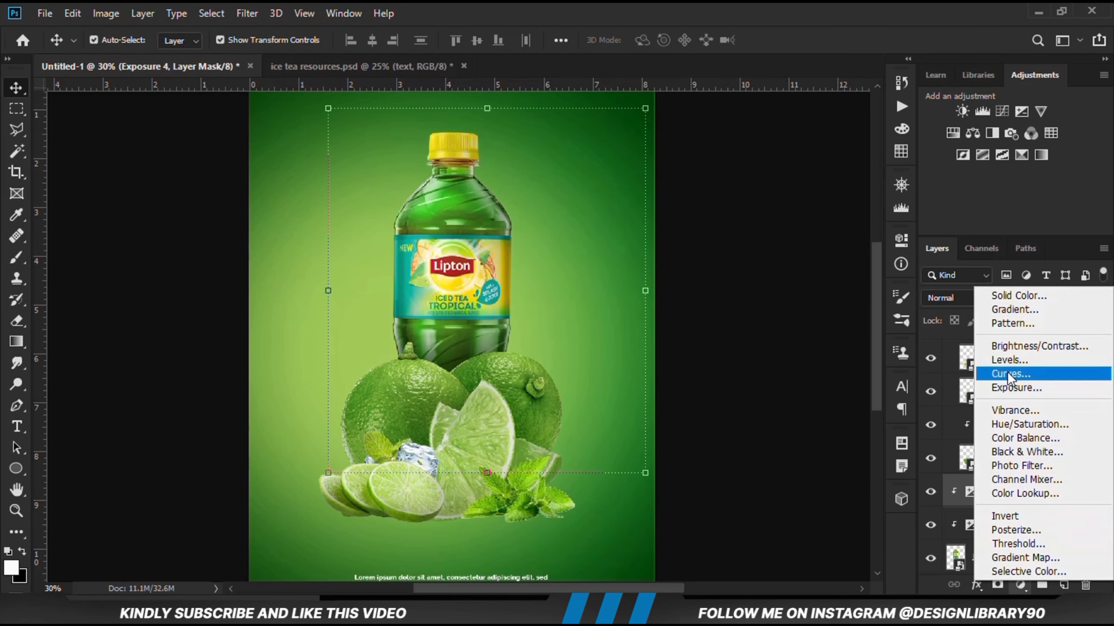
click(1025, 395)
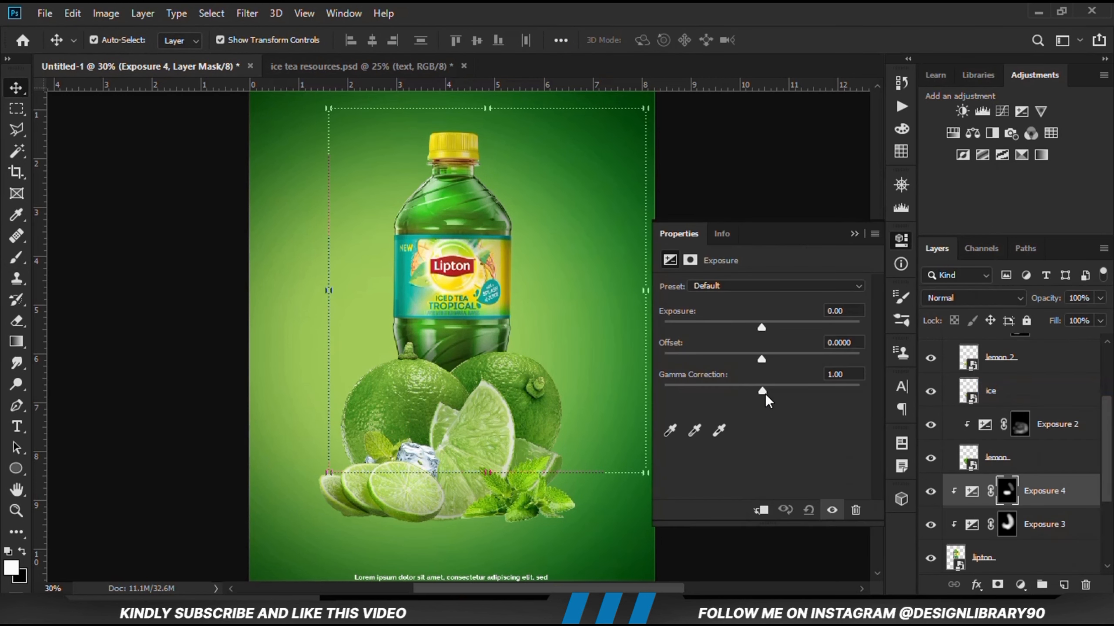
drag(777, 329, 808, 327)
click(761, 510)
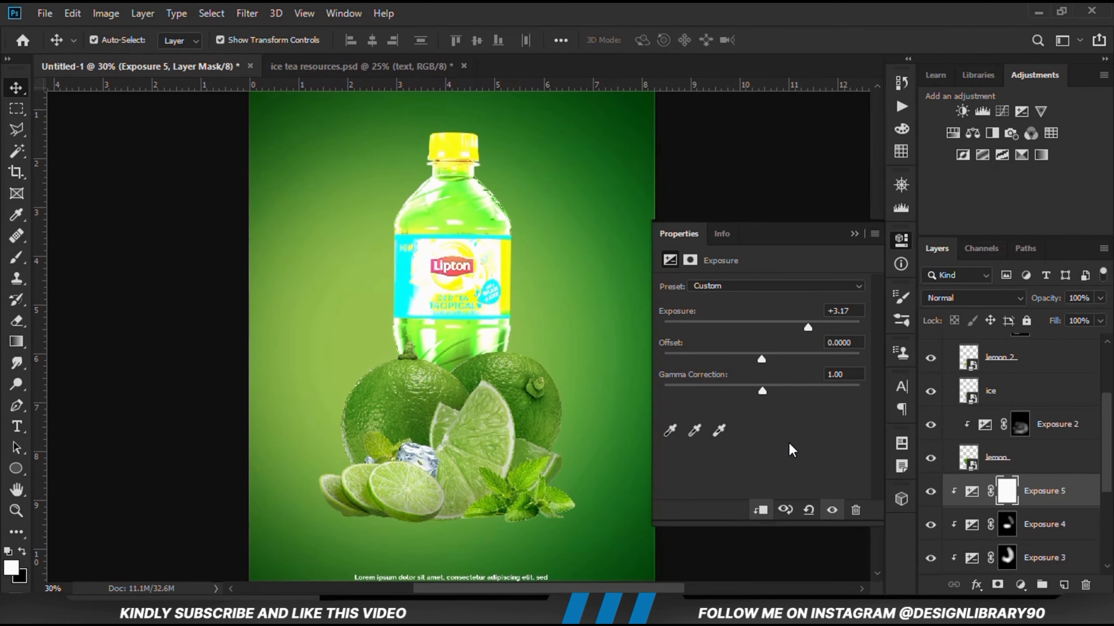
key(ctrl+i)
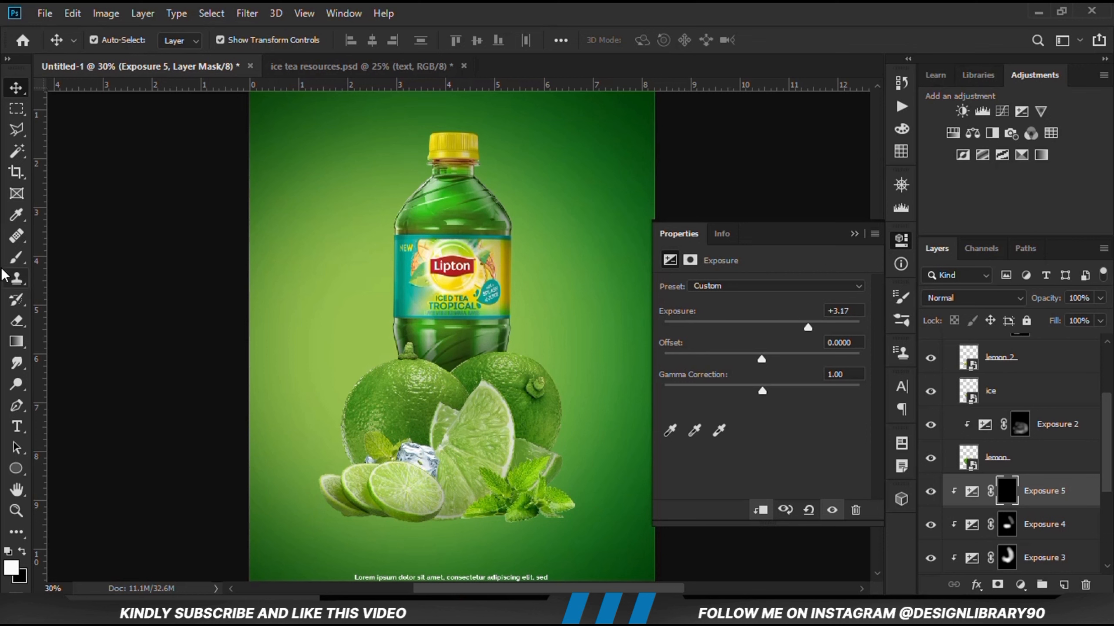
Paint highlights along the bottle's left edge and cap on the Exposure 5 mask with a white 400 px brush at 12% opacity.
right_click(16, 257)
click(66, 257)
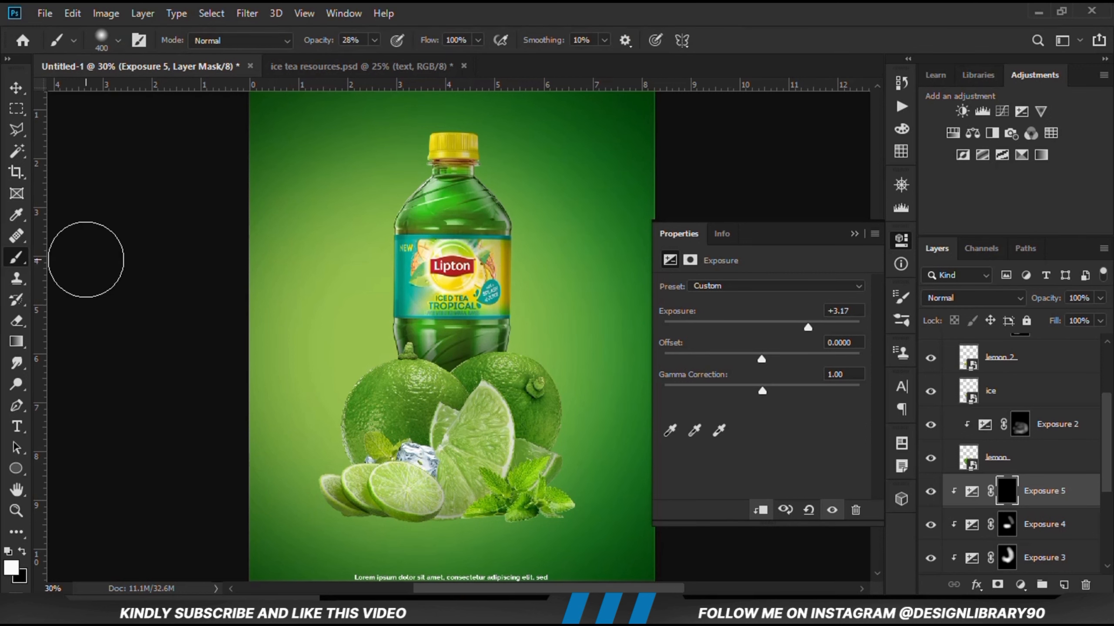
click(376, 41)
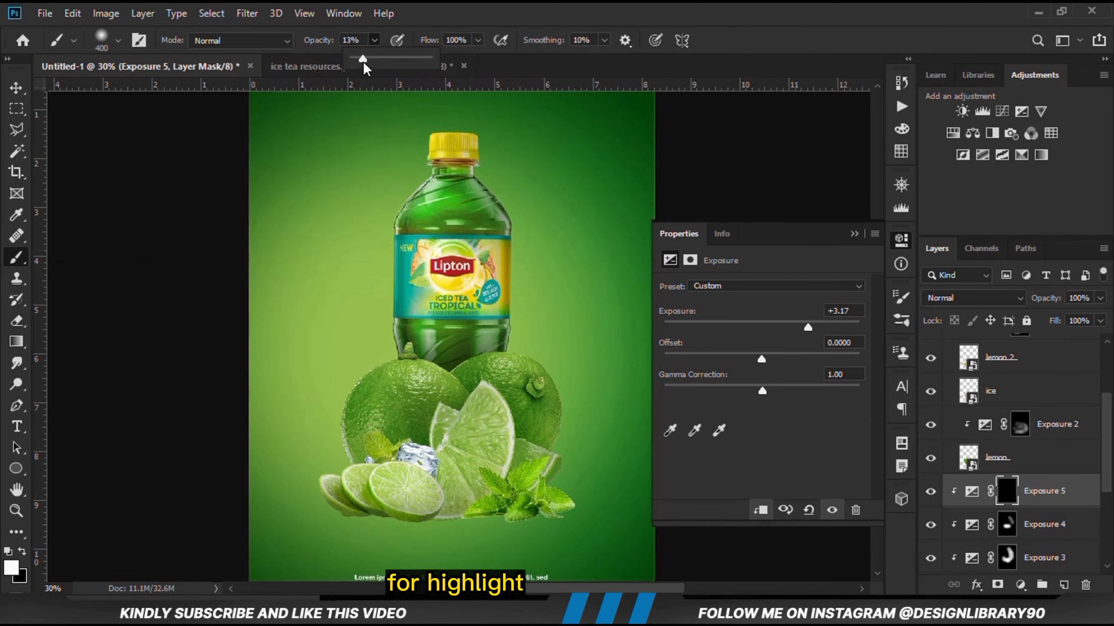
drag(359, 66, 364, 65)
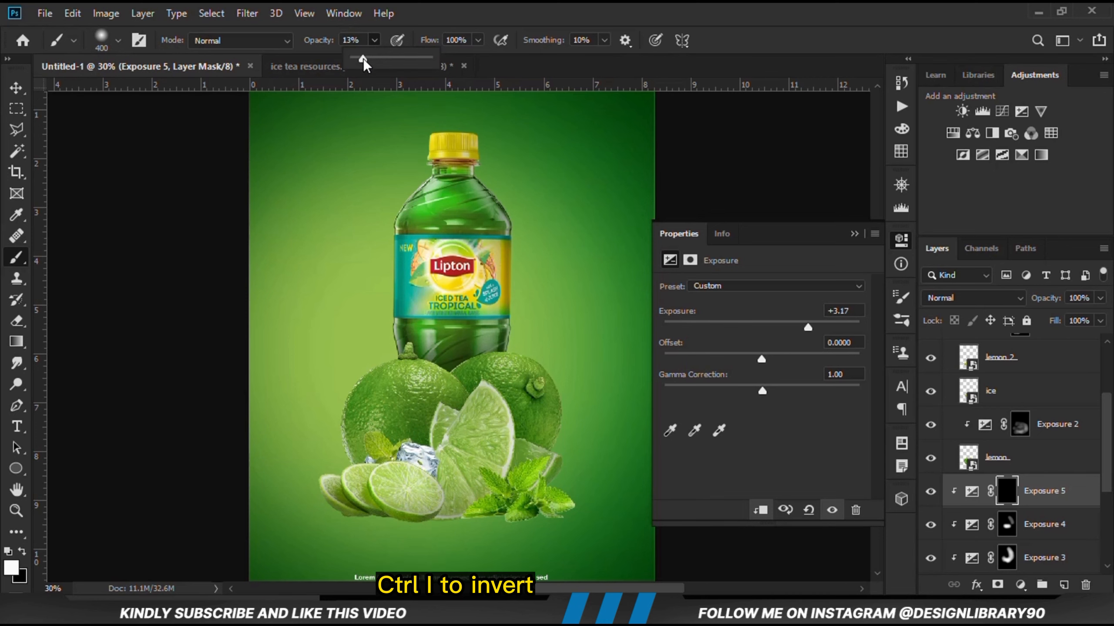
click(437, 6)
drag(397, 162, 371, 219)
mouse_move(348, 285)
mouse_down()
mouse_move(362, 201)
mouse_move(349, 348)
mouse_move(370, 225)
mouse_move(354, 360)
mouse_move(362, 325)
mouse_move(388, 365)
mouse_move(368, 322)
mouse_move(354, 375)
mouse_move(360, 219)
mouse_up()
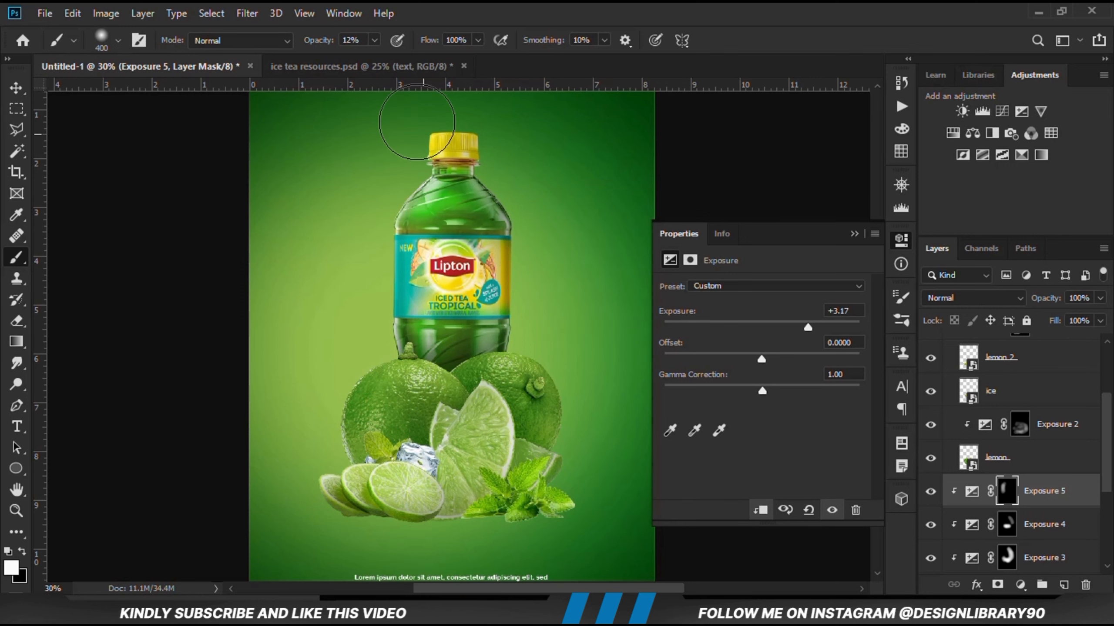
mouse_move(472, 95)
mouse_down()
mouse_move(354, 178)
mouse_move(372, 189)
mouse_up()
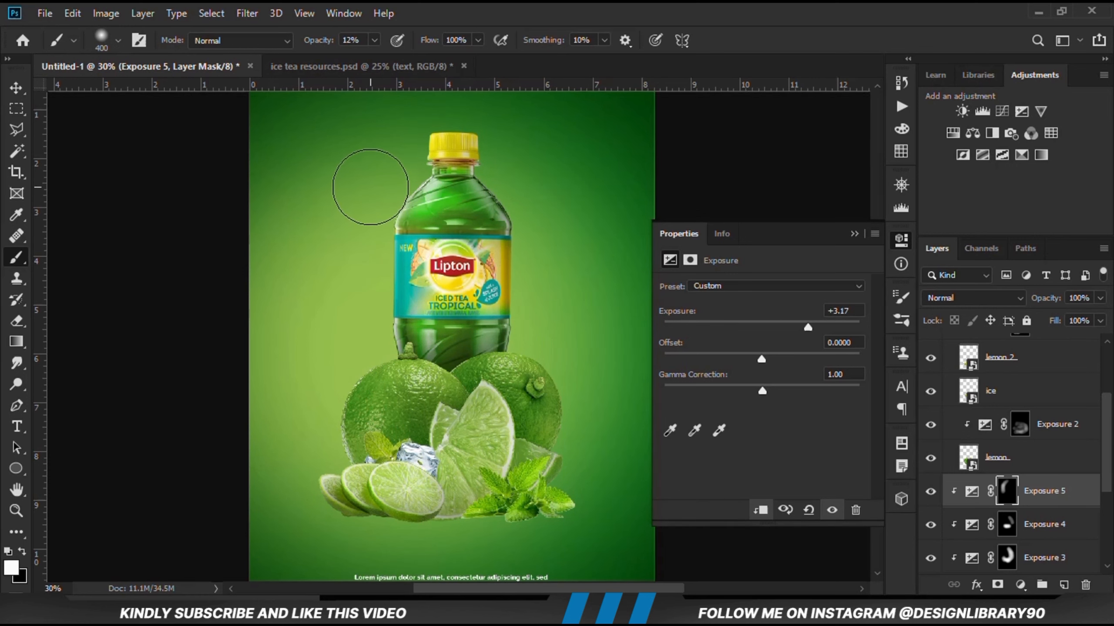
Compare the bottle with and without the Exposure 5 highlights.
click(930, 492)
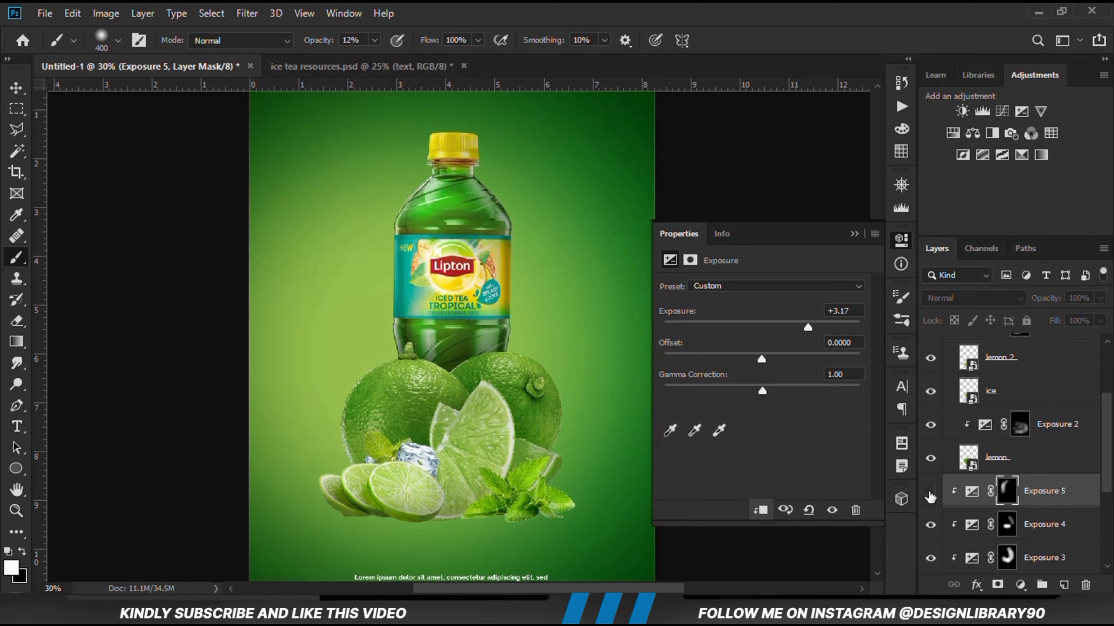
click(931, 492)
click(854, 231)
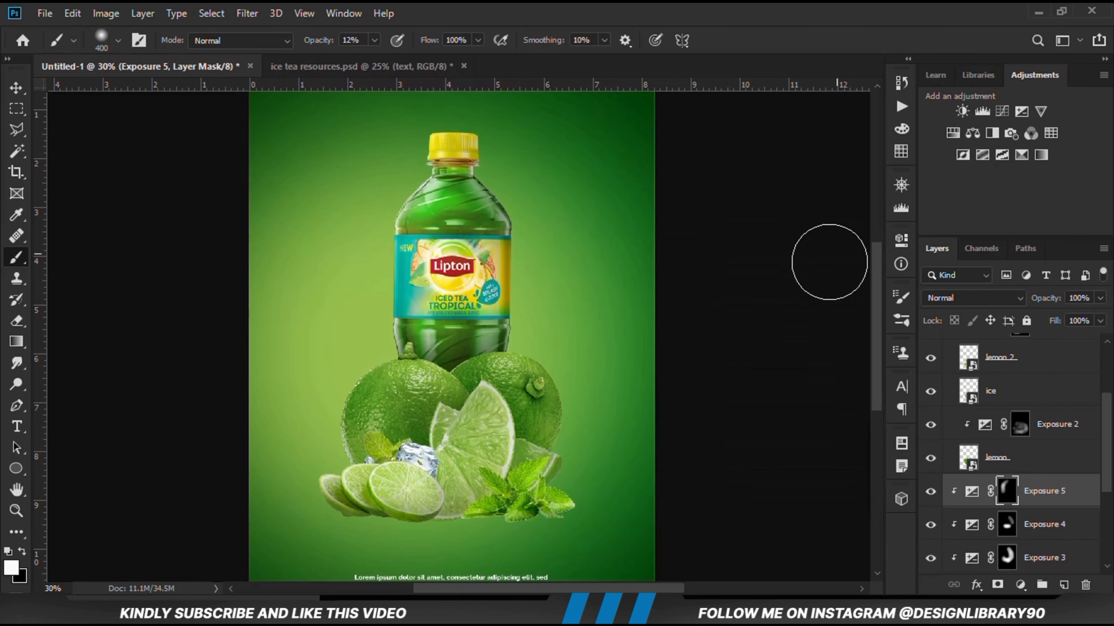
key(ctrl+minus)
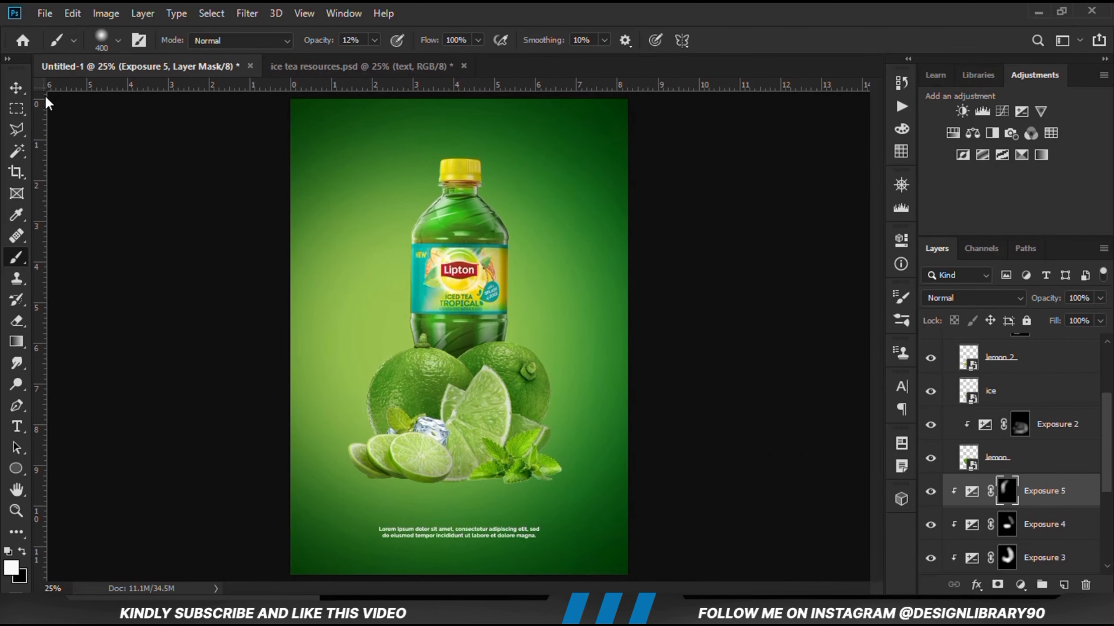
Add an Exposure adjustment of -3.72 clipped to the mint leaf layer and invert its mask to black.
click(16, 88)
click(530, 476)
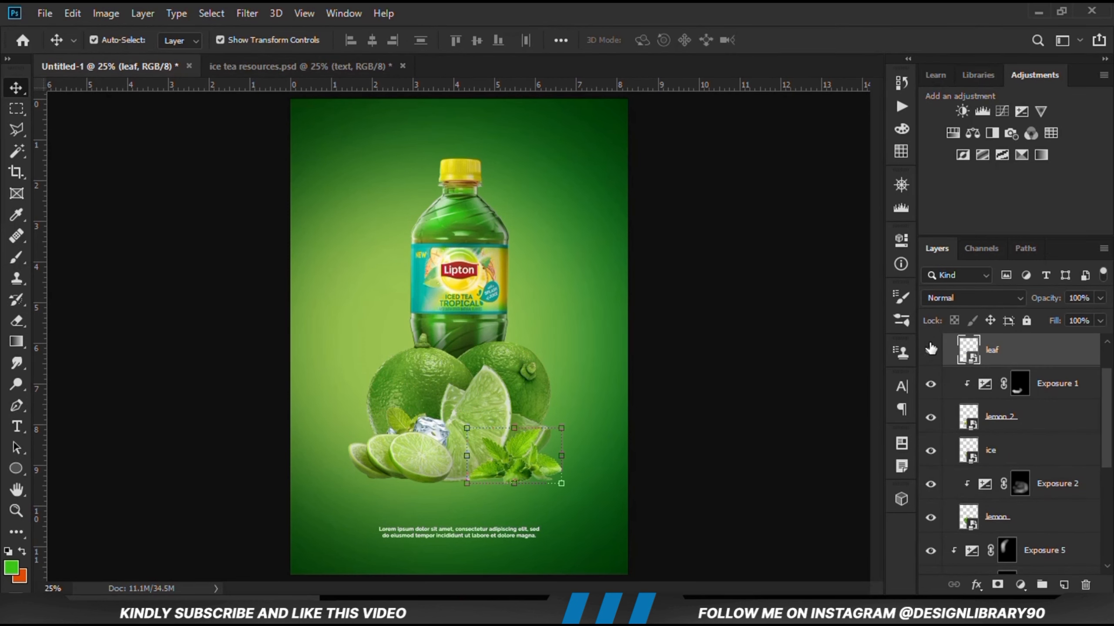
click(1020, 586)
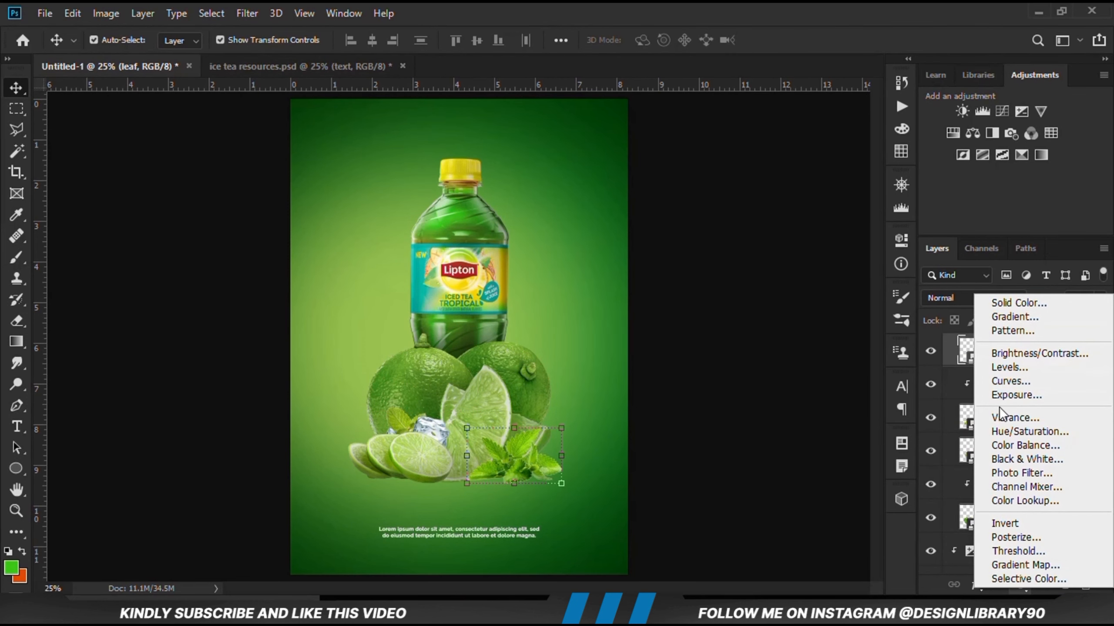
click(1000, 395)
drag(739, 331, 711, 329)
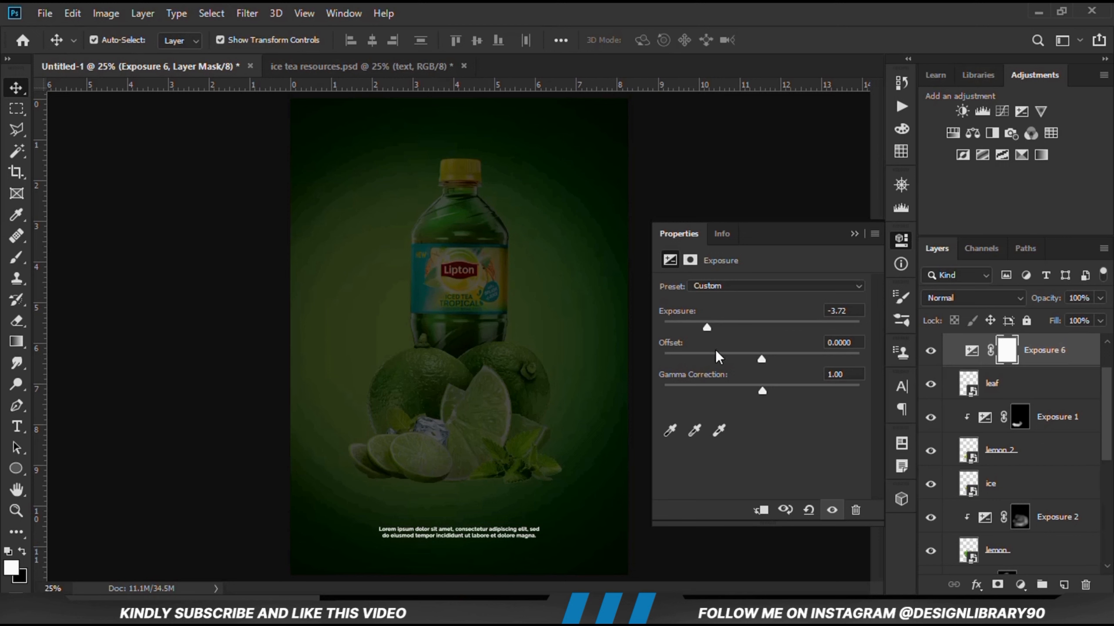
click(761, 510)
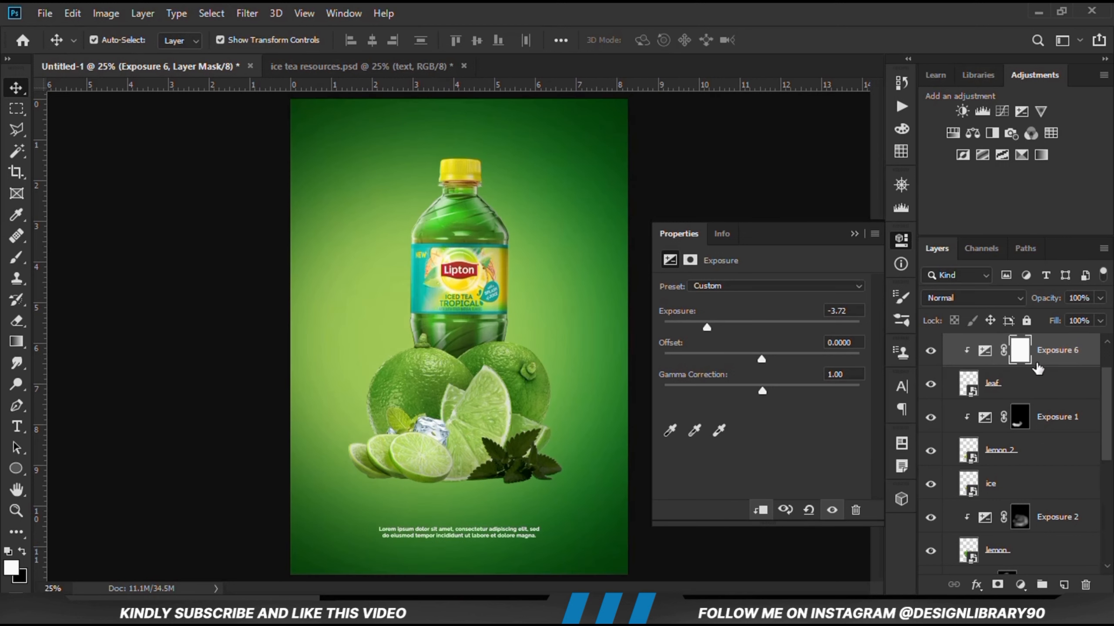
key(ctrl+i)
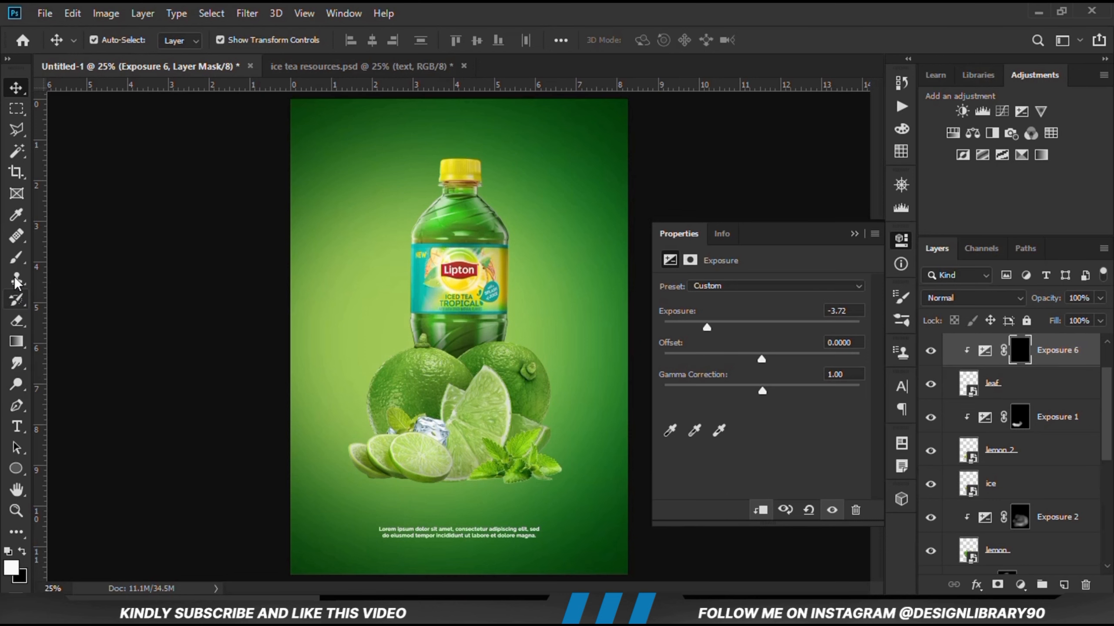
Paint shading on the mint leaves on the Exposure 6 mask with a soft white 250 px brush at 12% opacity.
right_click(16, 257)
click(66, 255)
click(854, 233)
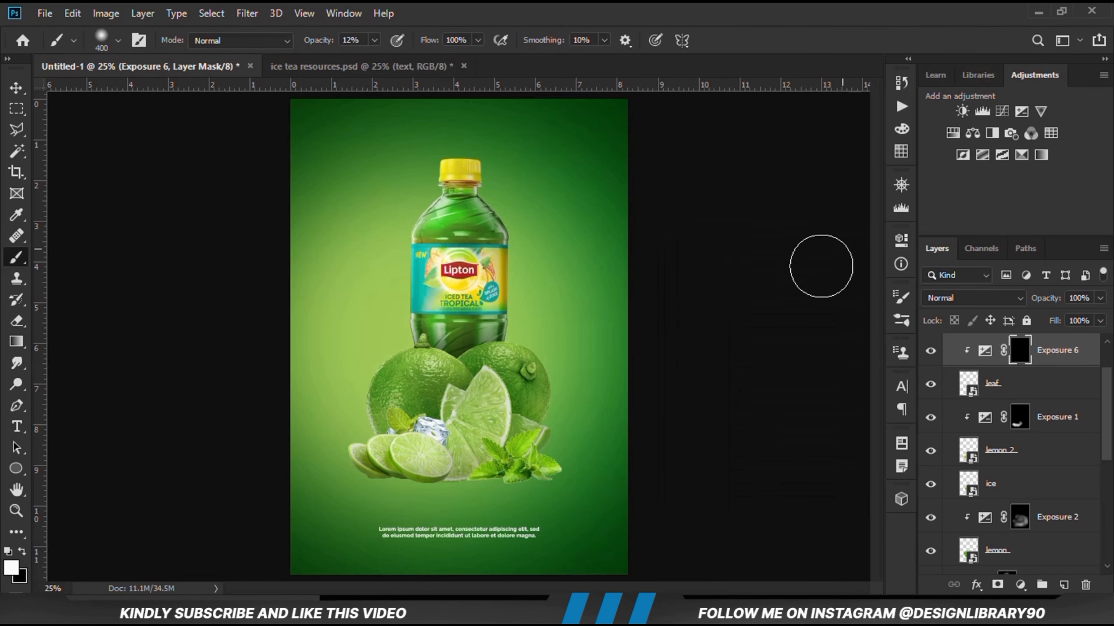
key(bracketleft)
scroll(526, 494, up, 3)
key(bracketleft)
mouse_move(663, 438)
mouse_down()
mouse_move(457, 516)
mouse_move(375, 517)
mouse_move(503, 502)
mouse_move(616, 459)
mouse_move(652, 406)
mouse_up()
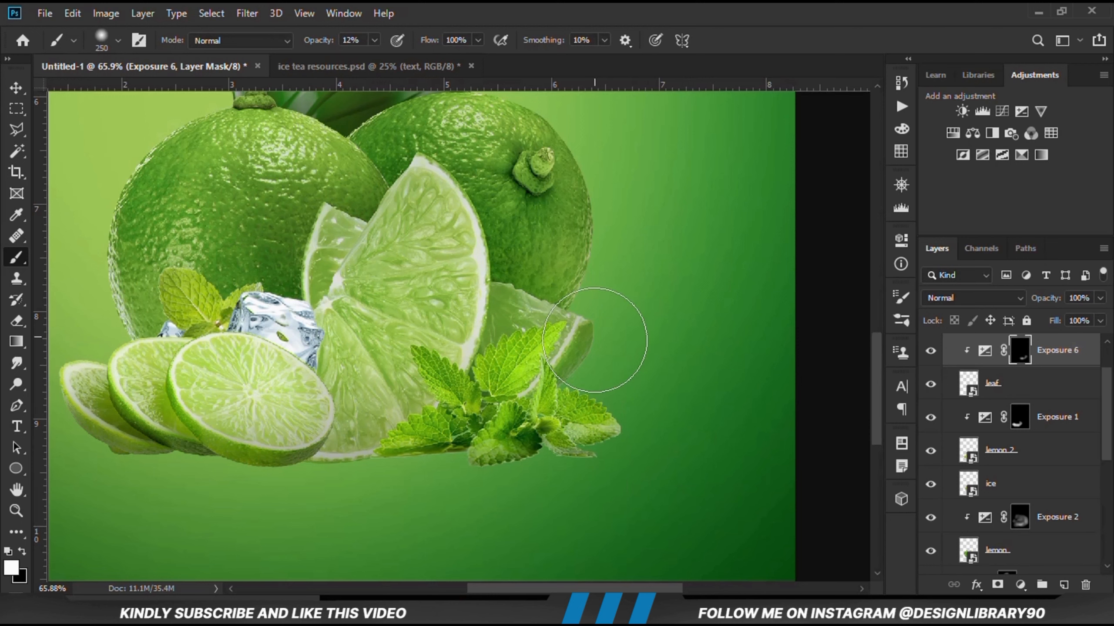
Deepen the shading on the mint leaves with the brush at 18% opacity and compare with and without Exposure 6.
click(372, 43)
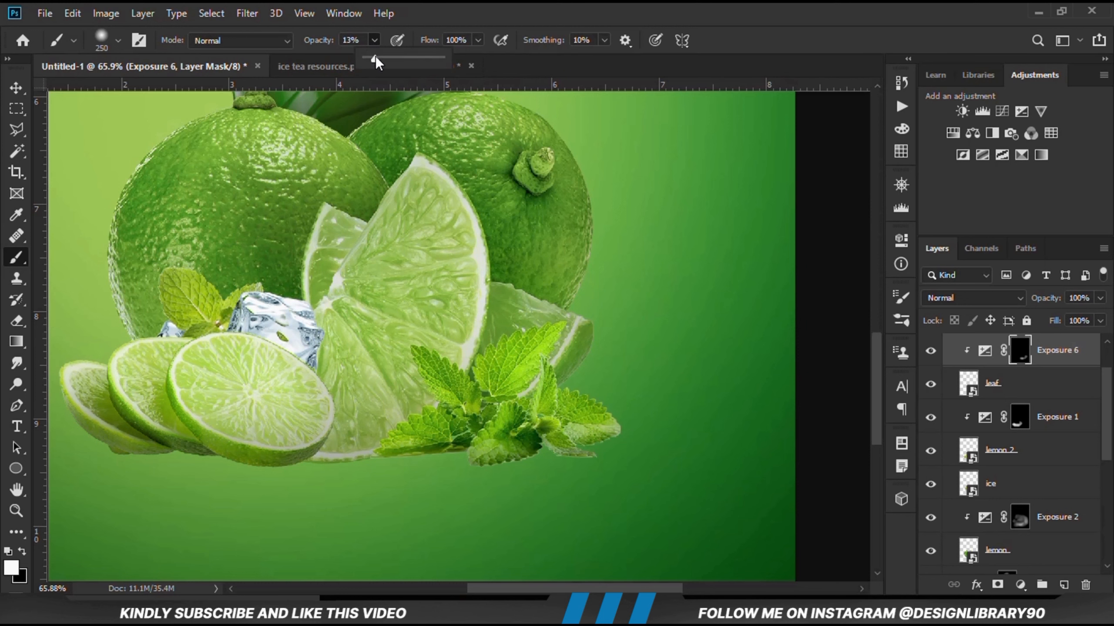
click(442, 20)
mouse_move(544, 320)
mouse_down()
mouse_move(466, 356)
mouse_move(350, 361)
mouse_up()
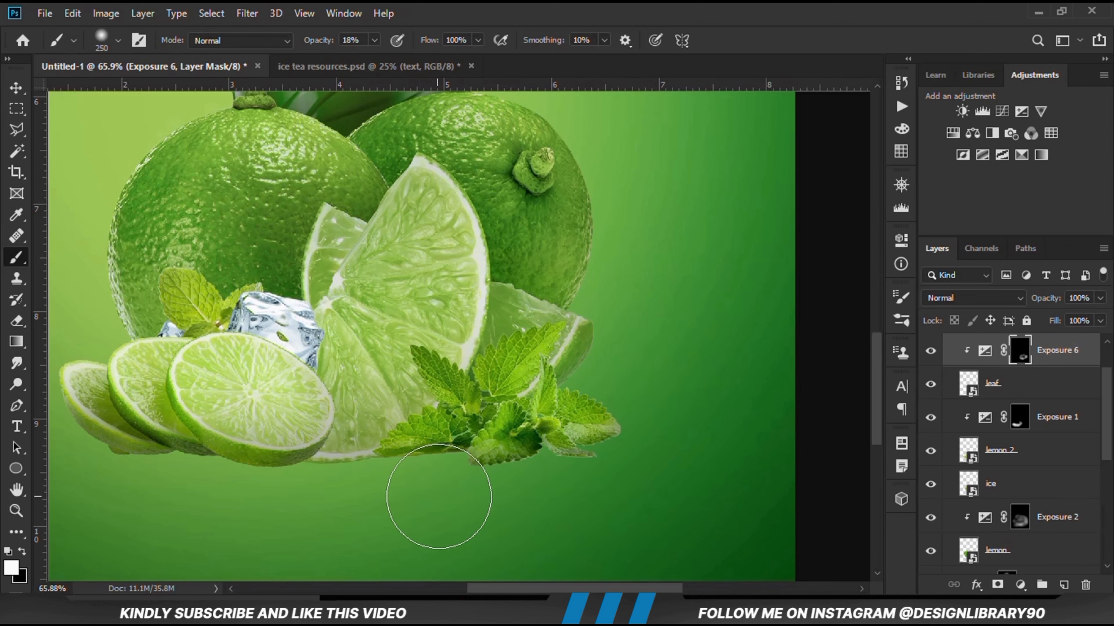
click(931, 350)
click(930, 351)
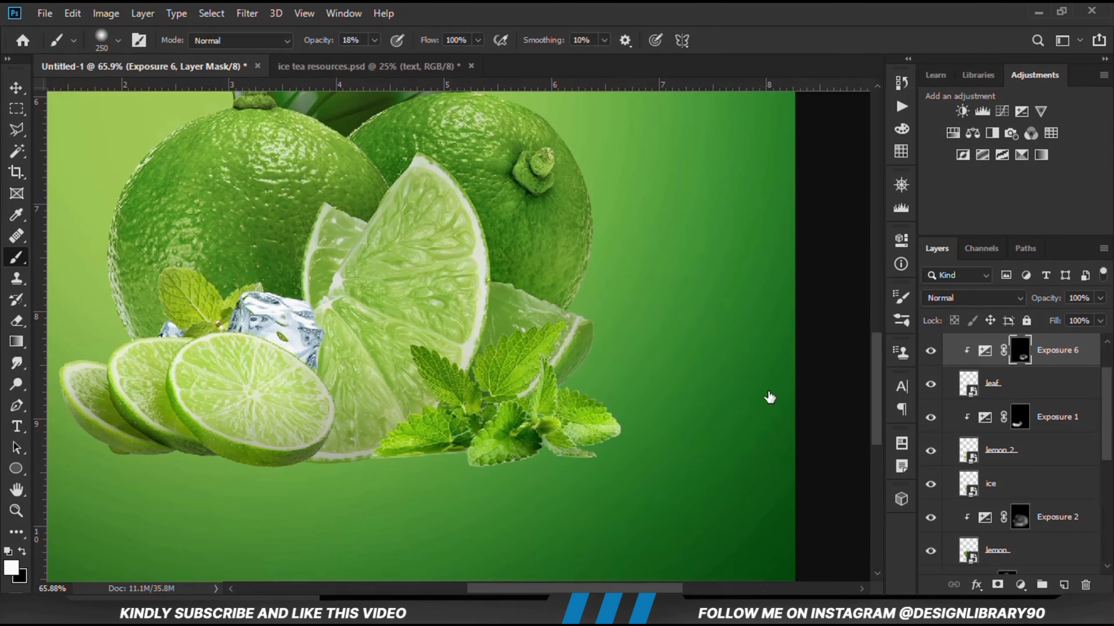
key(ctrl+0)
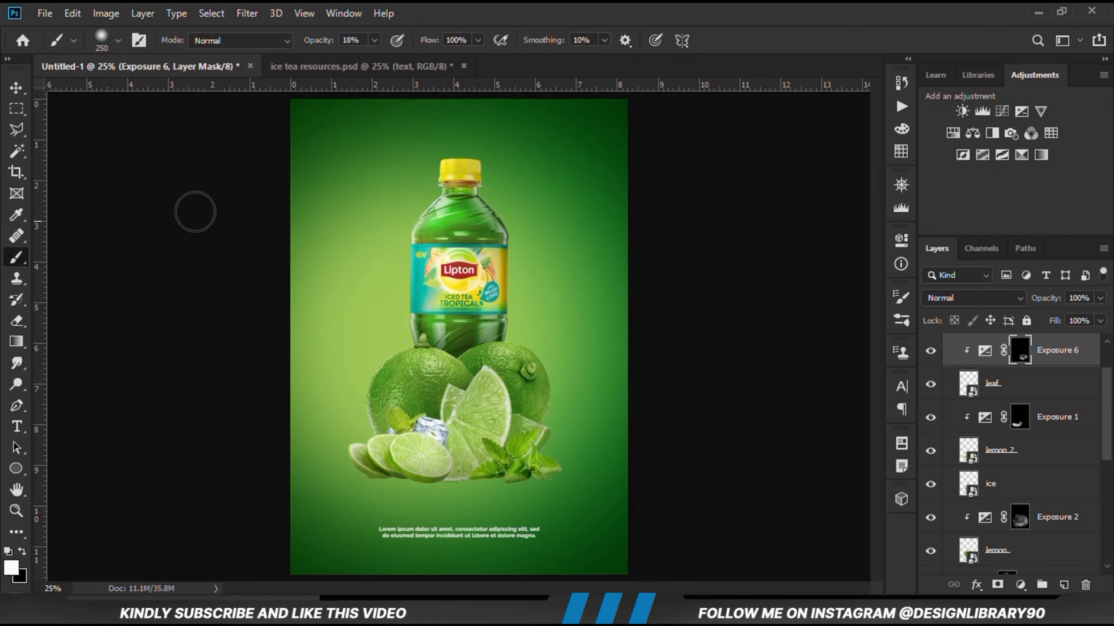
click(17, 88)
click(204, 271)
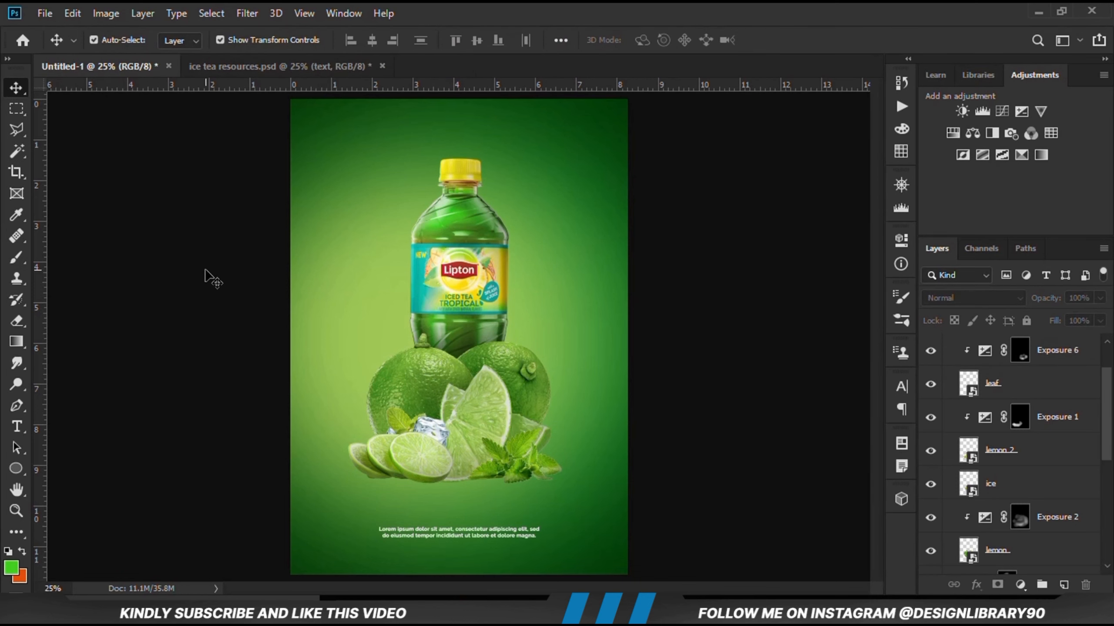
Add a brightening Exposure adjustment of +2.56 above Exposure 1, clipped to the lime slices, and invert its mask to black.
click(432, 473)
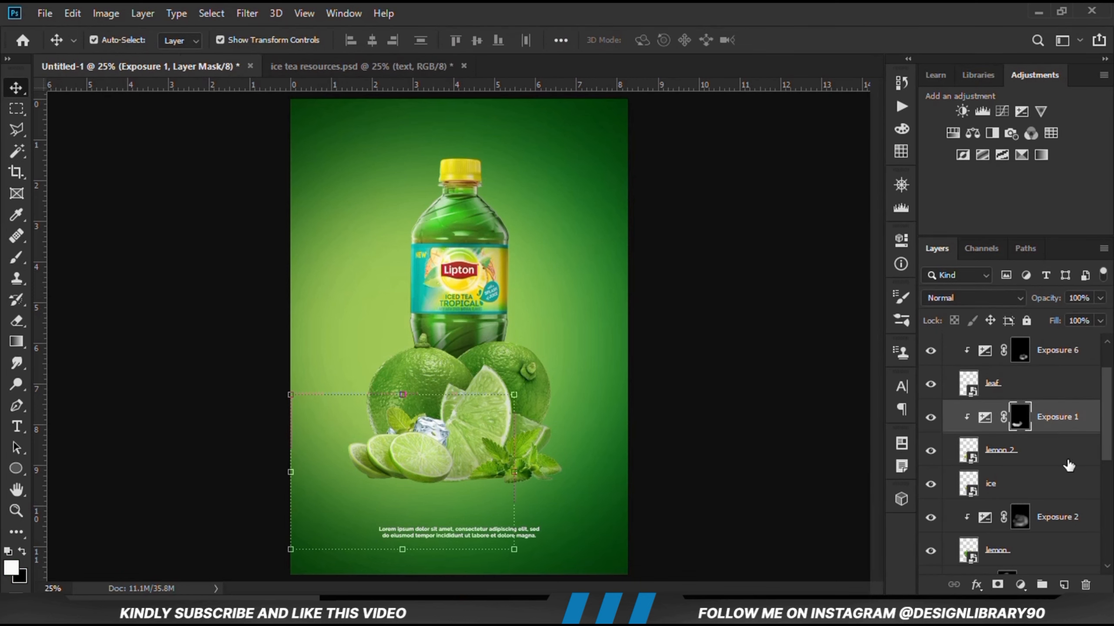
click(930, 417)
click(930, 418)
click(1020, 584)
click(1017, 389)
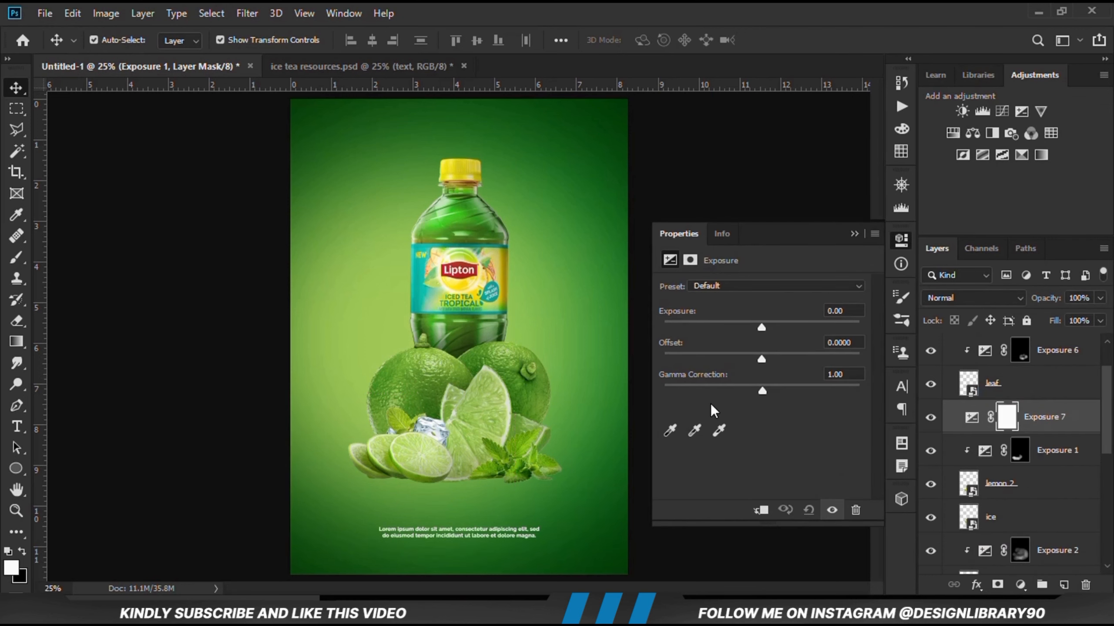
drag(761, 327, 799, 327)
click(757, 510)
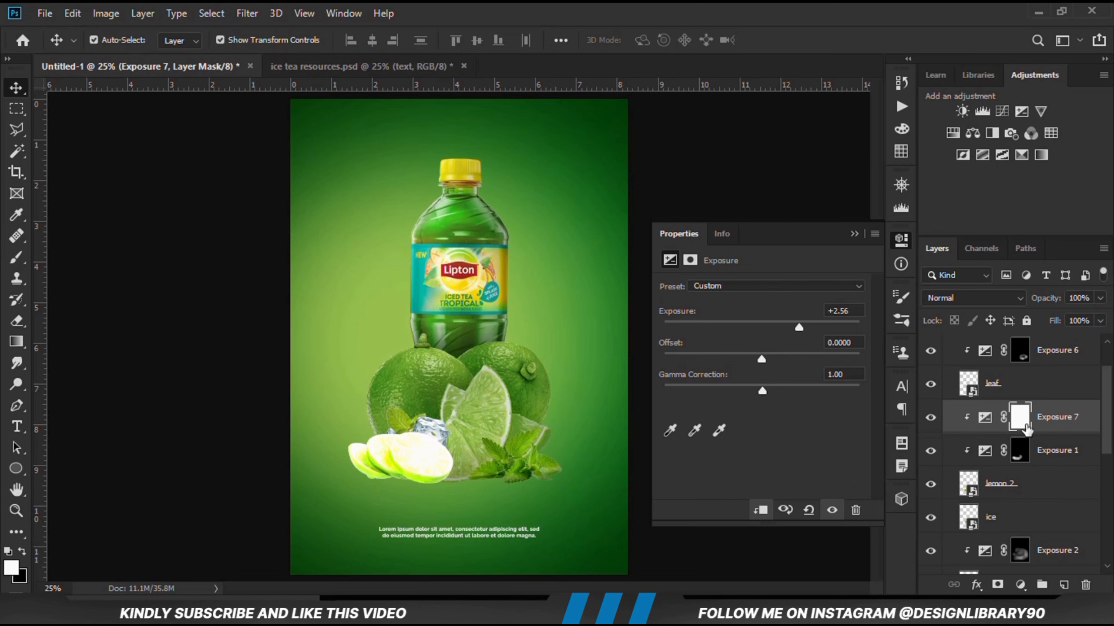
key(ctrl+i)
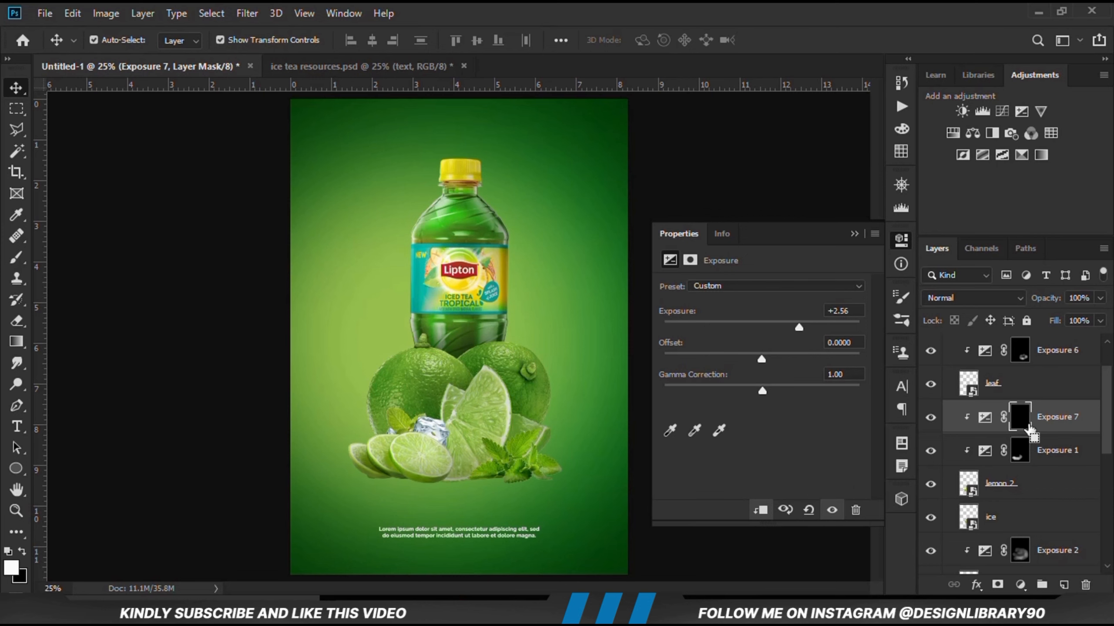
click(854, 234)
Paint highlights along the upper edges of the lime slices on the Exposure 7 mask with a white brush at 18% opacity.
right_click(16, 256)
click(65, 256)
key(bracketright)
key(bracketright)
key(bracketright)
key(bracketright)
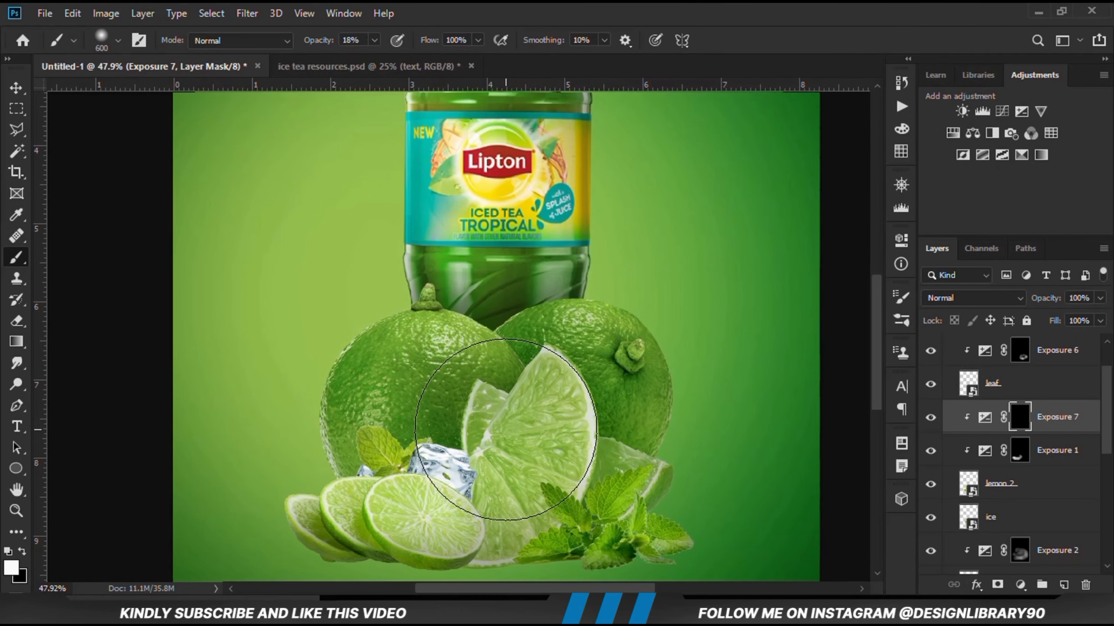
click(505, 430)
key(bracketleft)
key(bracketleft)
key(bracketleft)
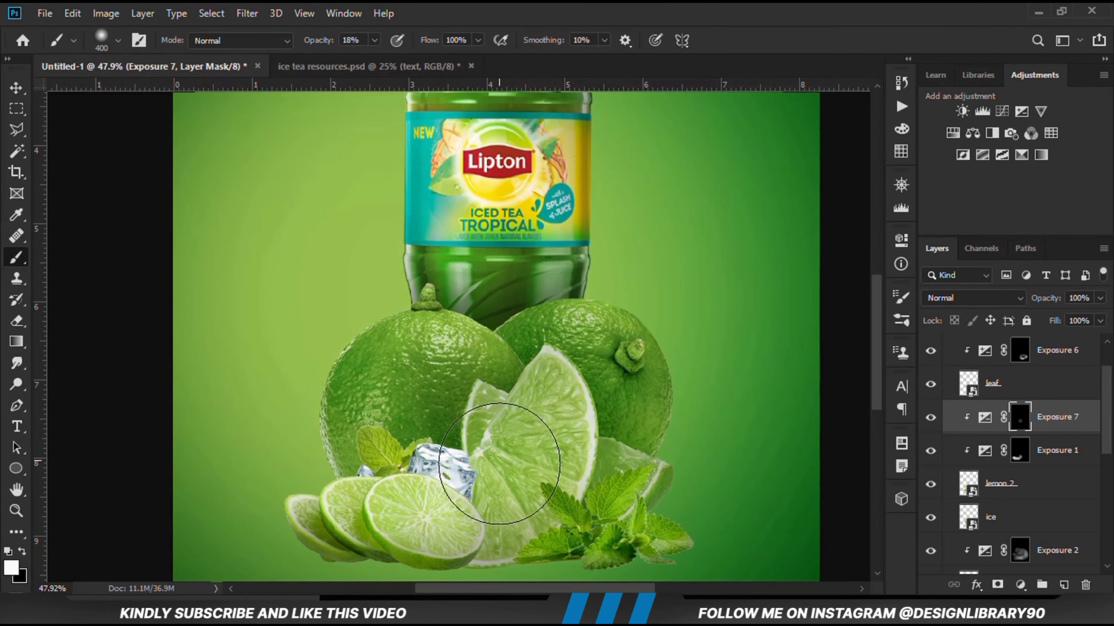
drag(355, 428, 293, 468)
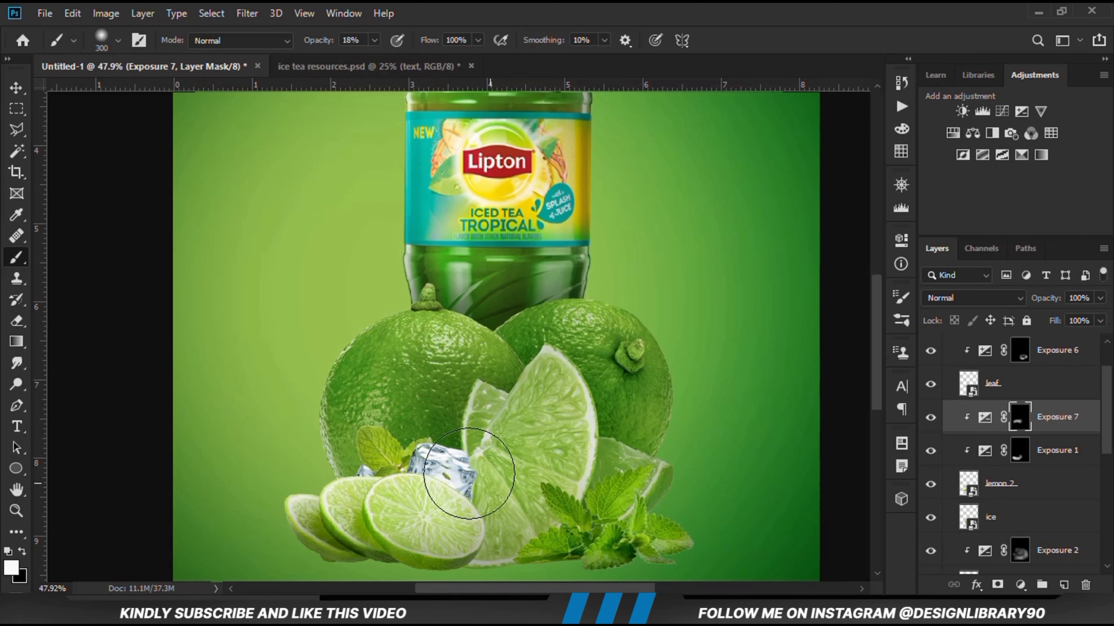
Reduce the Exposure 7 layer's opacity to 65% and compare the lime slices with and without it.
click(931, 418)
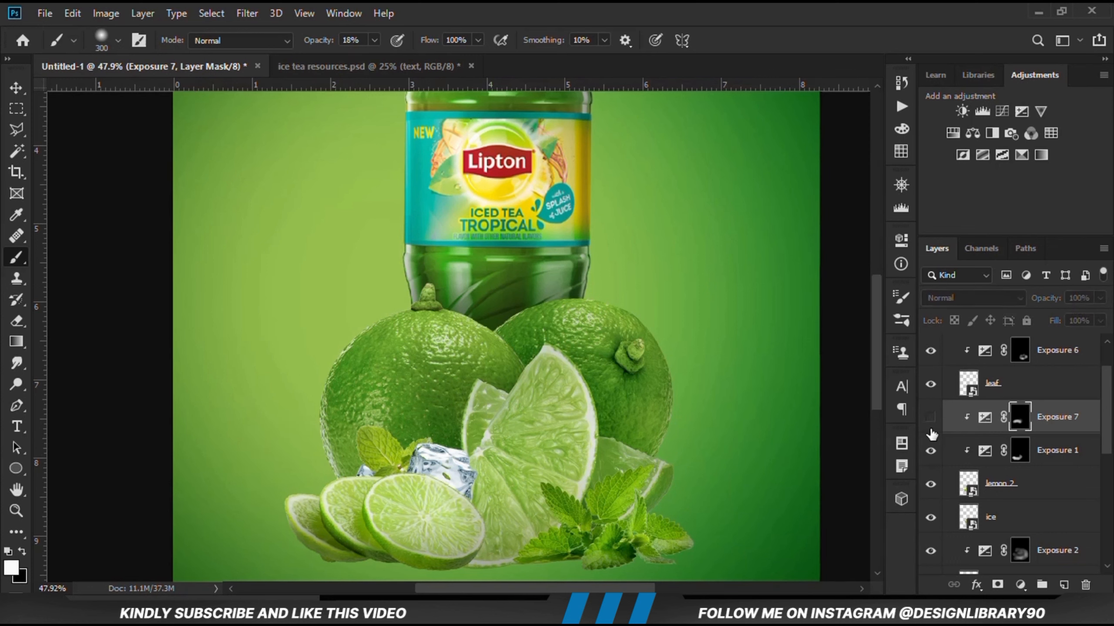
click(930, 417)
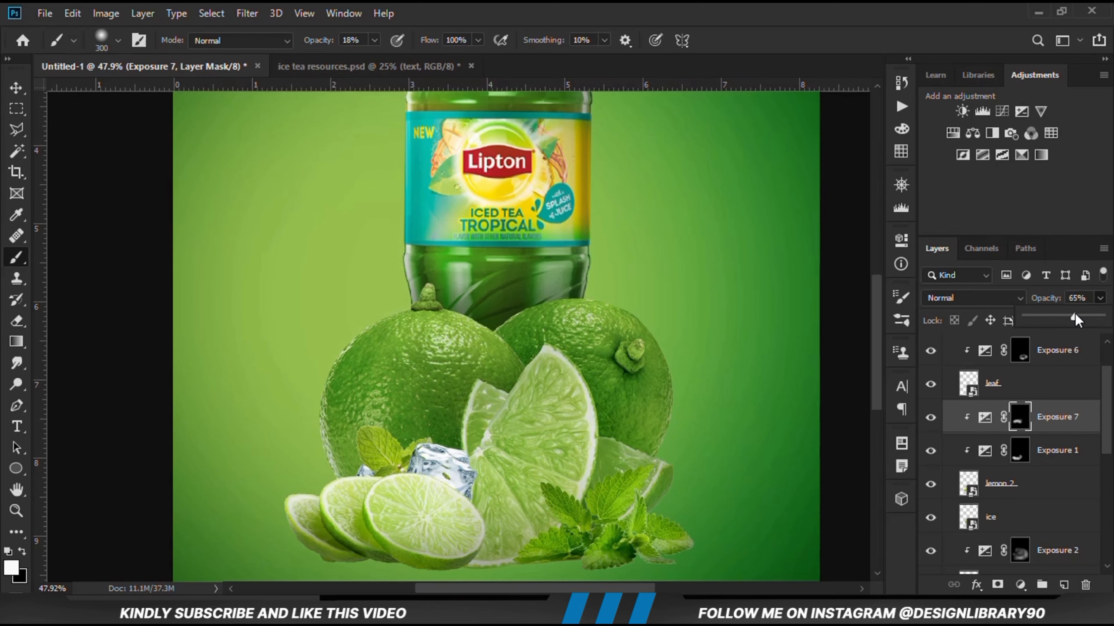
click(926, 426)
click(926, 423)
click(926, 422)
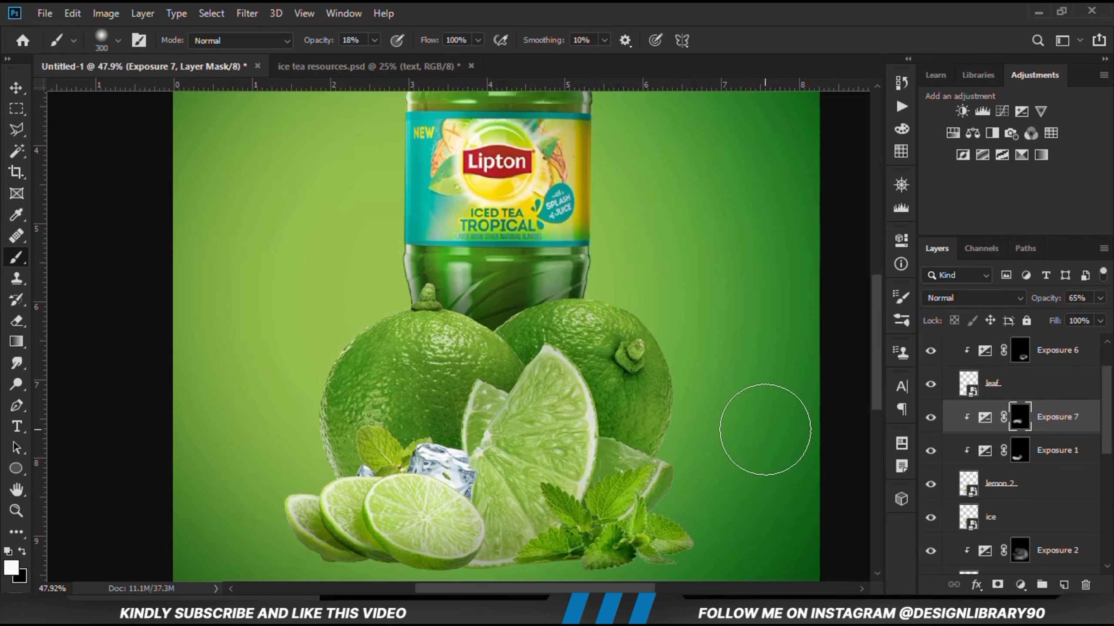
key(ctrl+0)
click(16, 88)
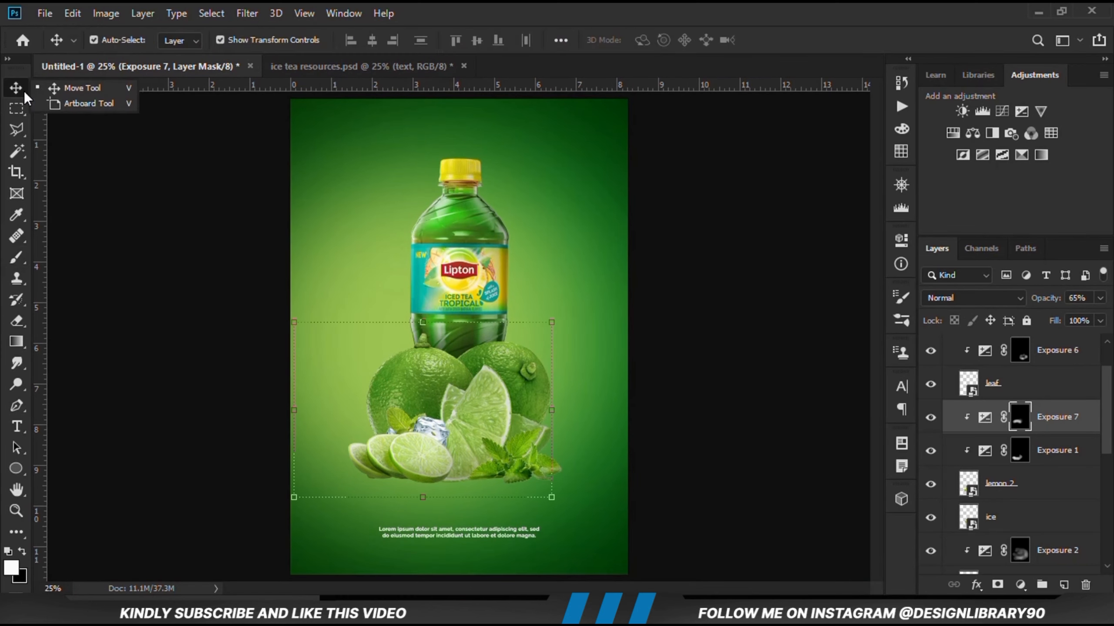
click(148, 223)
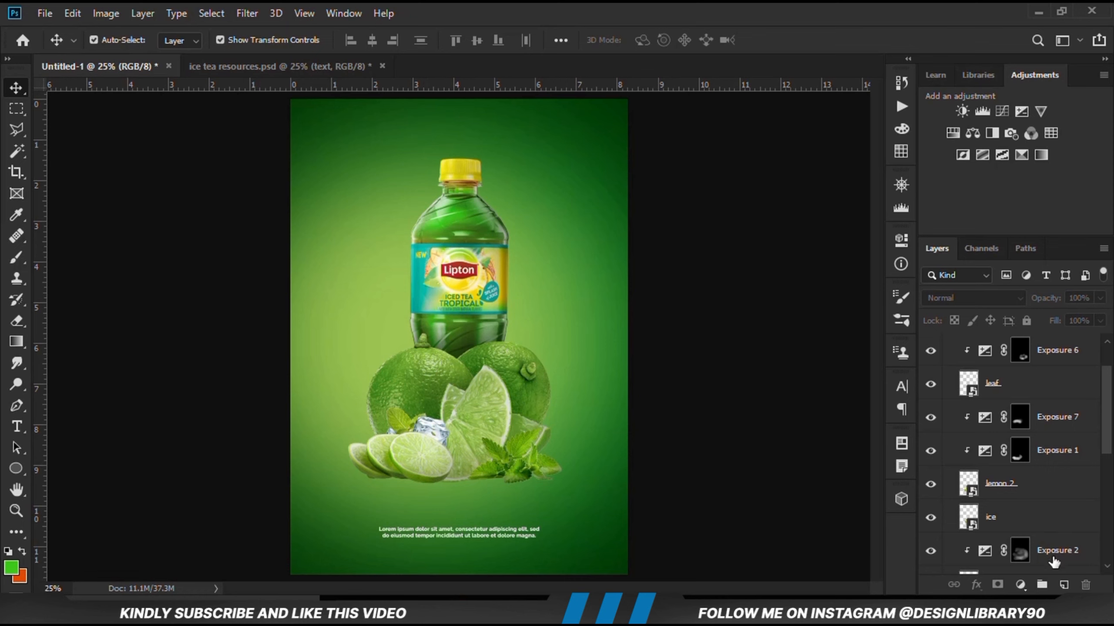
Draw a polygonal lasso selection forming a slanted light beam from the poster's upper left across the bottle and fruit to its lower right.
right_click(16, 129)
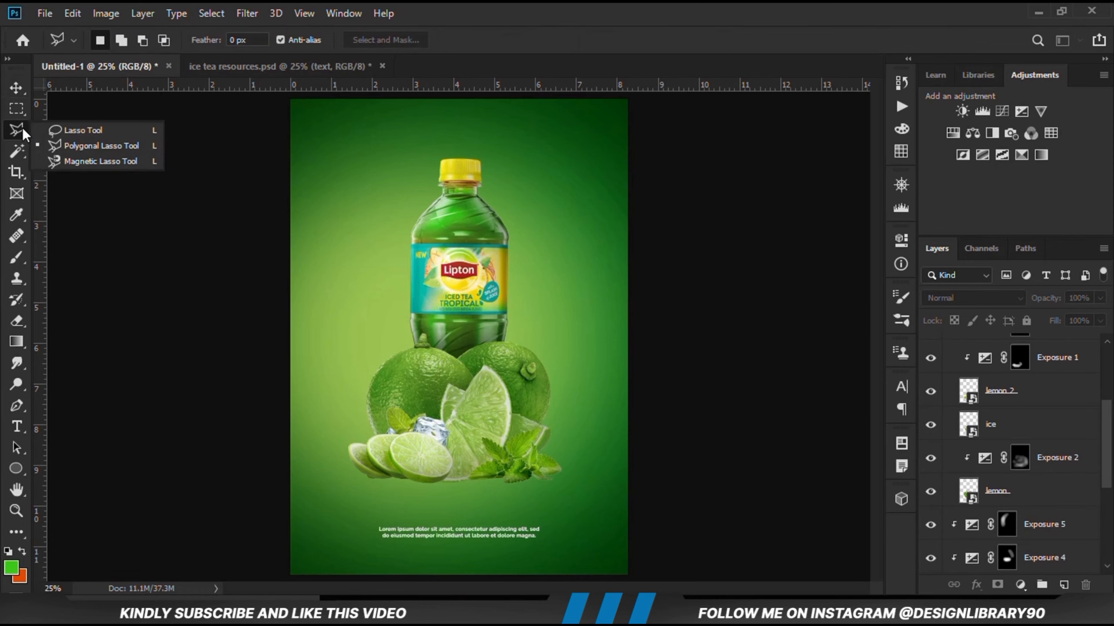
click(88, 142)
click(248, 188)
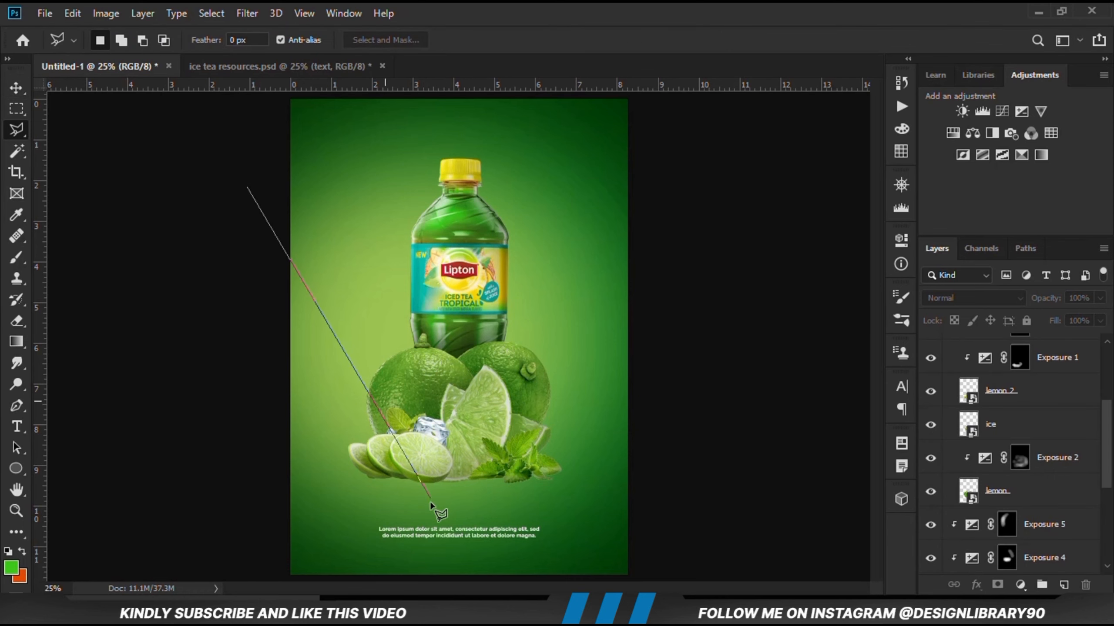
click(431, 562)
click(551, 532)
click(618, 507)
click(656, 425)
click(618, 351)
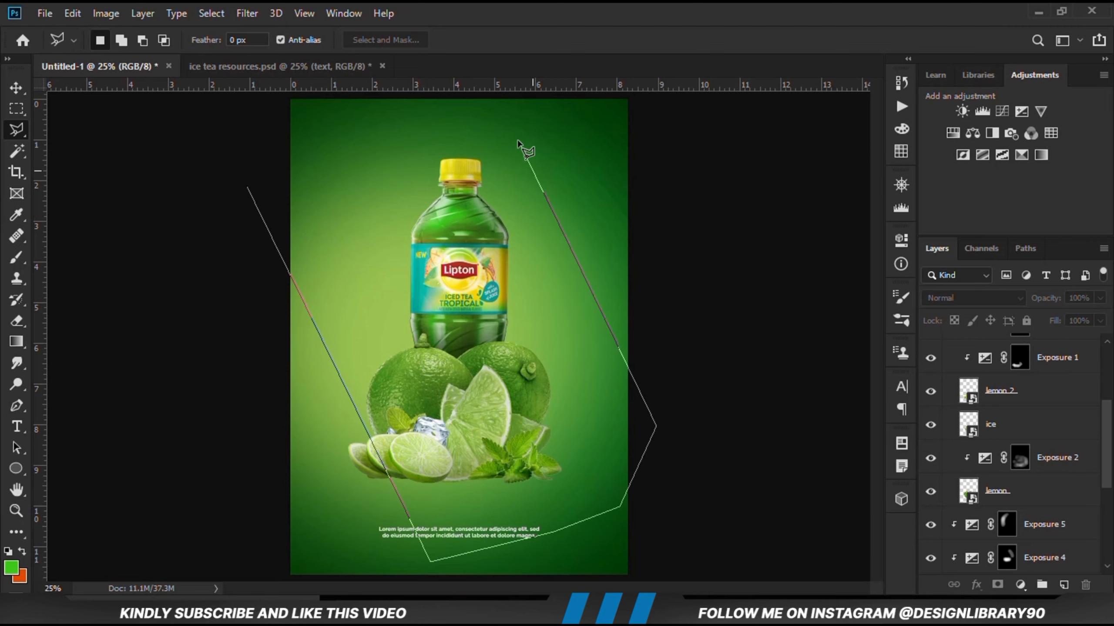
key(BackSpace)
key(BackSpace)
click(518, 195)
click(460, 119)
click(396, 113)
click(356, 91)
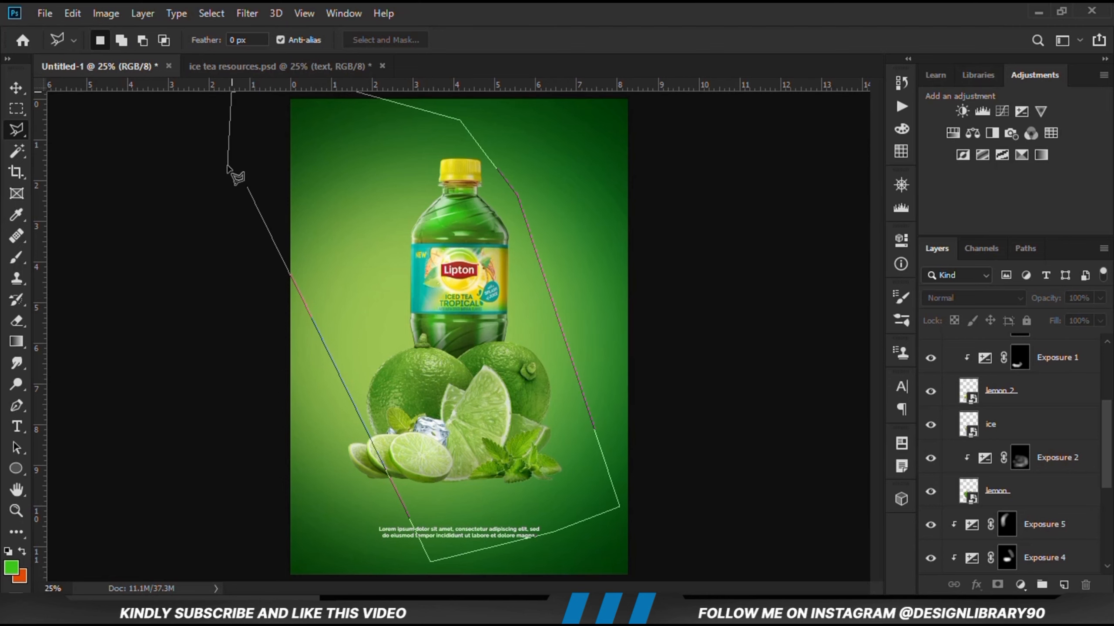
click(246, 190)
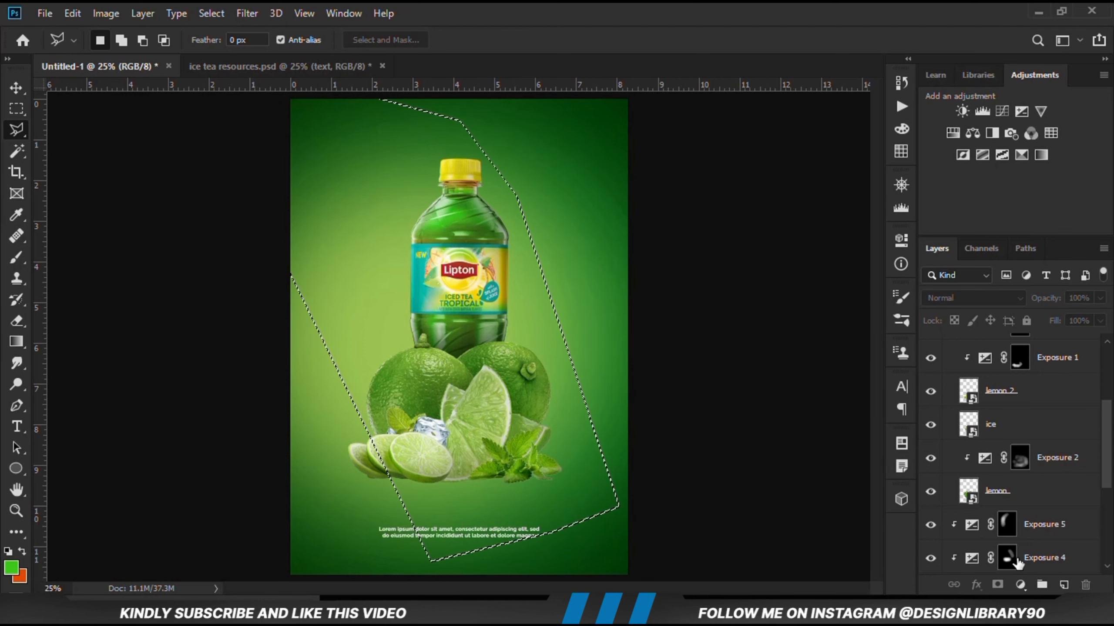
Add an Exposure adjustment of +2.61 masked to the beam selection and compare the poster with and without it.
click(1020, 585)
click(1009, 384)
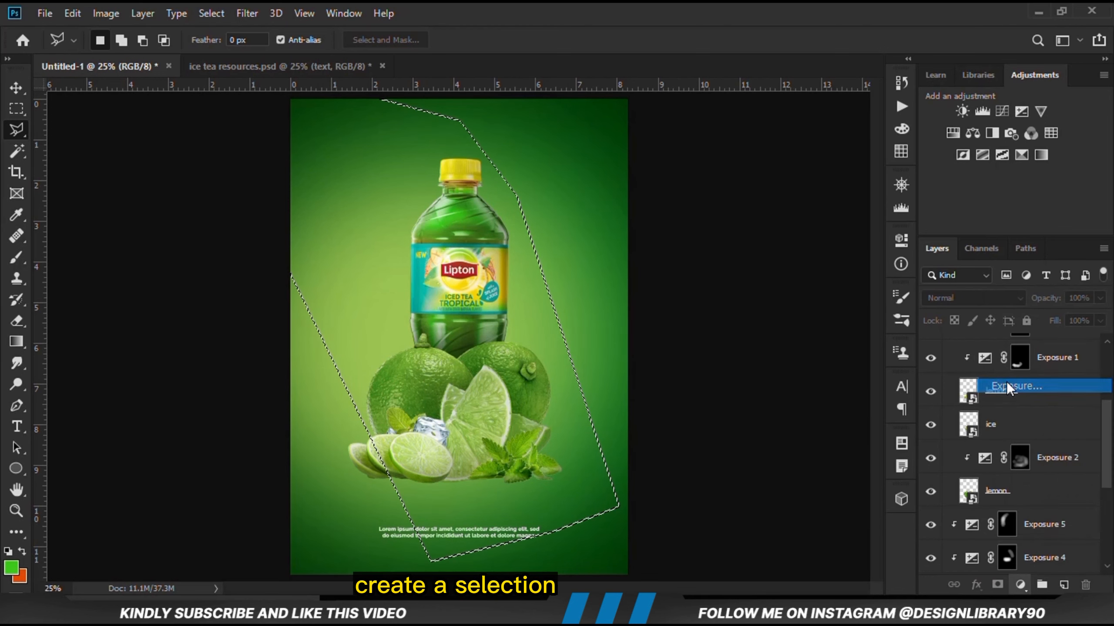
drag(763, 327, 801, 326)
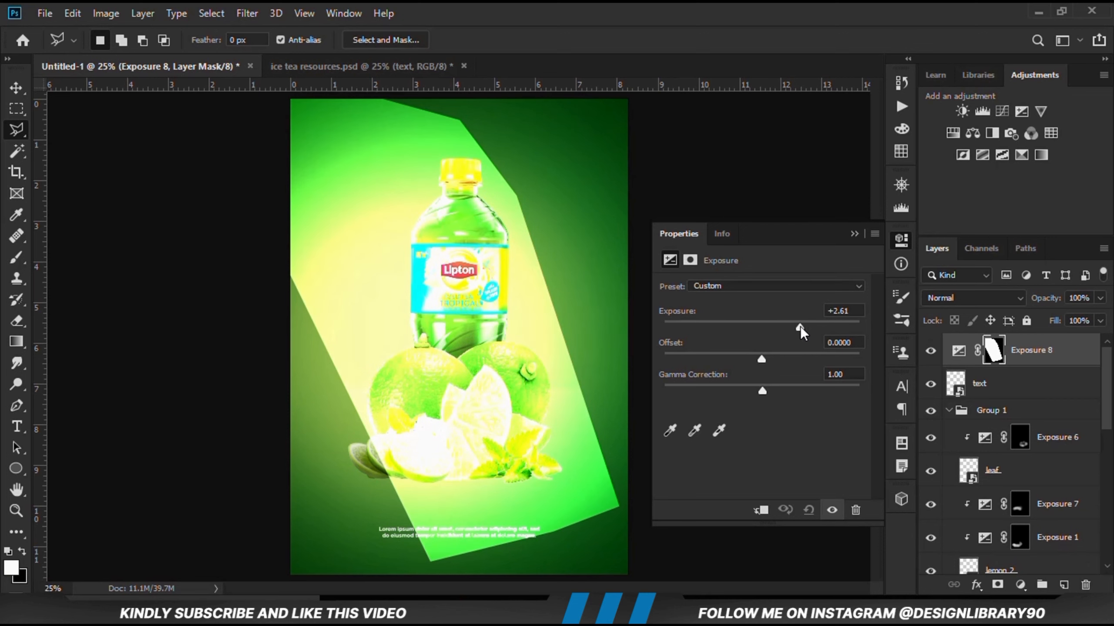
click(854, 233)
click(930, 351)
click(930, 351)
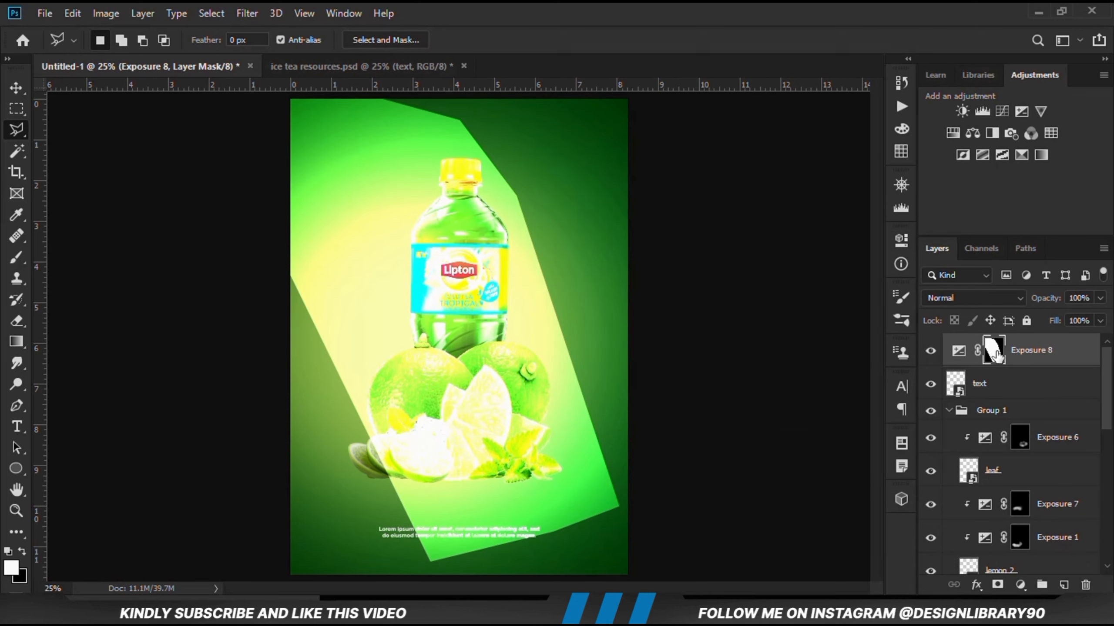
Soften the Exposure 8 layer mask's edges with a Gaussian Blur of radius 150.3.
click(247, 13)
mouse_move(277, 199)
click(483, 259)
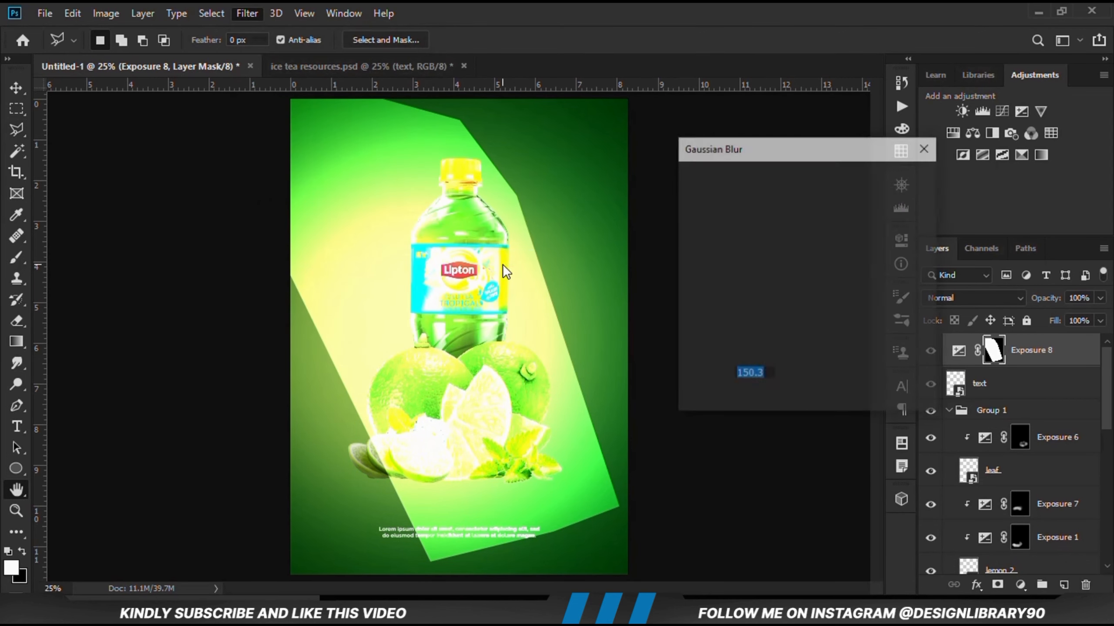
click(905, 180)
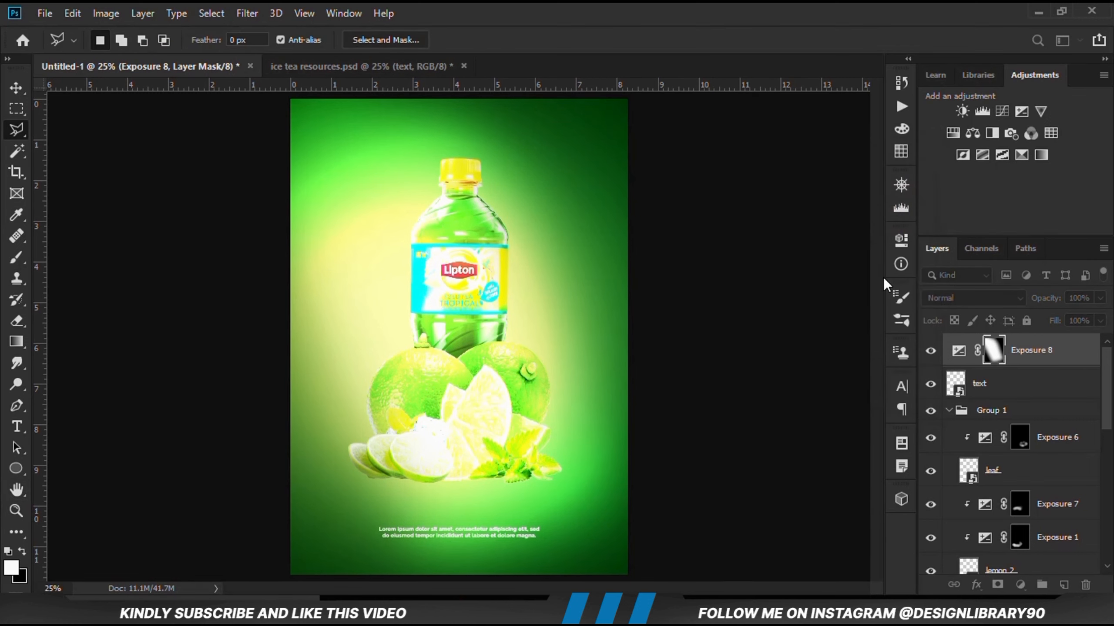
Set the Exposure 8 layer to Overlay at 25% opacity and compare the poster with and without it.
click(992, 301)
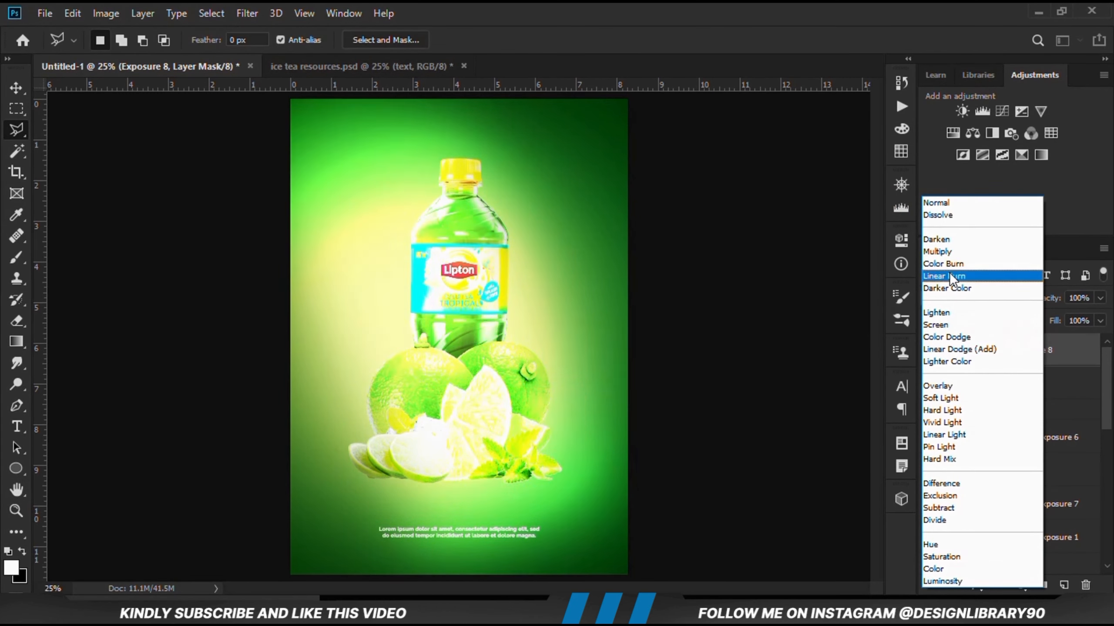
click(949, 385)
drag(1100, 298, 1033, 320)
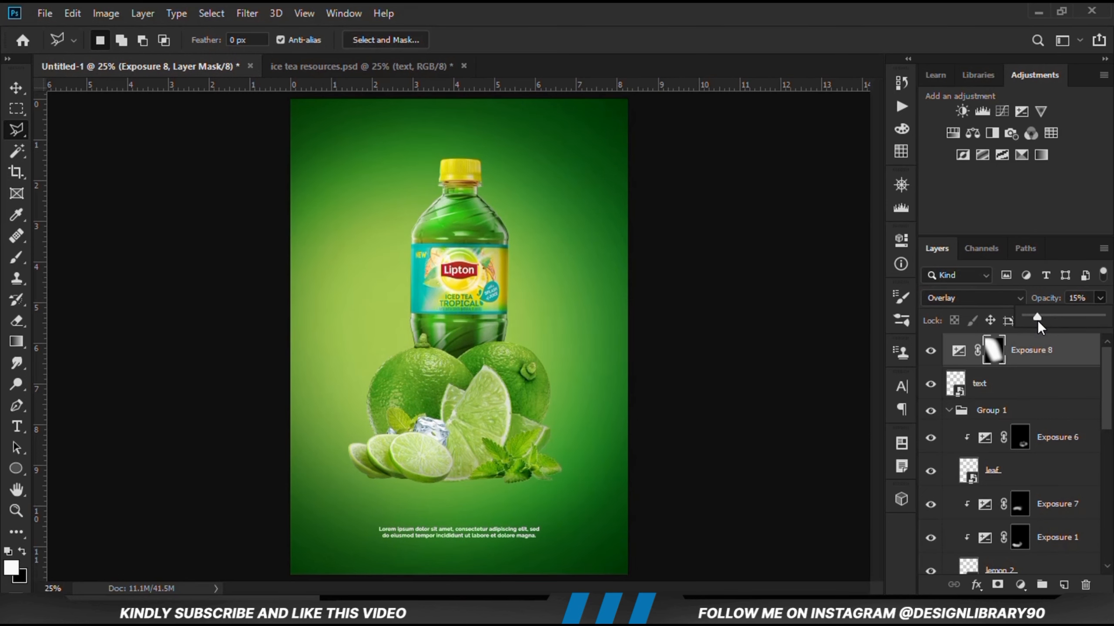
drag(1040, 320, 1044, 327)
click(930, 351)
click(930, 351)
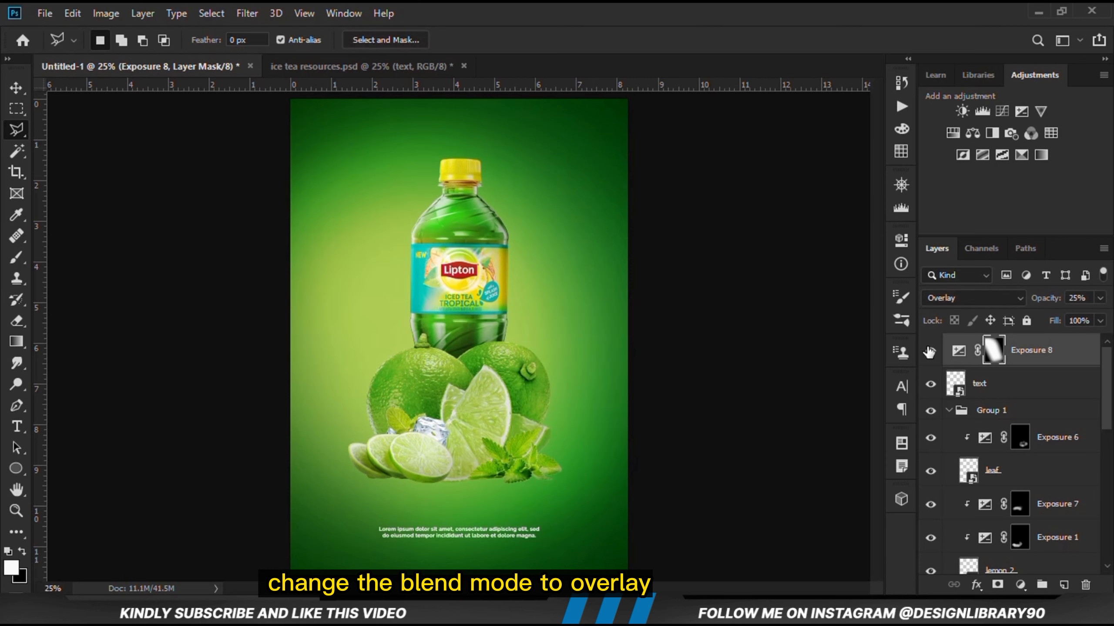
Bring the dark dust-and-bokeh image from ice tea resources.psd into the poster document above the Exposure 8 layer.
click(18, 91)
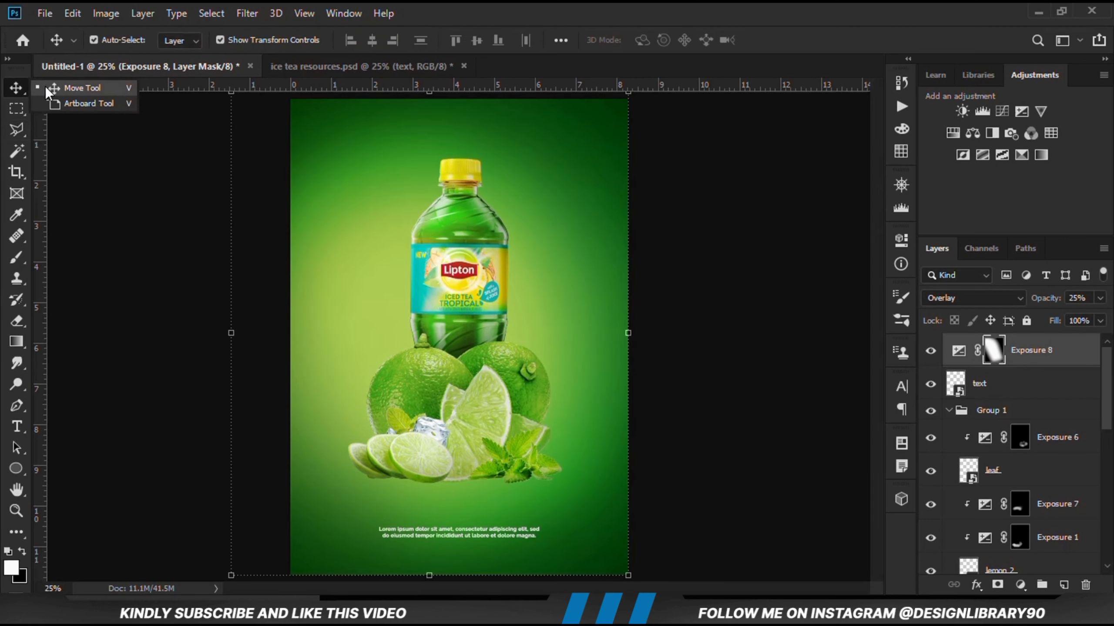
click(726, 385)
key(ctrl+0)
key(ctrl+plus)
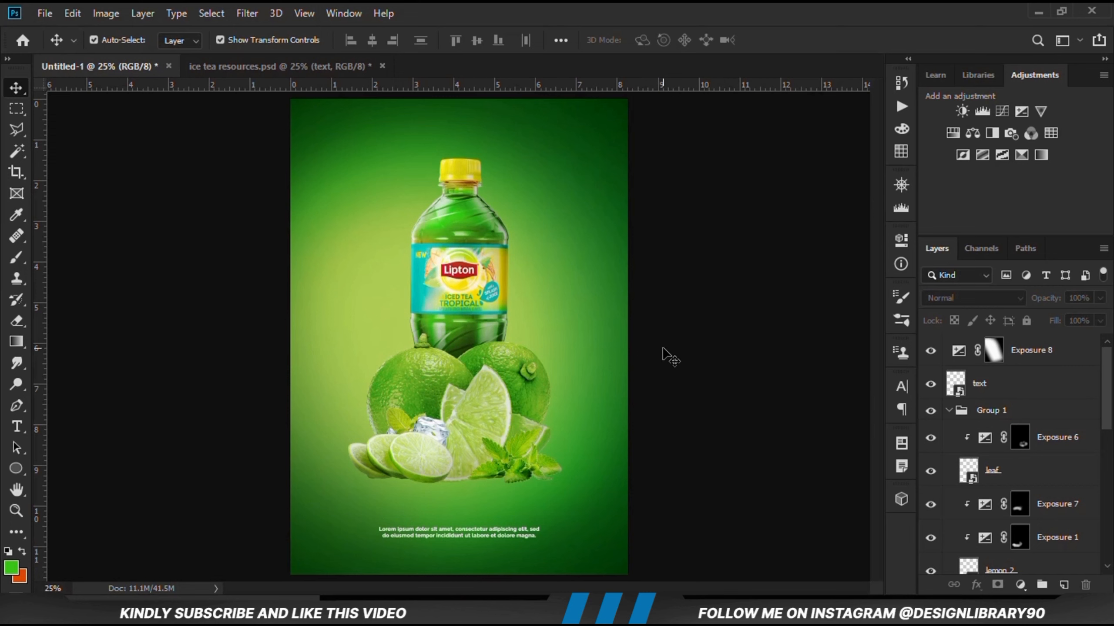
key(ctrl+Tab)
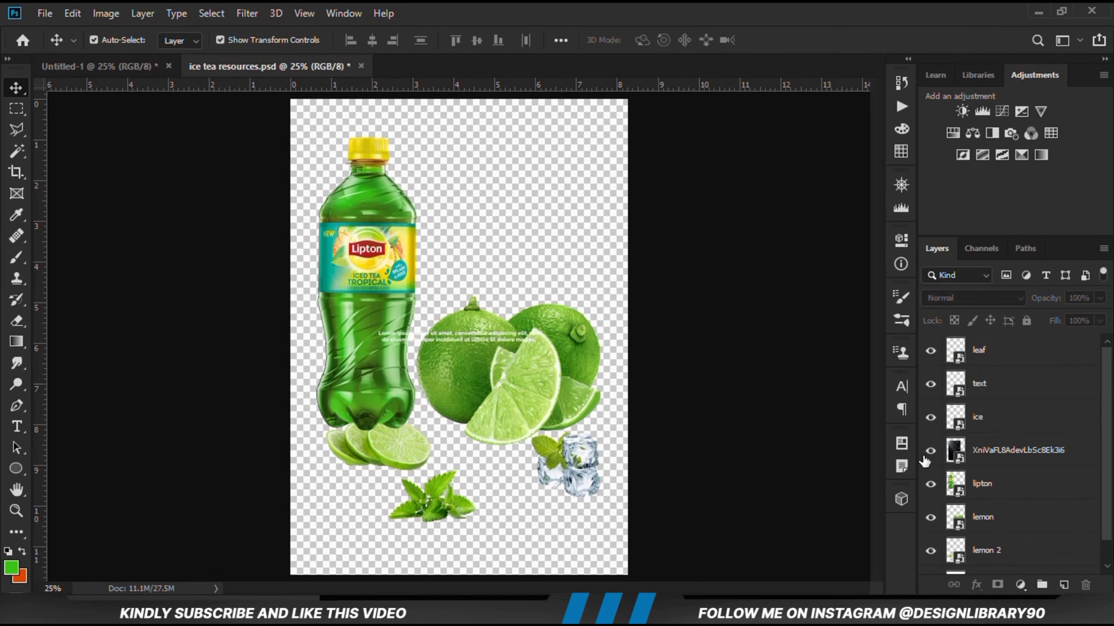
click(974, 454)
drag(468, 362, 491, 368)
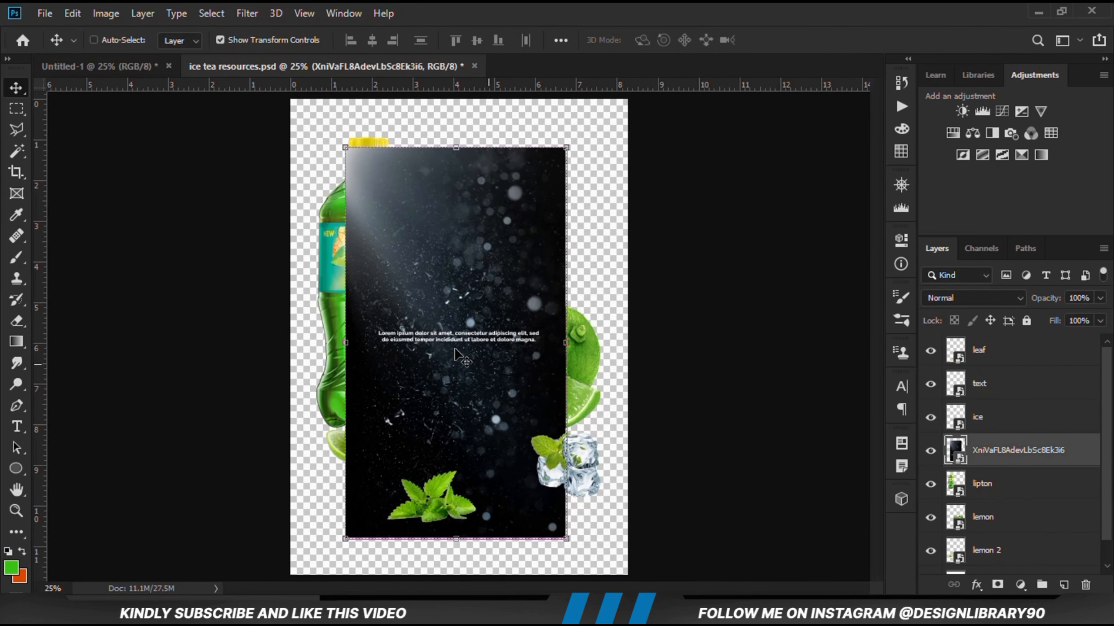
click(103, 65)
drag(462, 316, 464, 315)
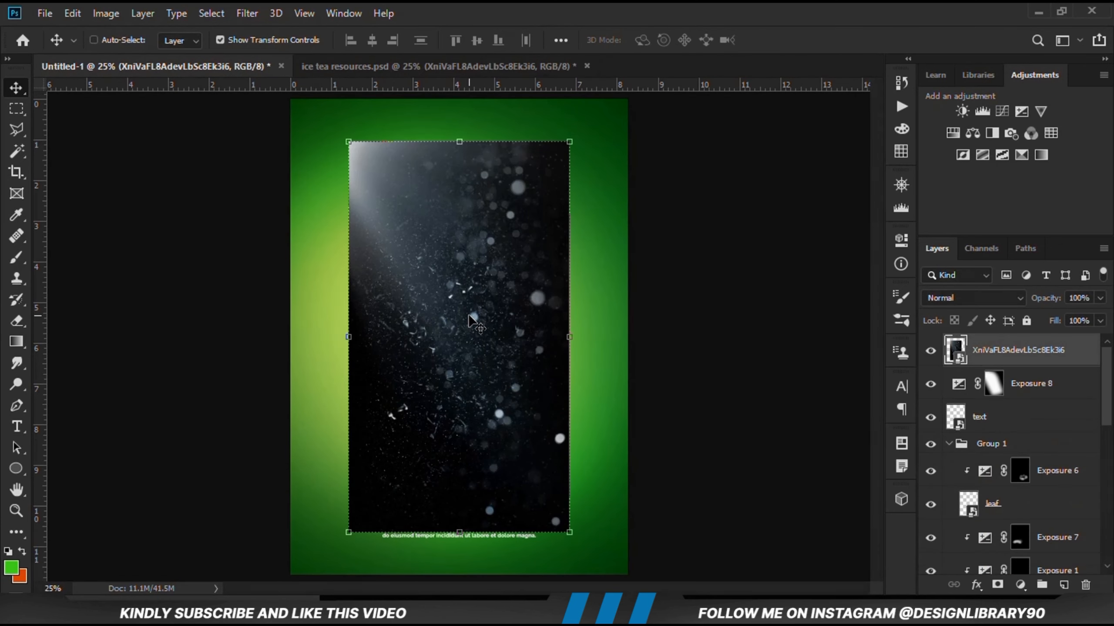
Enlarge the dust image to about 102% and position it so that it covers the whole poster.
scroll(463, 314, down, 1)
key(ctrl+t)
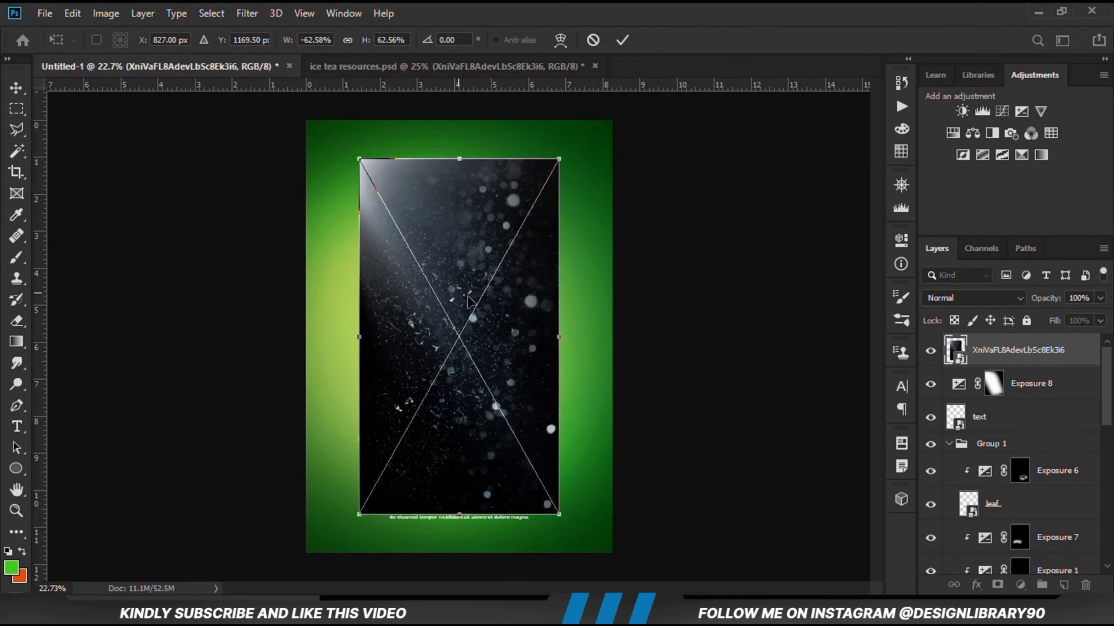
drag(551, 332, 609, 341)
drag(543, 304, 547, 360)
key(Return)
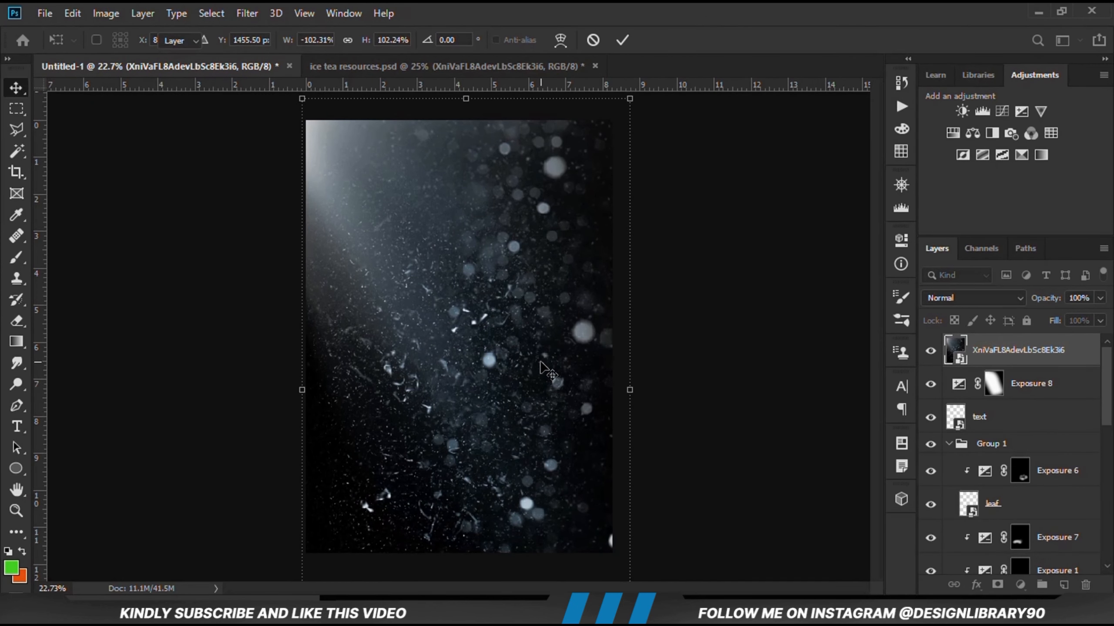
Set the dust image's blend mode to Screen and compare the poster with and without it.
click(966, 301)
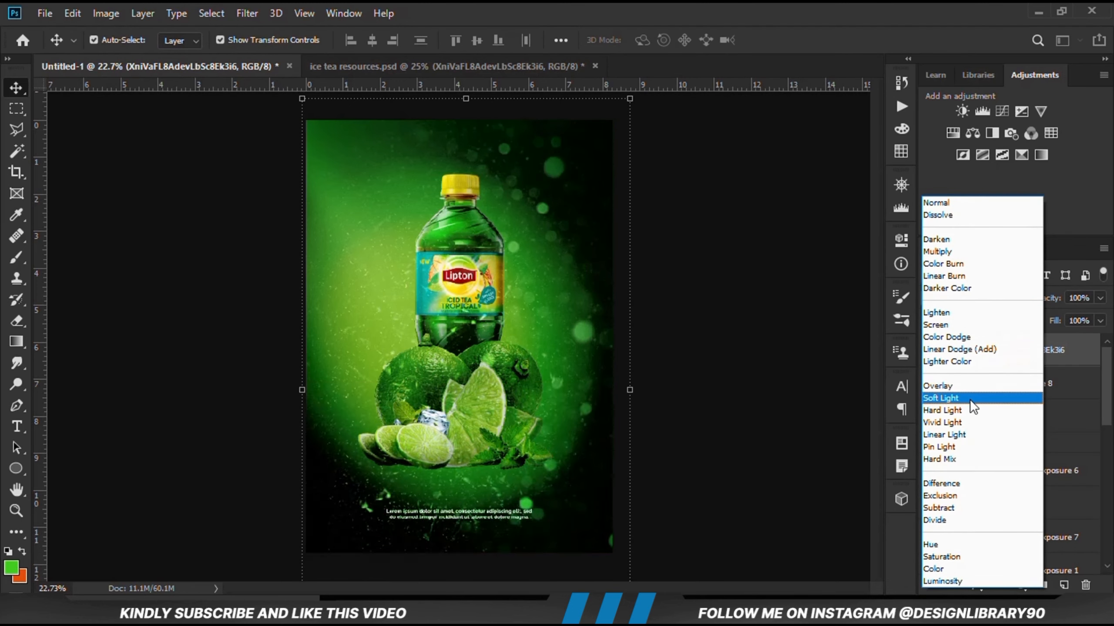
click(951, 326)
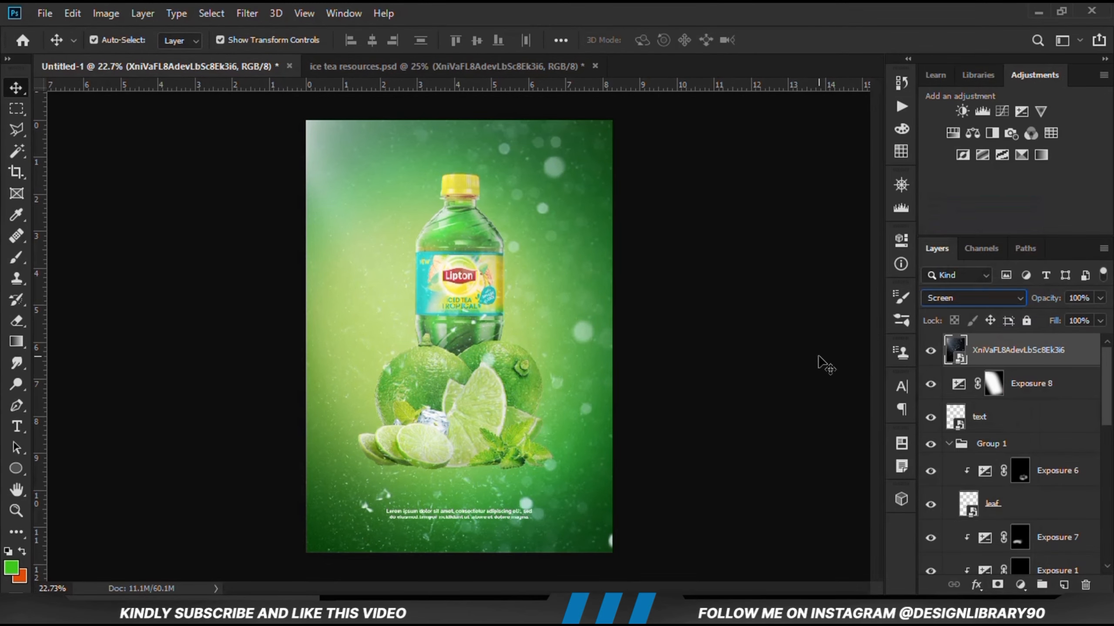
click(827, 366)
click(930, 352)
click(929, 352)
click(987, 351)
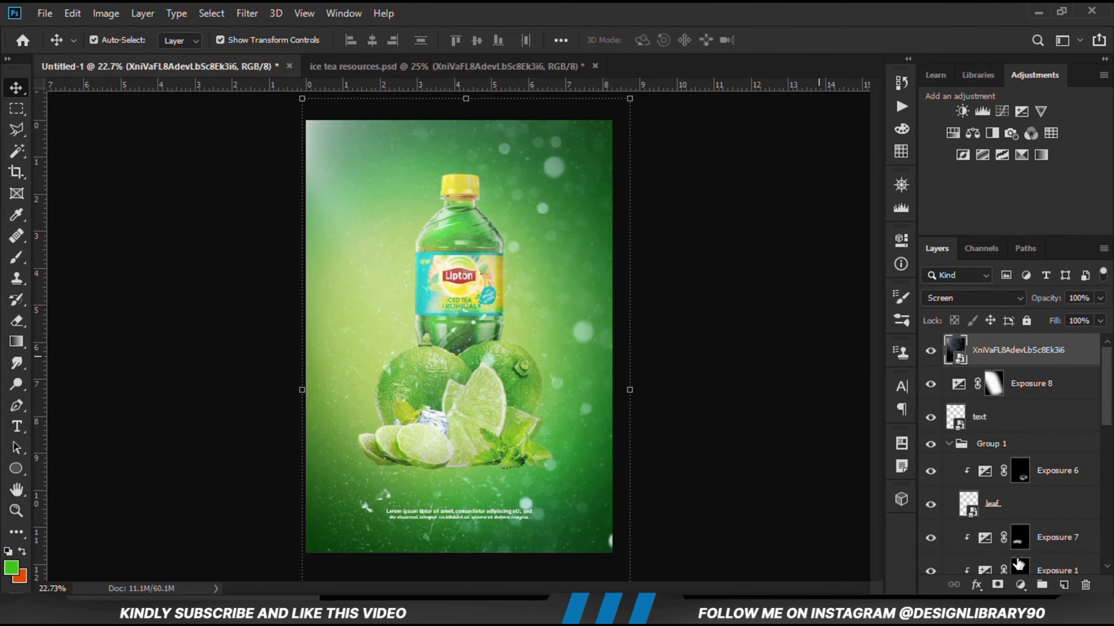
Add a Levels adjustment clipped to the dust image with the black input level at 61.
click(1020, 585)
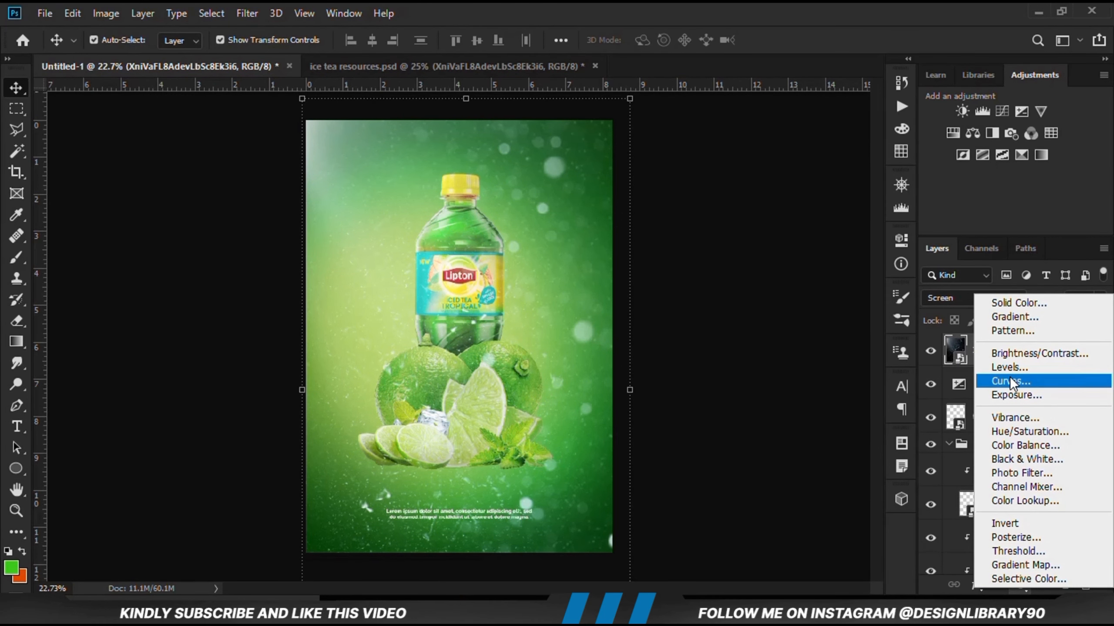
click(1018, 368)
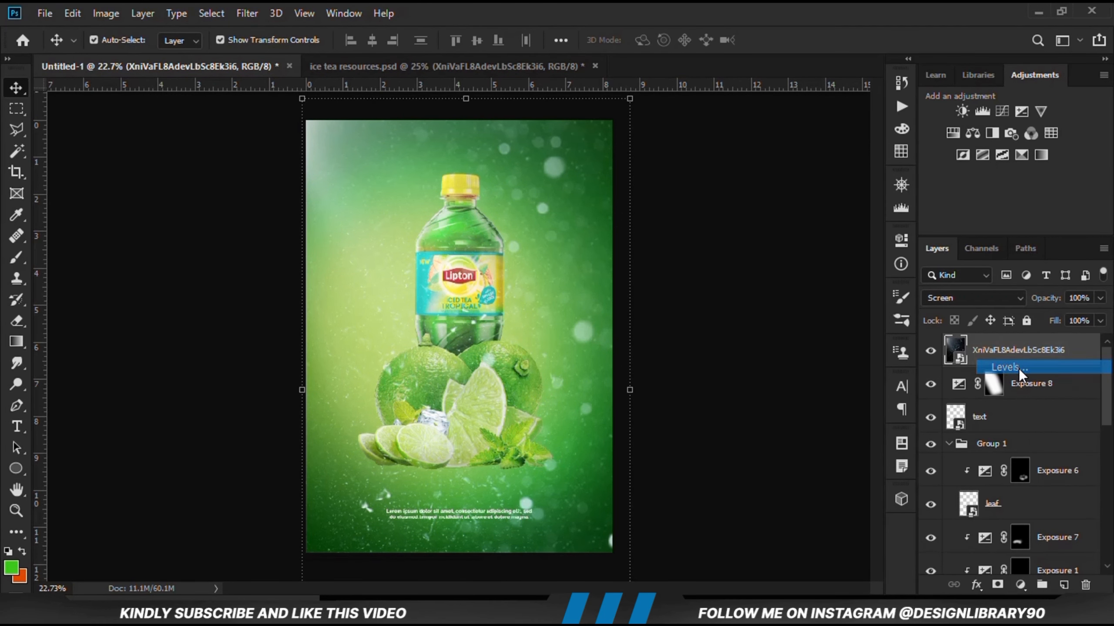
click(760, 511)
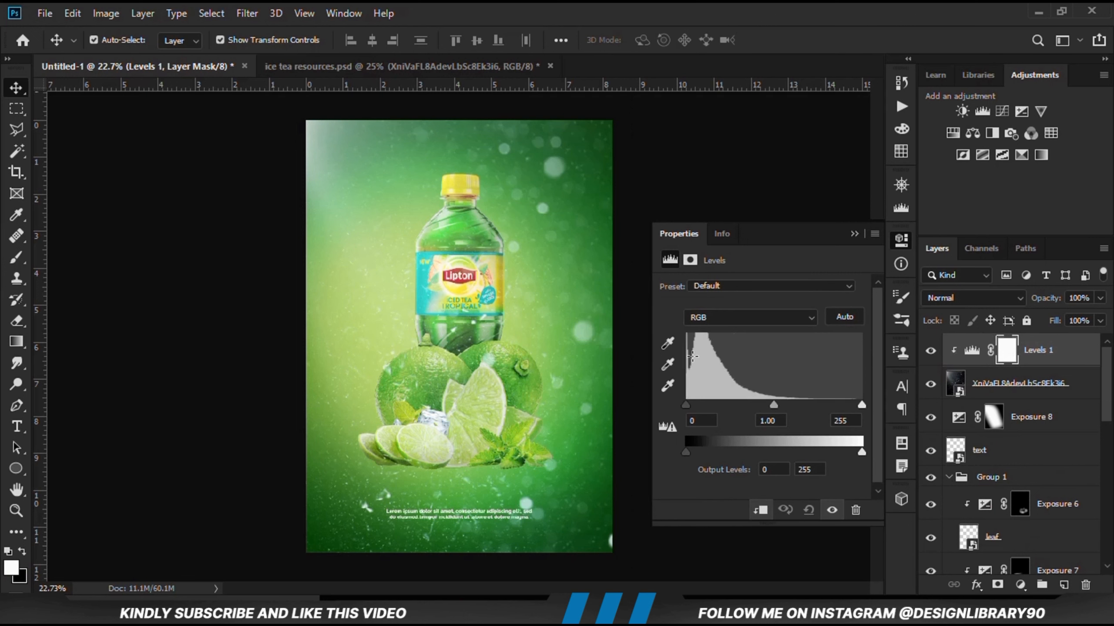
drag(690, 413, 728, 412)
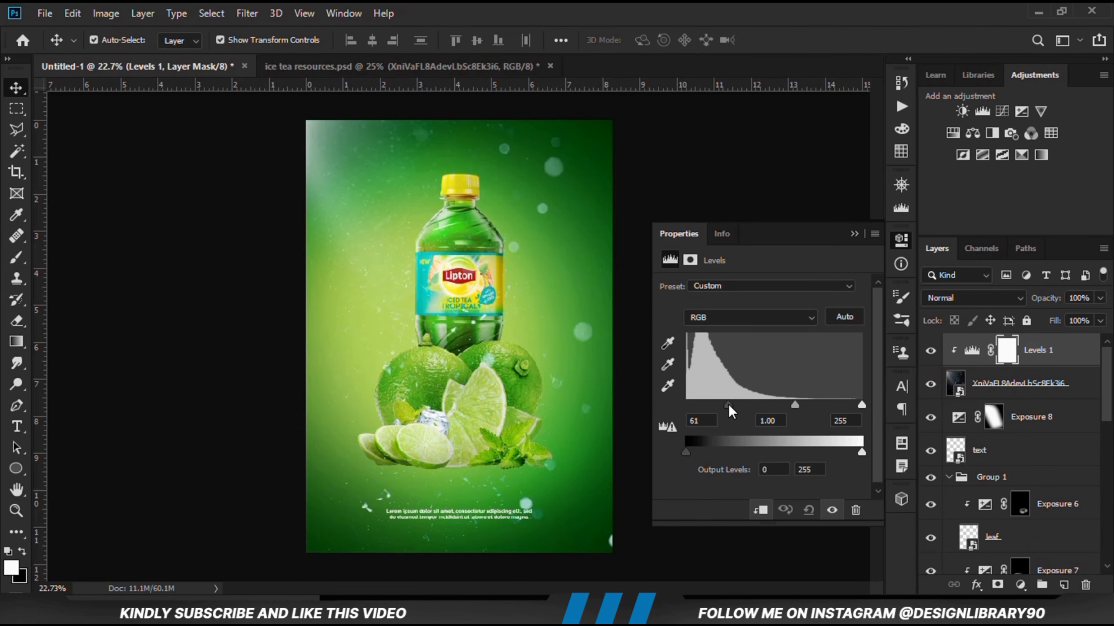
click(853, 234)
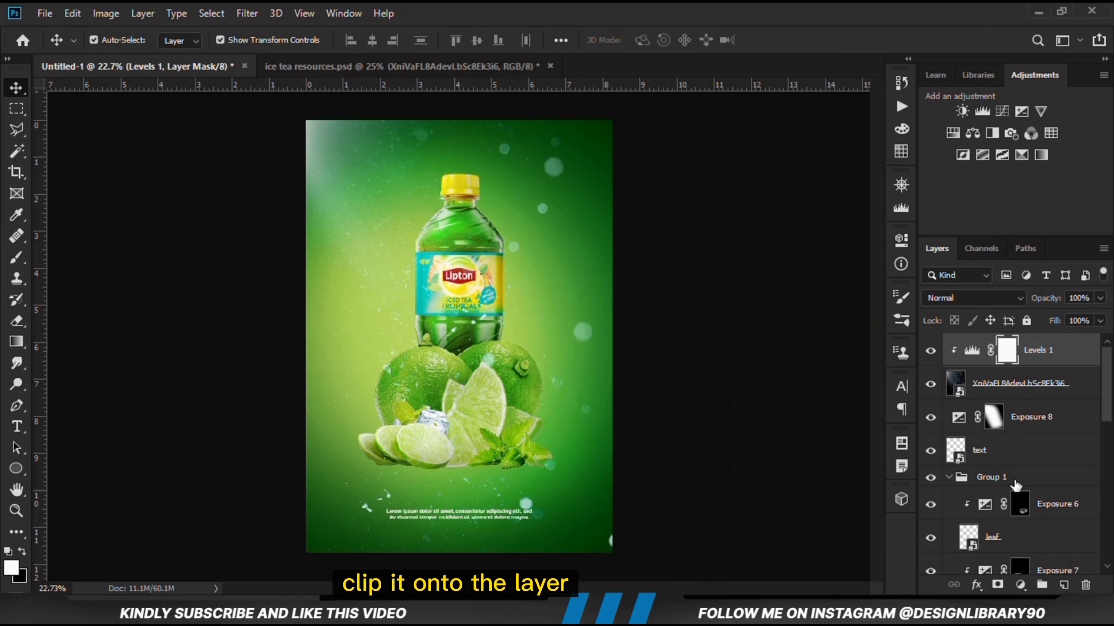
Add a Hue/Saturation adjustment clipped to the dust image, with Colorize enabled and a hue of 131.
click(1021, 584)
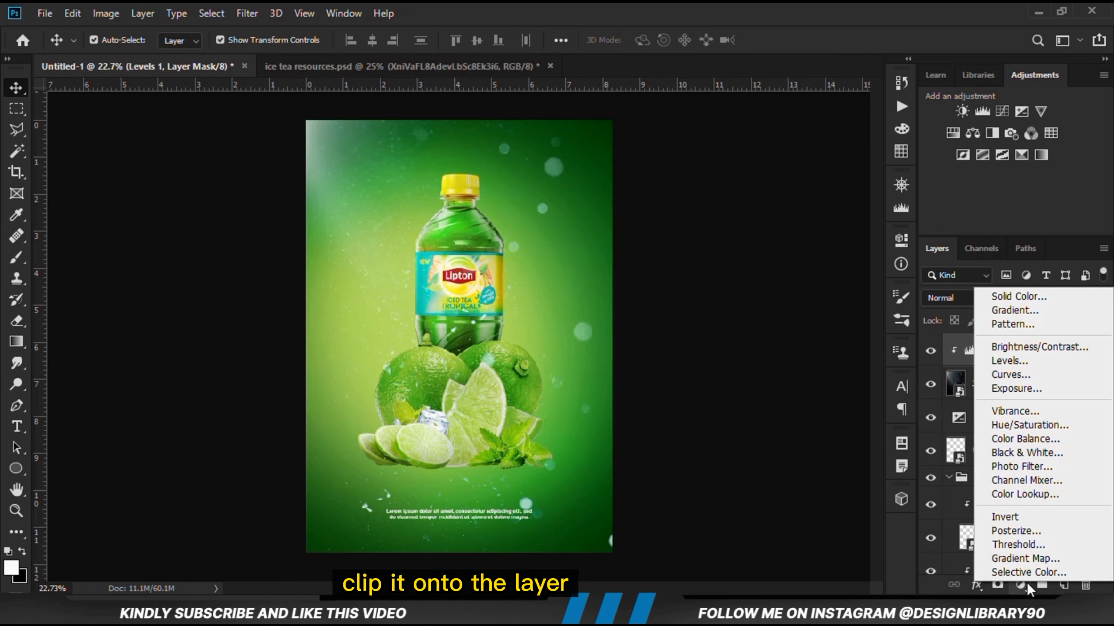
click(1022, 423)
click(763, 508)
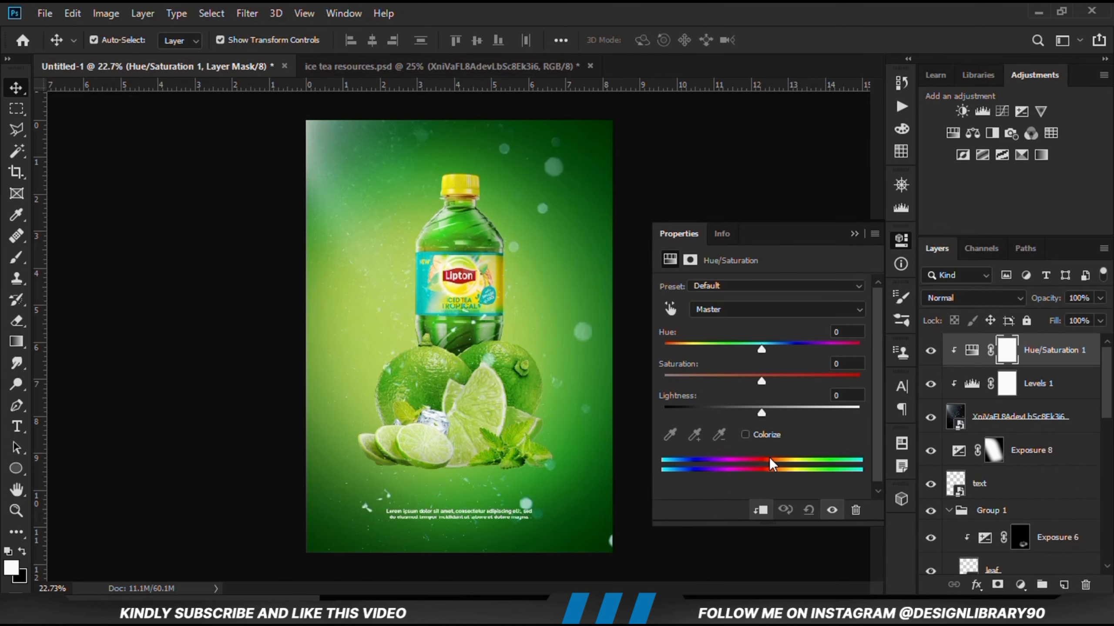
click(745, 435)
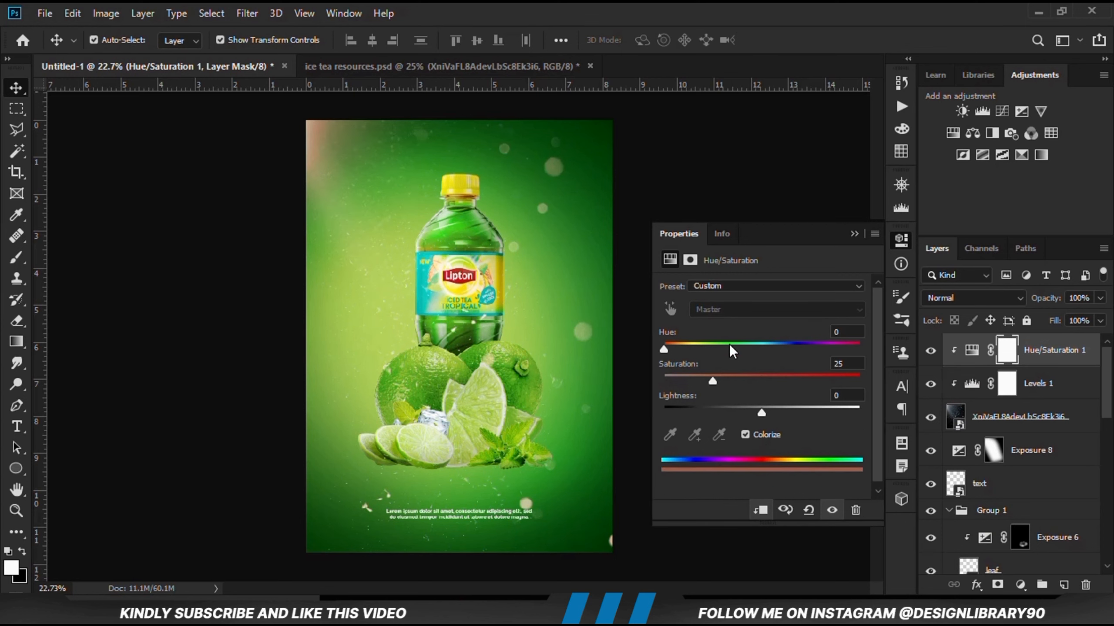
drag(729, 345, 736, 345)
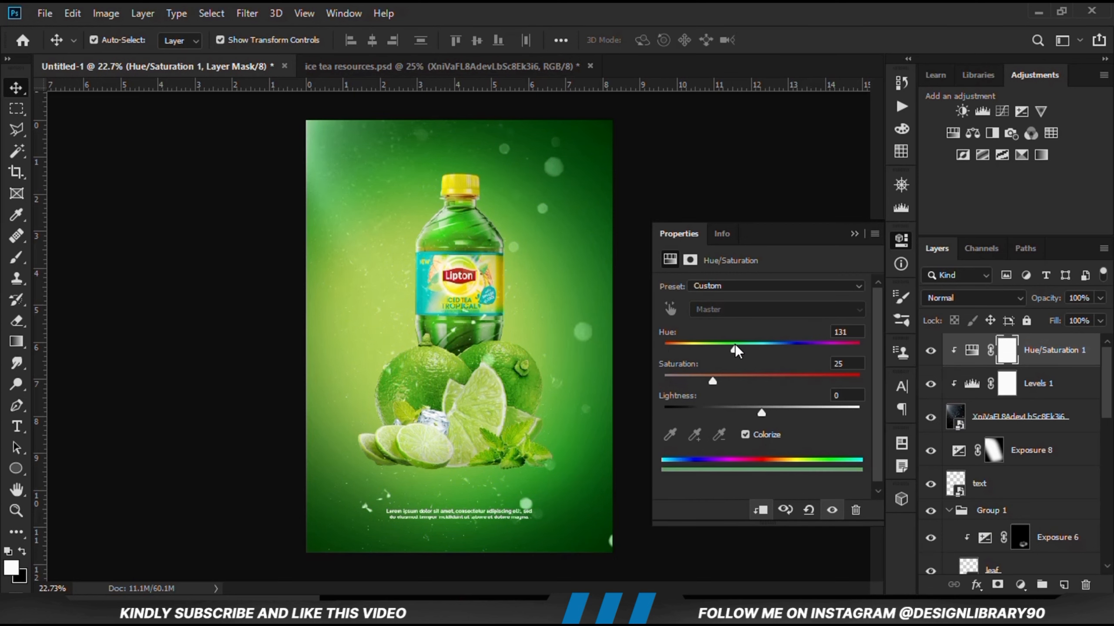
Set the Hue/Saturation adjustment's saturation to 65 and lightness to -26, and shift its hue slightly toward yellow-green.
drag(742, 383, 772, 381)
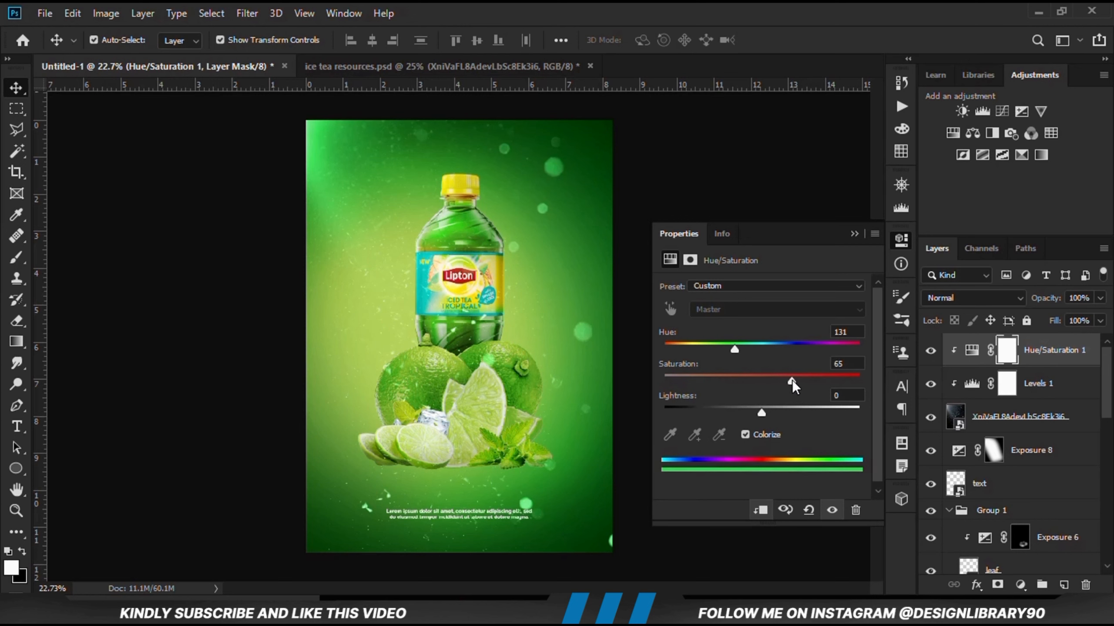
drag(762, 415, 736, 415)
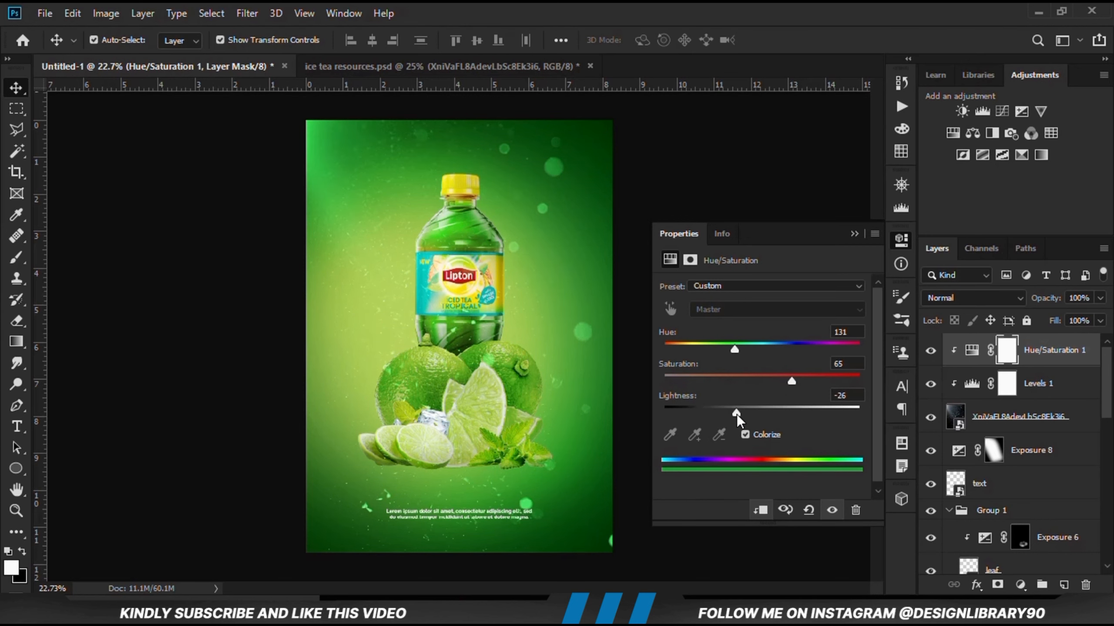
drag(734, 349, 727, 349)
mouse_move(728, 348)
mouse_down()
mouse_move(746, 348)
mouse_move(724, 351)
mouse_up()
click(855, 234)
Compare the poster with and without the dust image, and hide the image behind an inverted black layer mask.
click(930, 384)
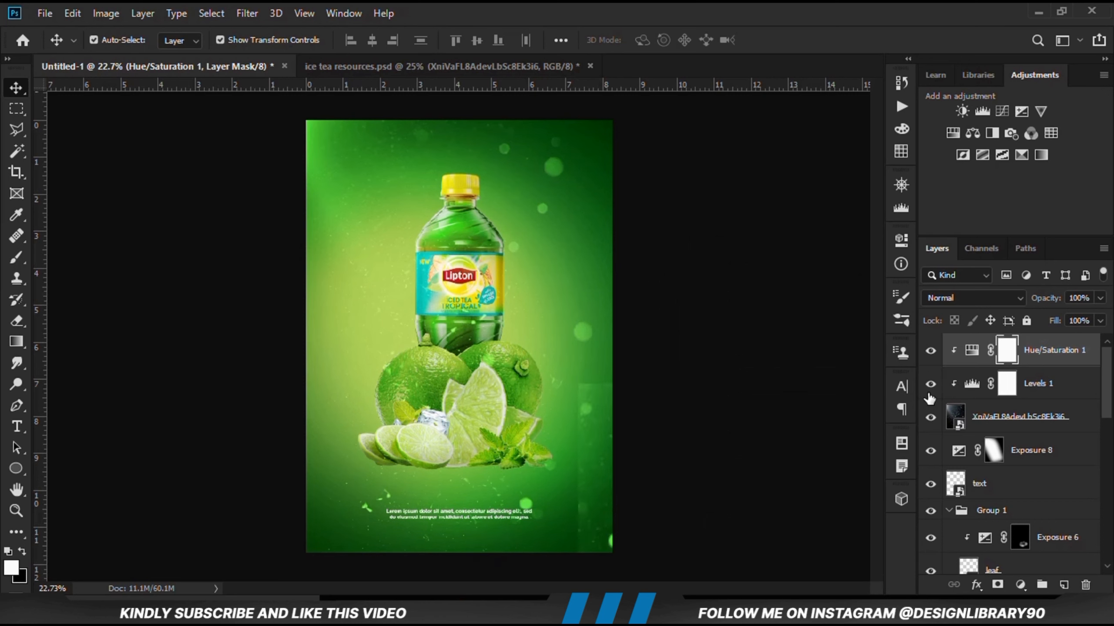
click(999, 429)
click(930, 418)
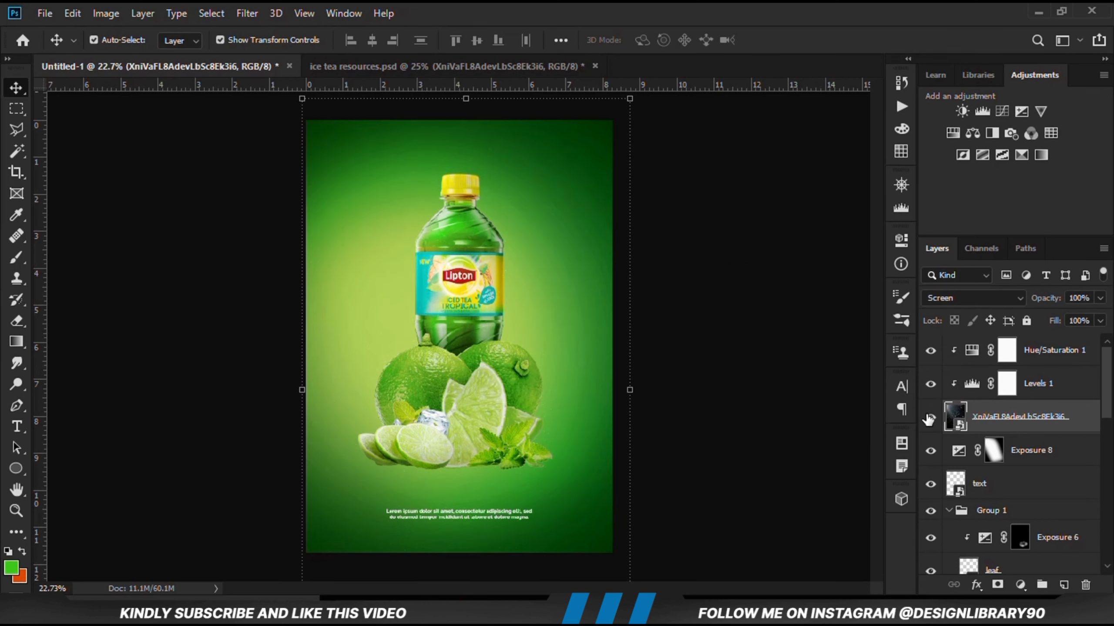
click(930, 418)
click(997, 586)
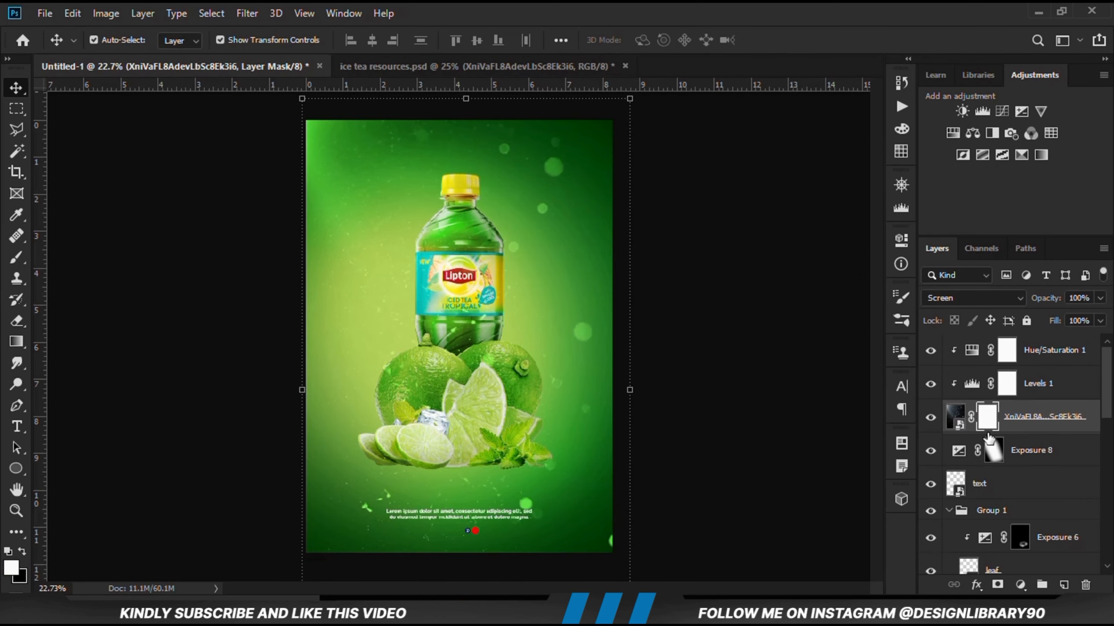
key(ctrl+i)
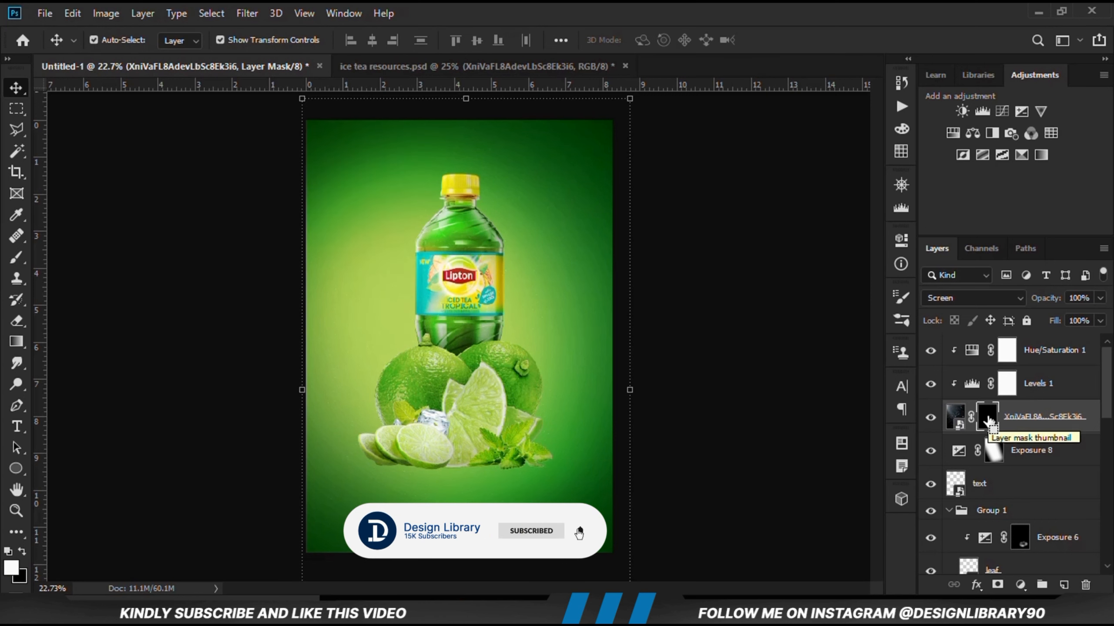
Reveal the dust along the poster's left side by painting white on its layer mask with an 1800 px soft brush at 22% opacity.
right_click(17, 258)
click(79, 258)
click(375, 40)
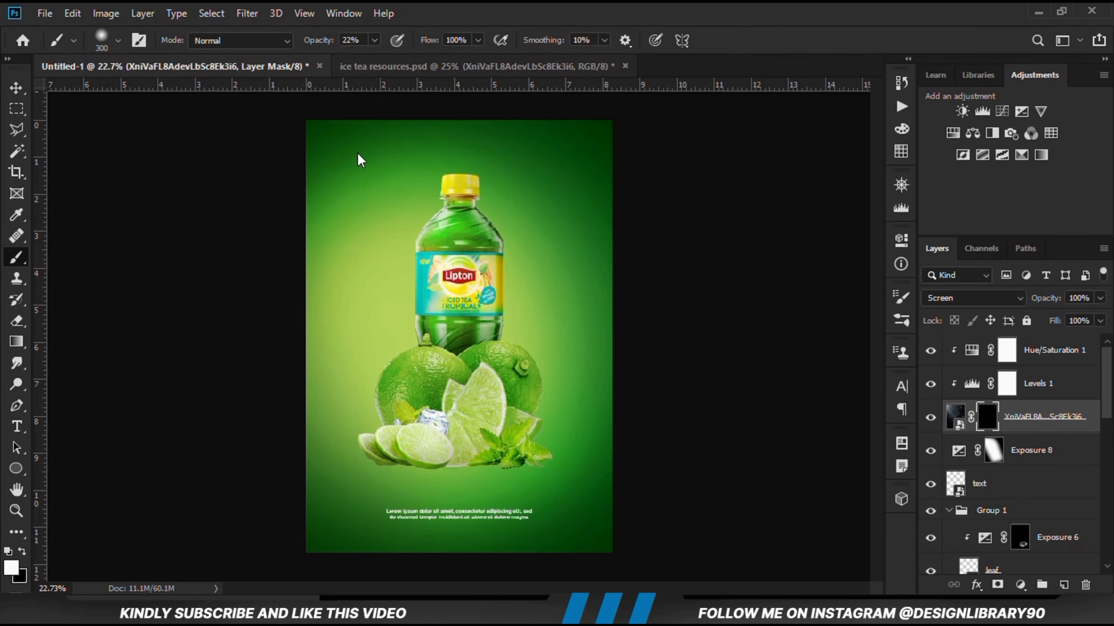
click(11, 568)
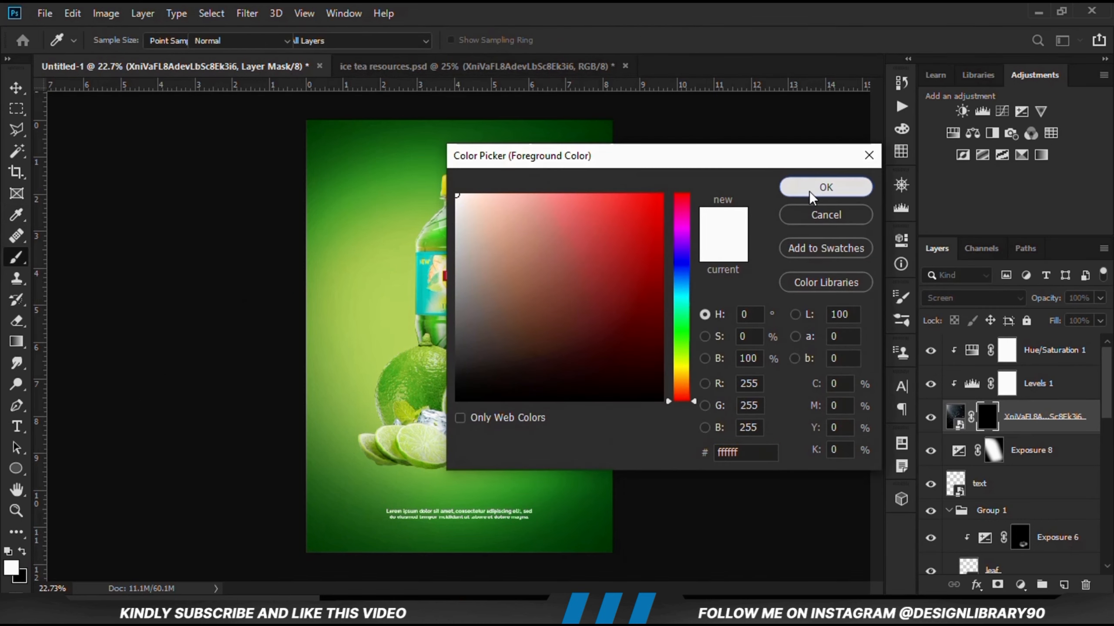
click(824, 188)
key(bracketright)
key(bracketright)
key(bracketright)
key(bracketright)
key(bracketright)
key(bracketright)
key(bracketright)
key(bracketright)
key(bracketright)
key(bracketright)
key(bracketright)
key(bracketright)
key(bracketright)
key(bracketright)
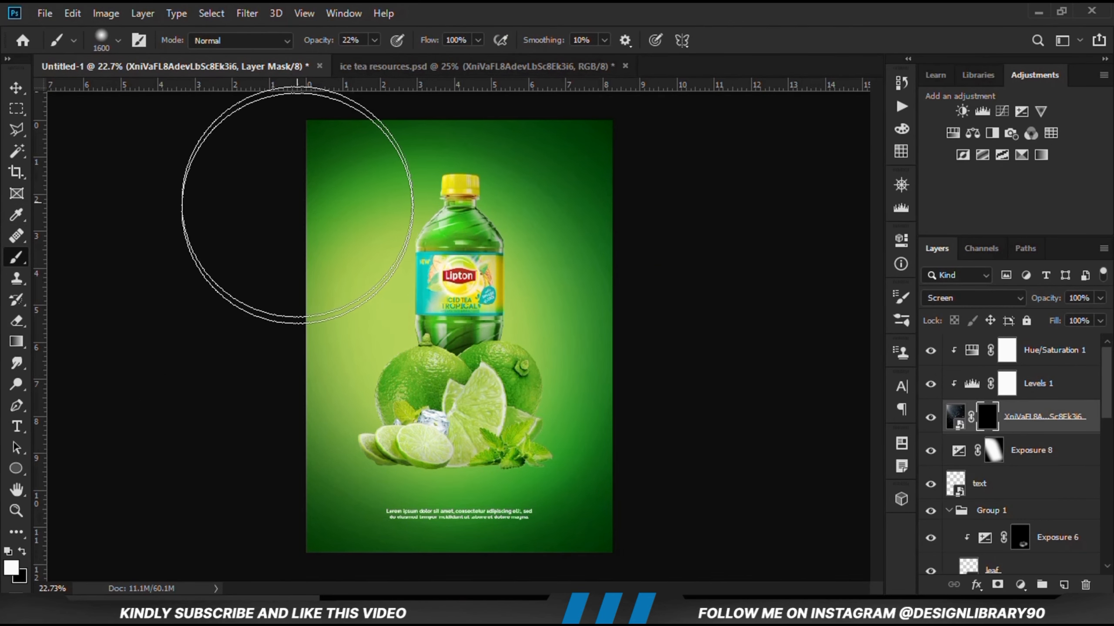
scroll(309, 263, down, 2)
key(bracketright)
click(317, 182)
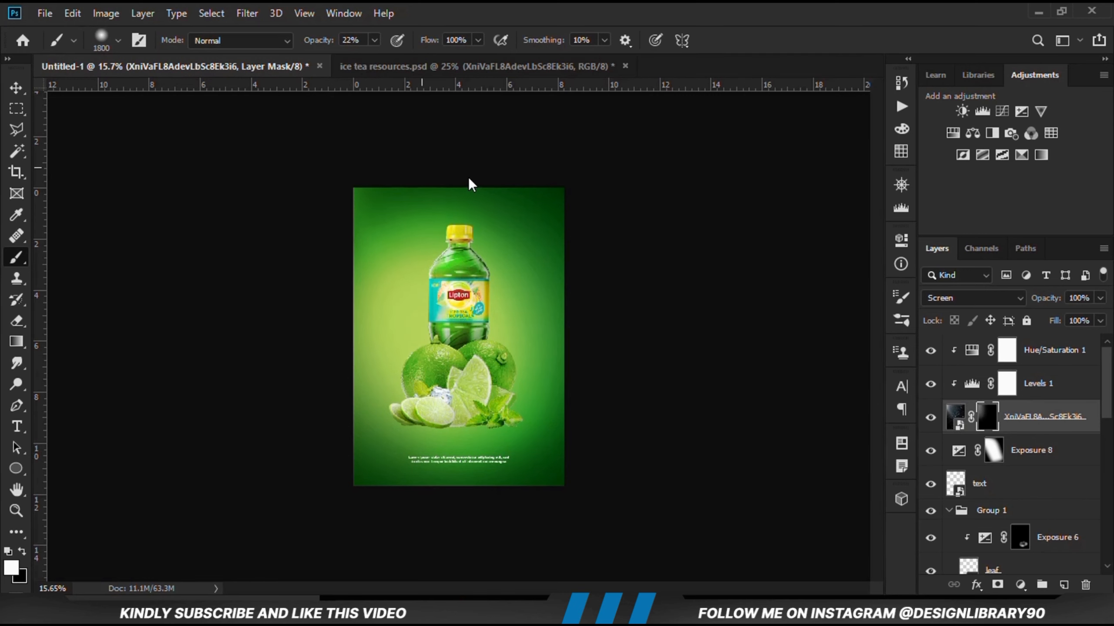
key(ctrl+plus)
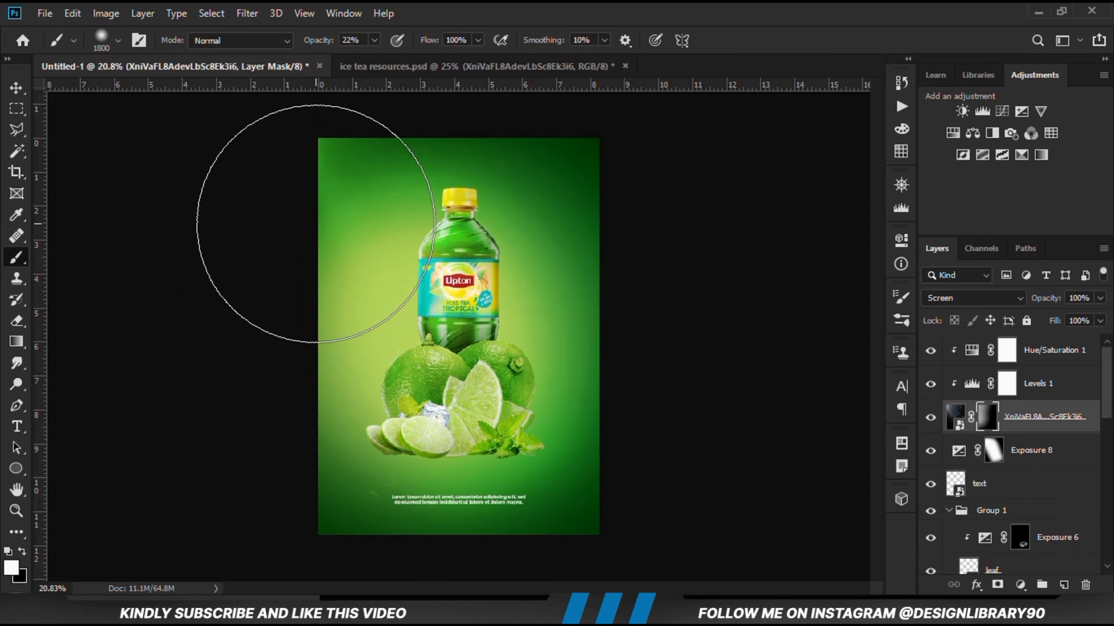
key(bracketleft)
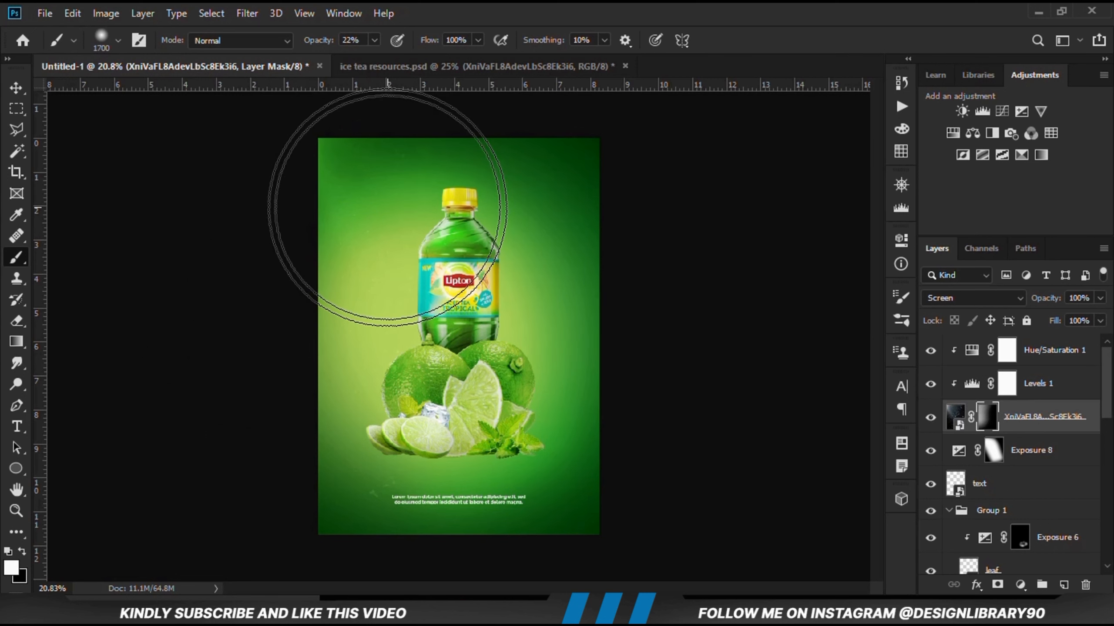
Identify the lipton bottle layer by toggling its visibility, and add a new empty layer between it and Color Fill 3.
right_click(14, 93)
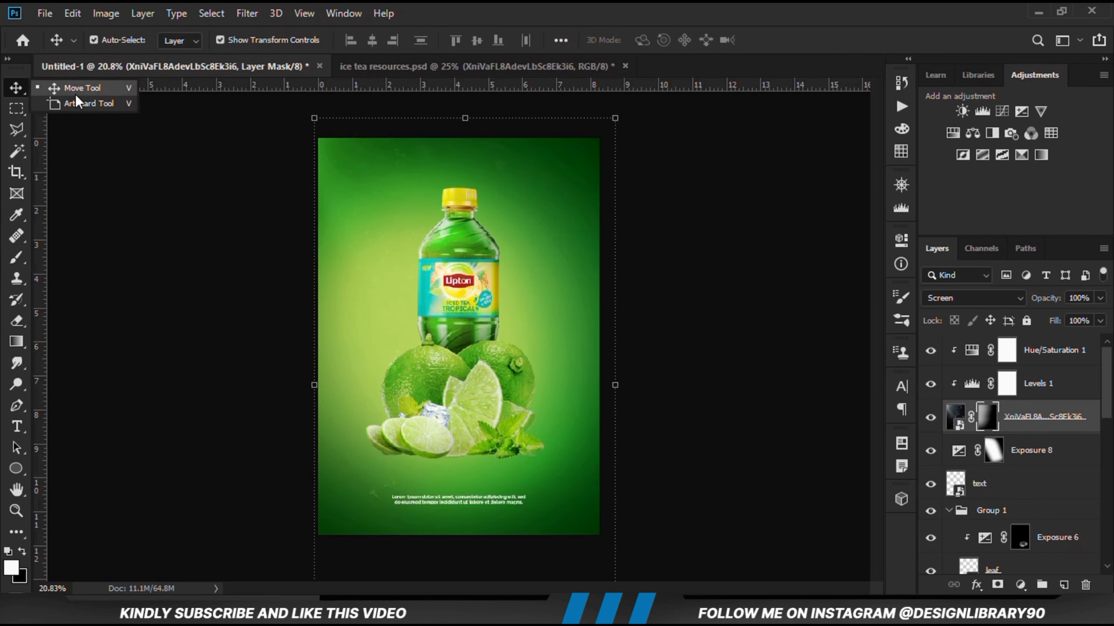
click(76, 99)
click(143, 320)
scroll(379, 427, up, 6)
click(381, 468)
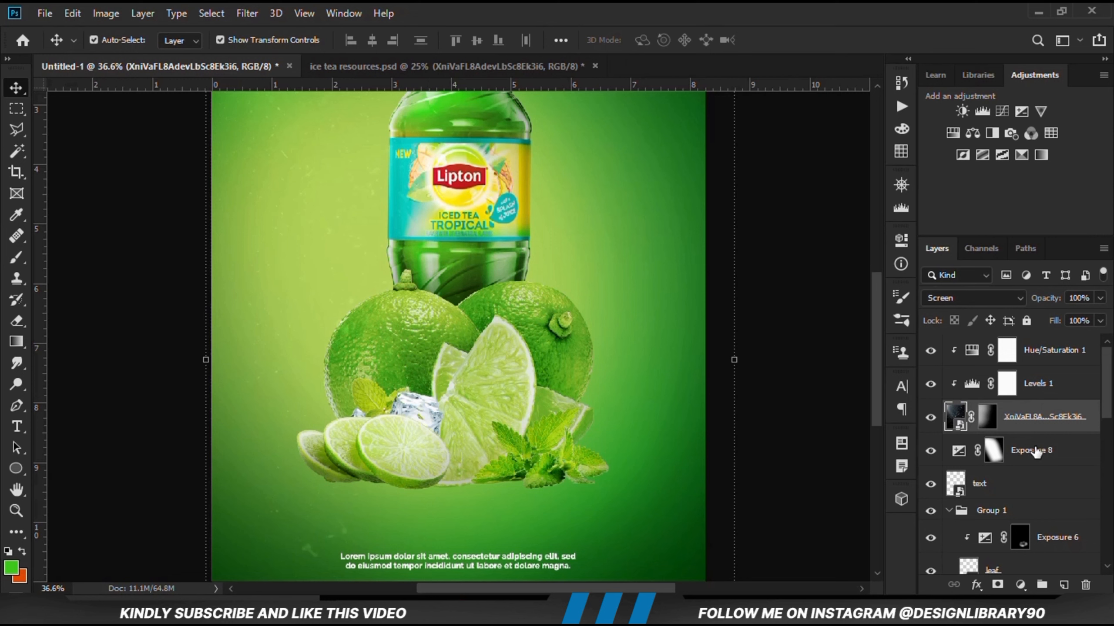
scroll(1036, 452, down, 8)
click(1032, 430)
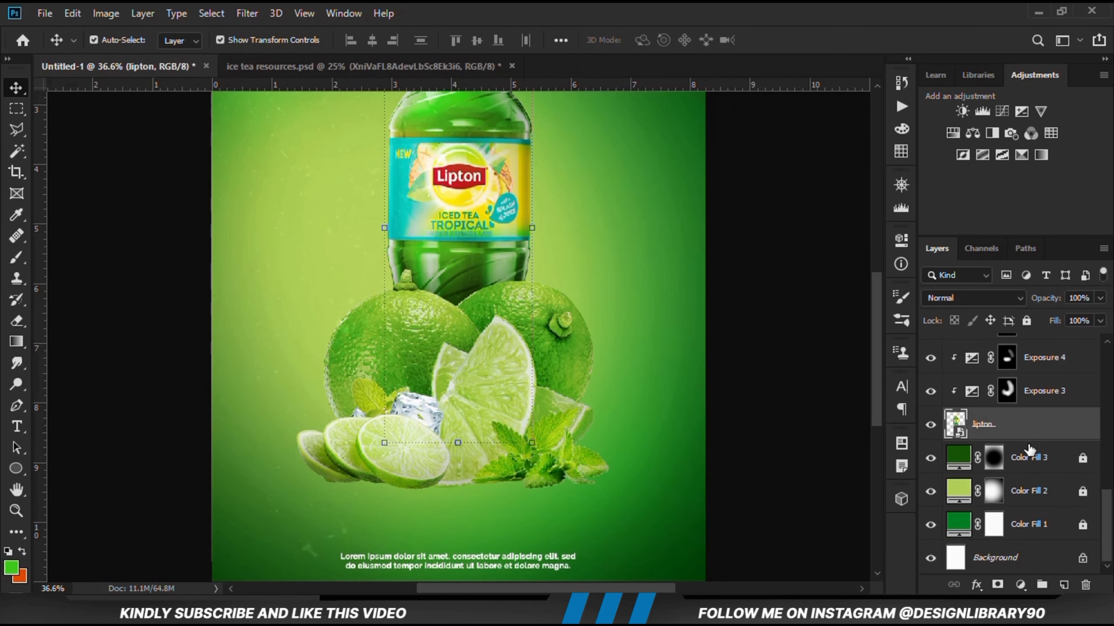
click(930, 424)
click(929, 424)
click(1042, 458)
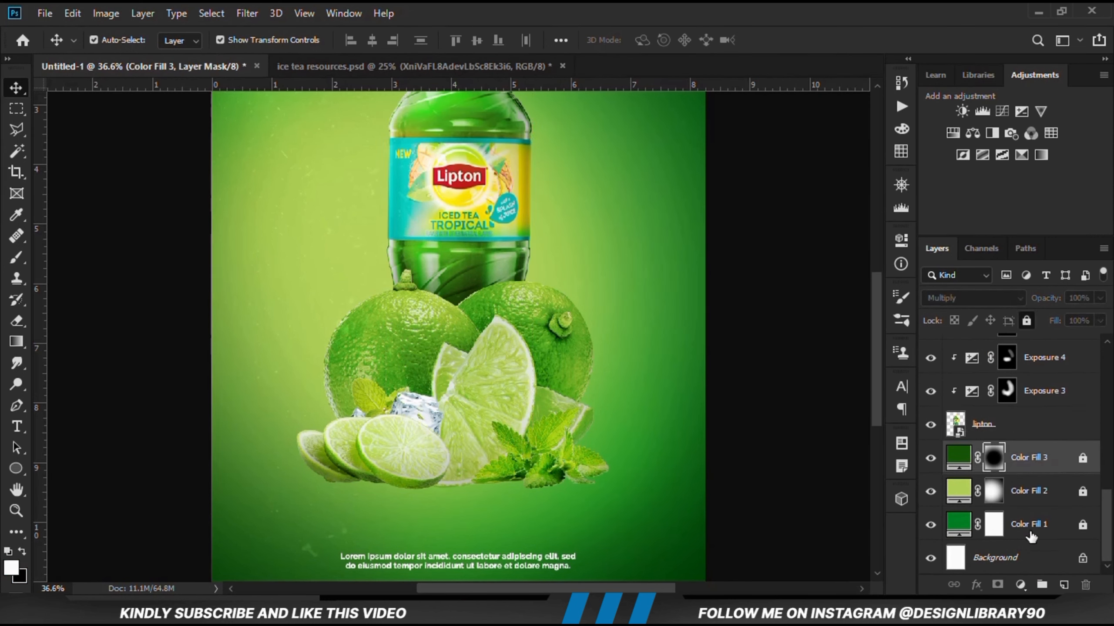
click(1064, 586)
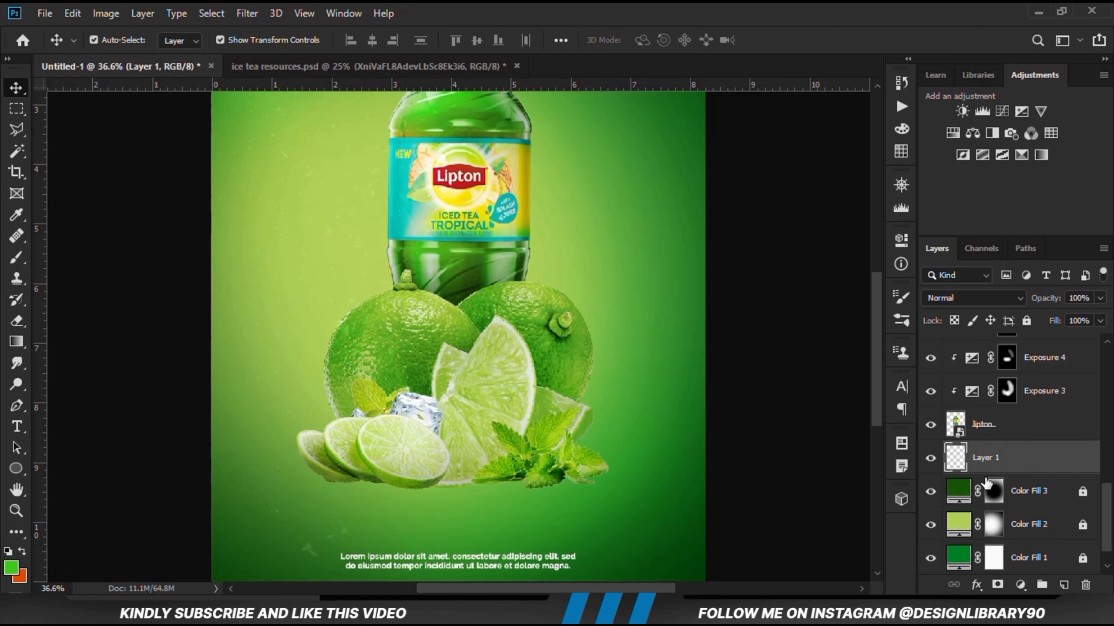
Set the brush size to 1400 px and flatten its tip to 12% roundness.
click(16, 258)
click(84, 256)
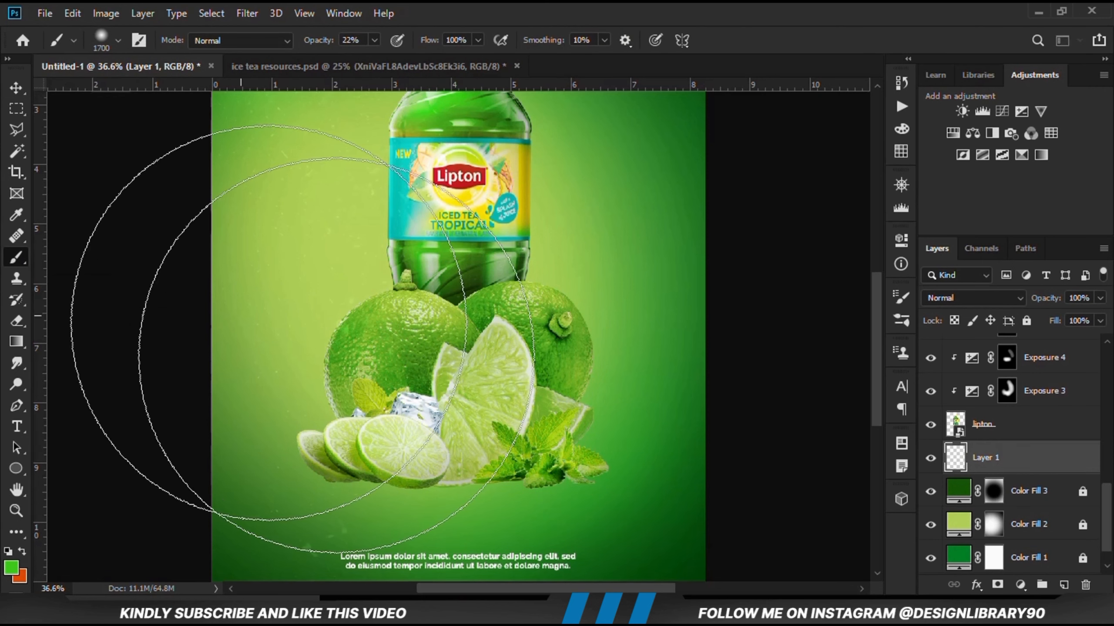
key(bracketleft)
key(bracketleft)
key(bracketleft)
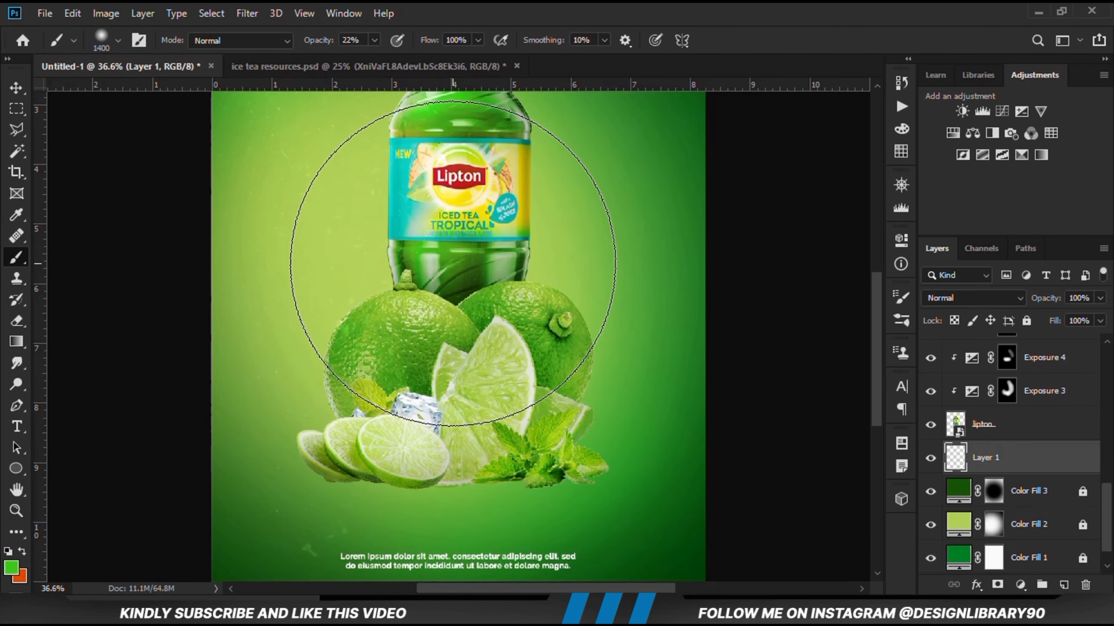
click(902, 299)
drag(844, 363, 814, 357)
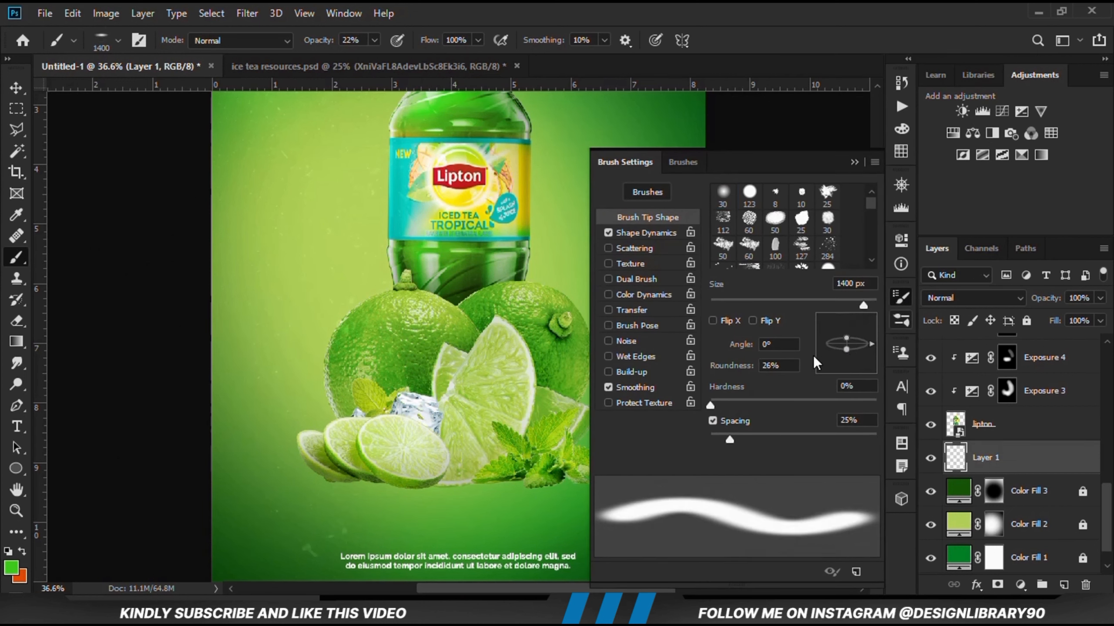
text(12)
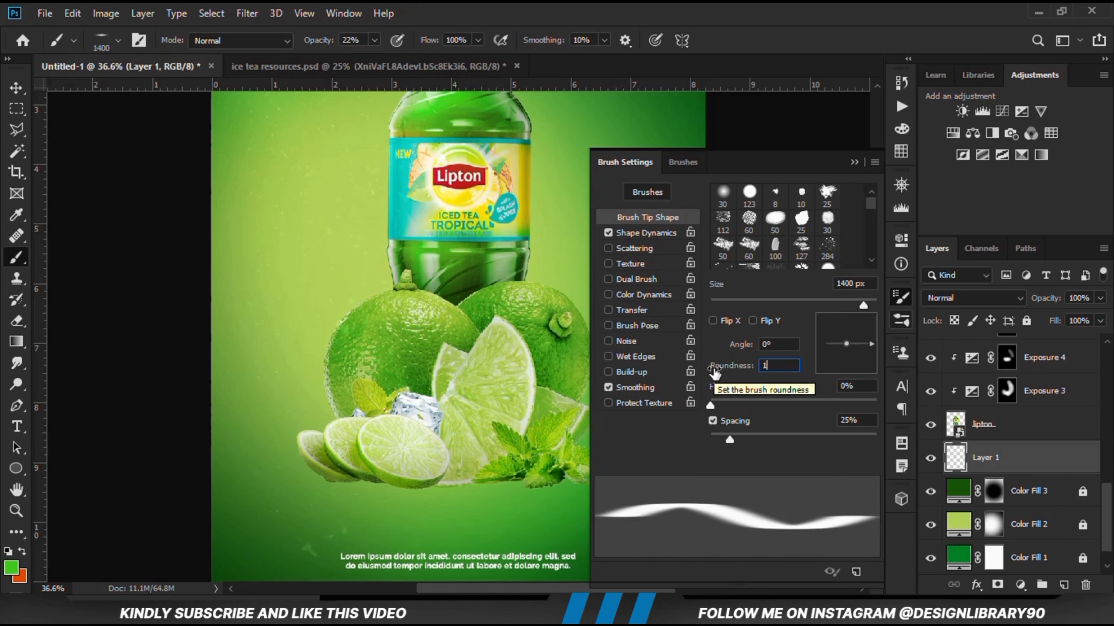
click(854, 162)
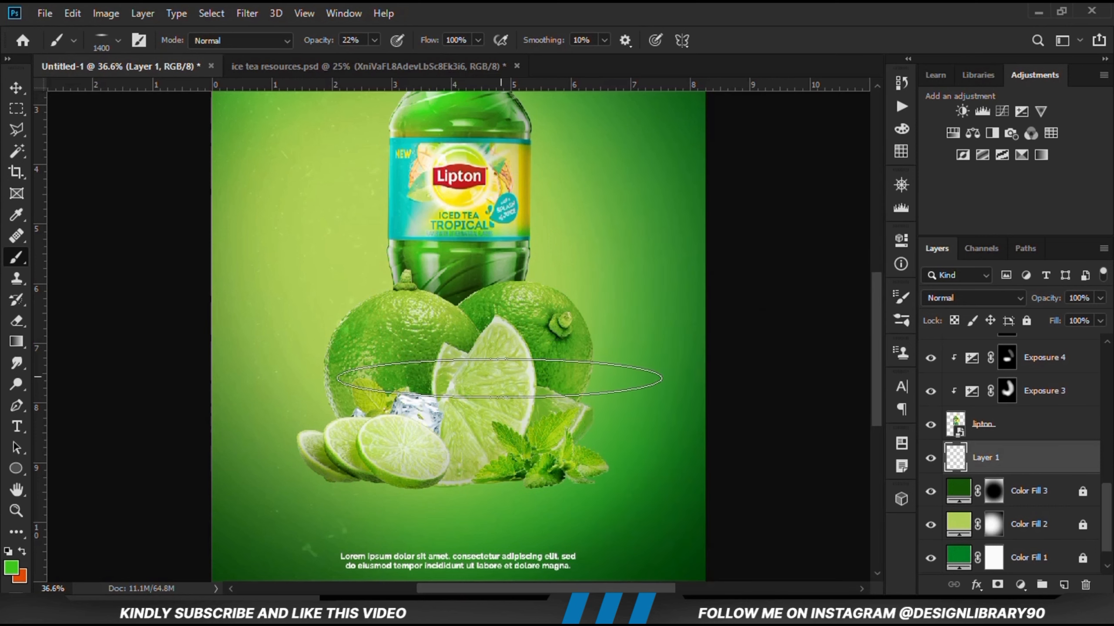
Flatten the brush tip to 7% roundness, with a black foreground color and 100% opacity.
scroll(360, 497, up, 2)
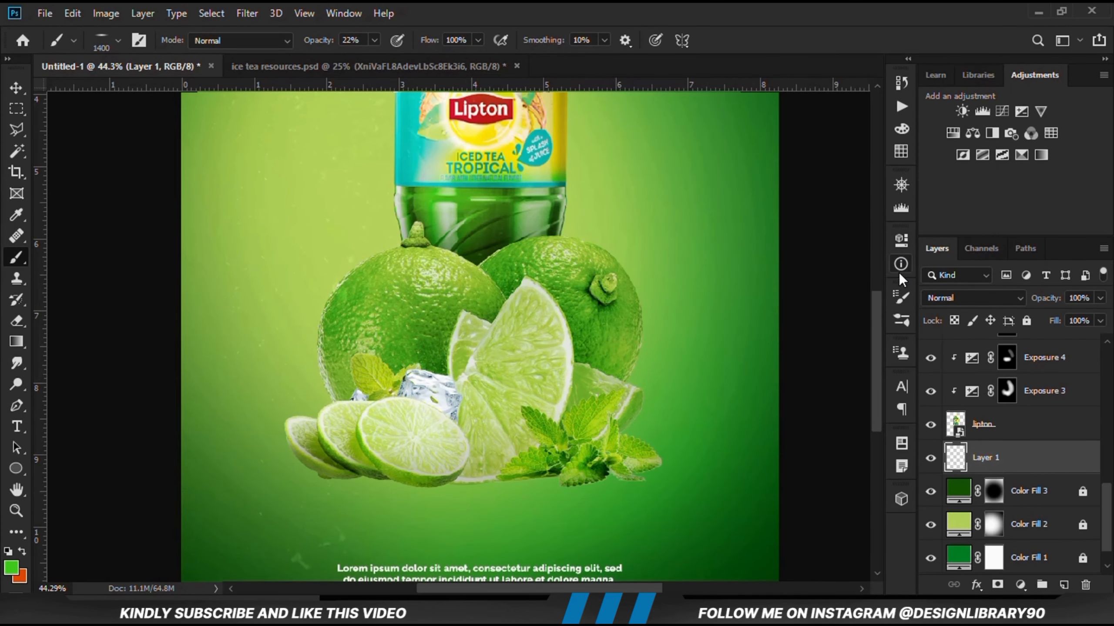
click(901, 297)
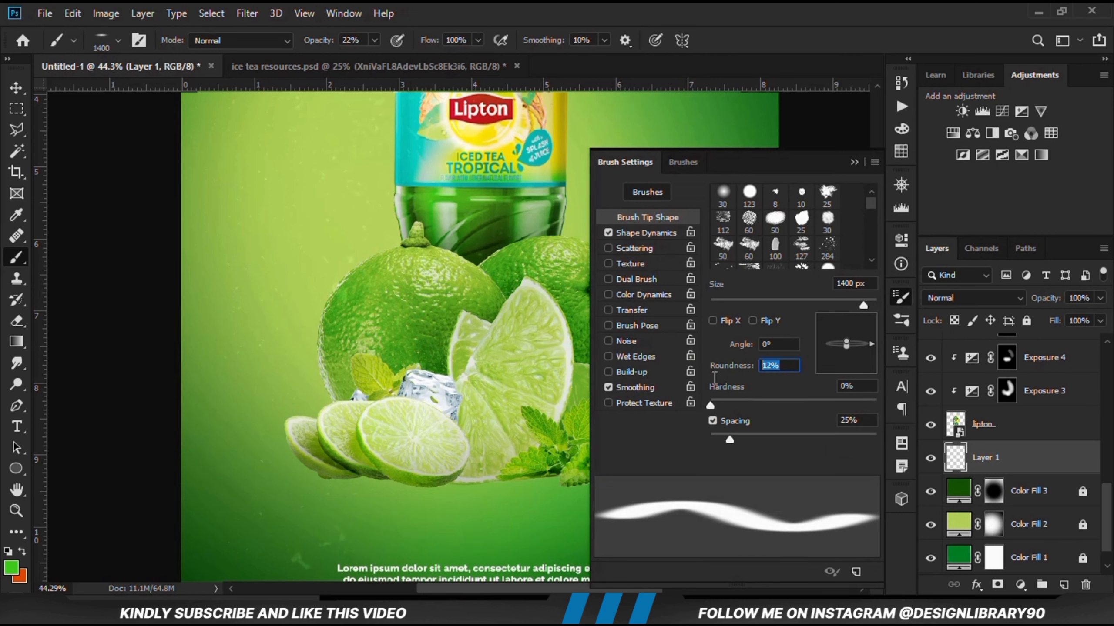
text(7)
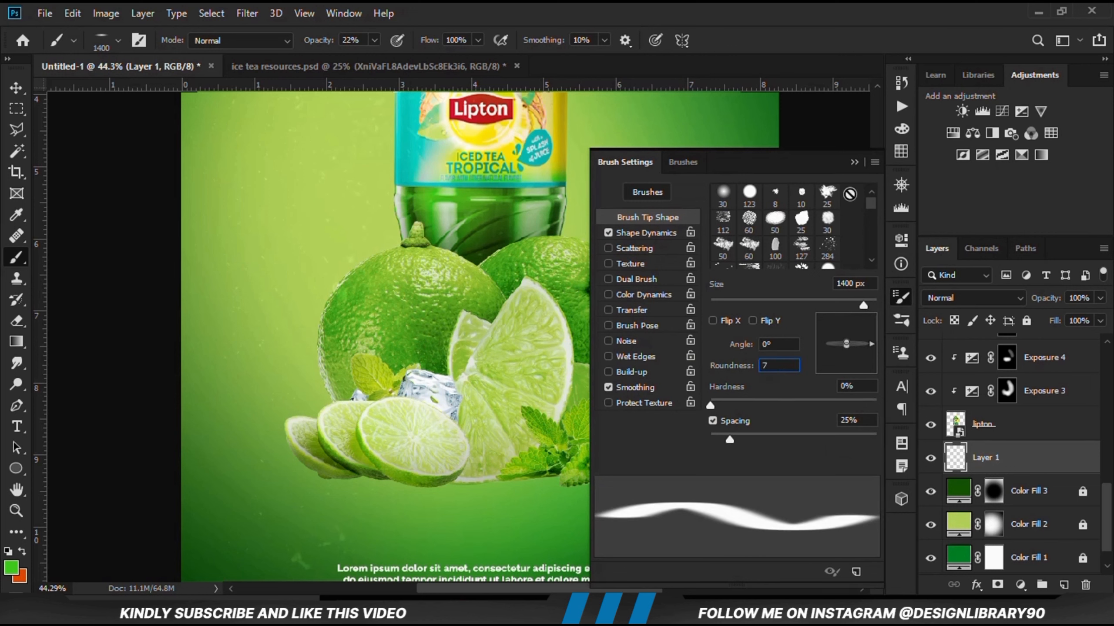
click(852, 156)
click(10, 551)
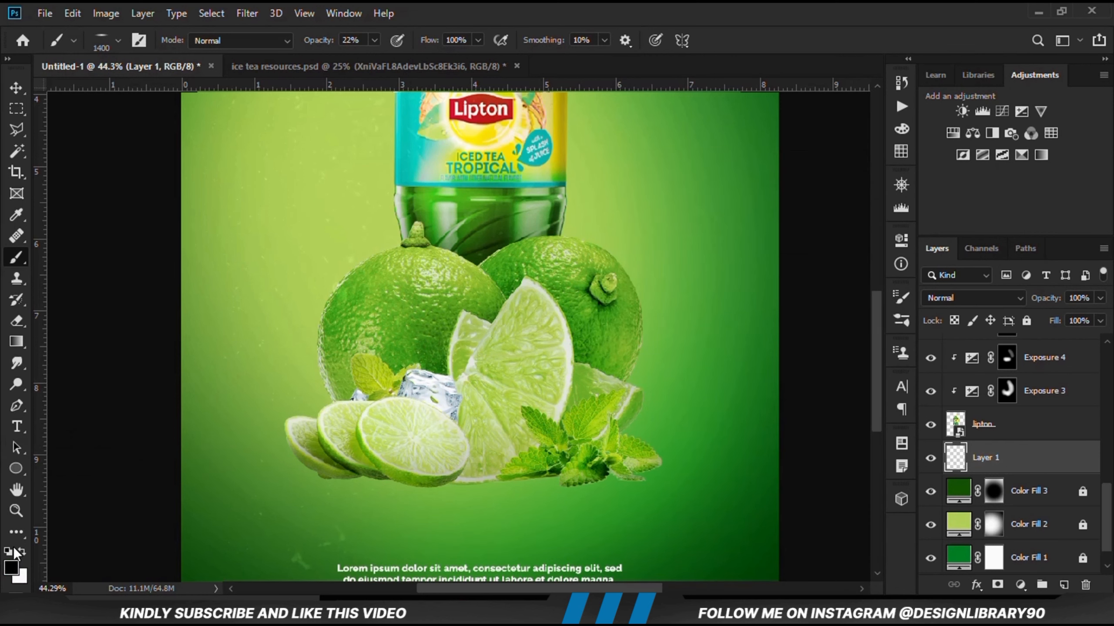
click(11, 569)
key(Return)
key(0)
Paint thin black contact shadows beneath the small lime slices with the flattened brush at 250 px.
scroll(358, 493, up, 3)
key(bracketleft)
key(bracketleft)
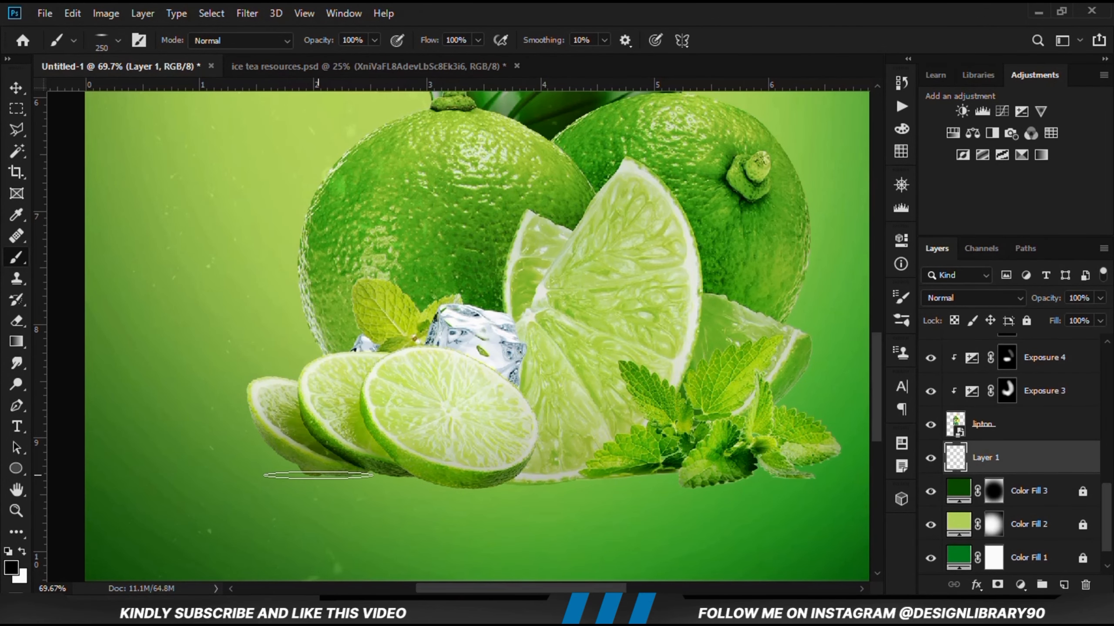
drag(319, 474, 302, 475)
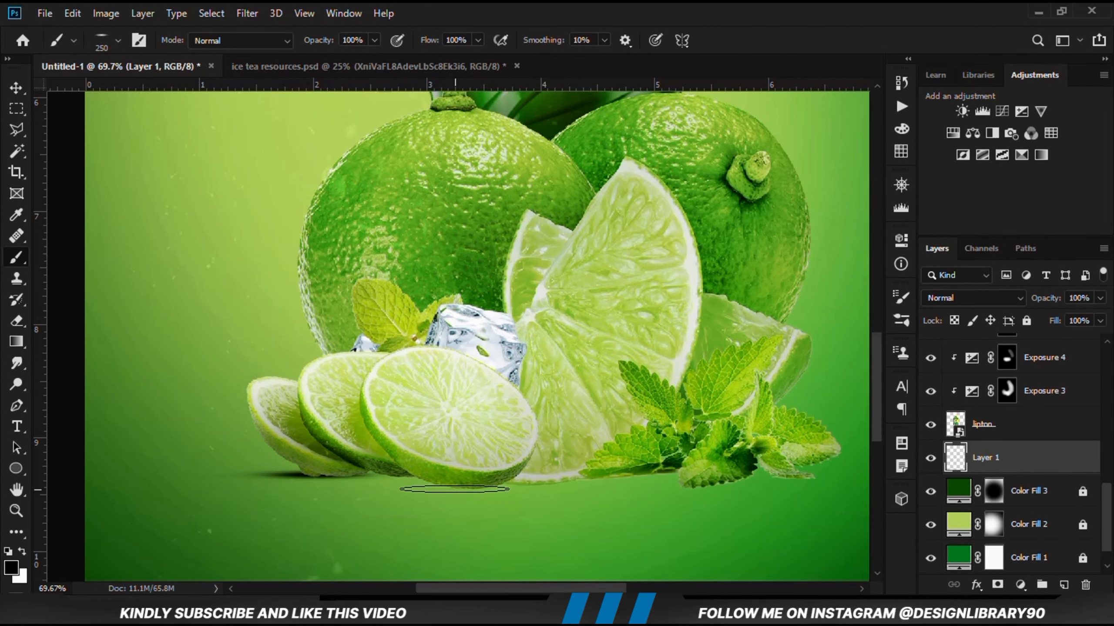
drag(453, 492, 432, 490)
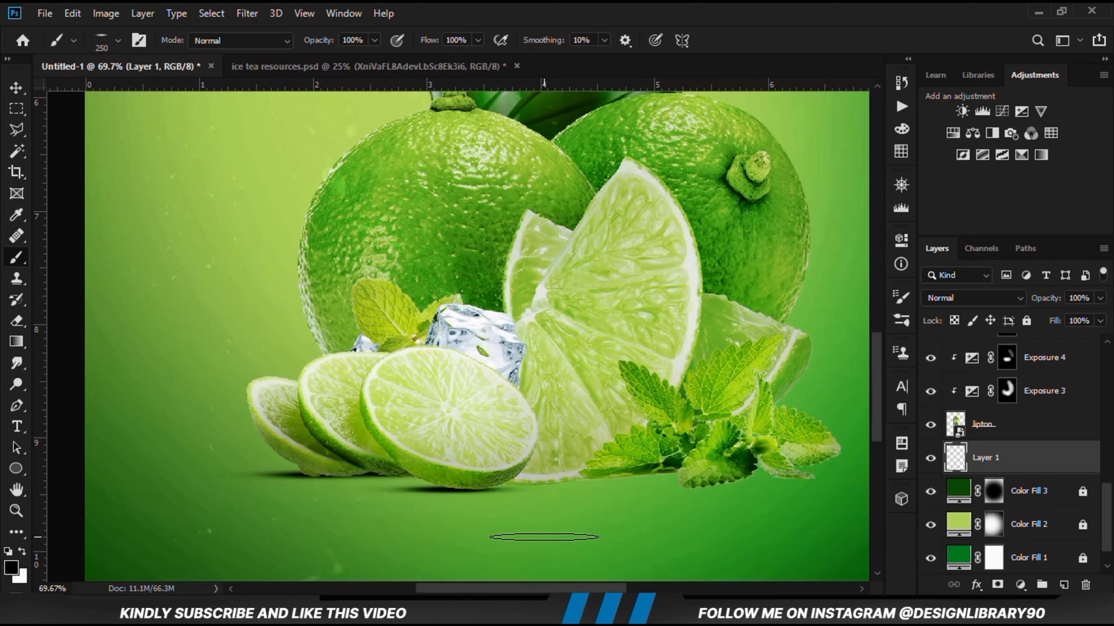
Add another new layer and paint a wider black shadow beneath the limes with the flattened brush at 500 px.
click(1063, 584)
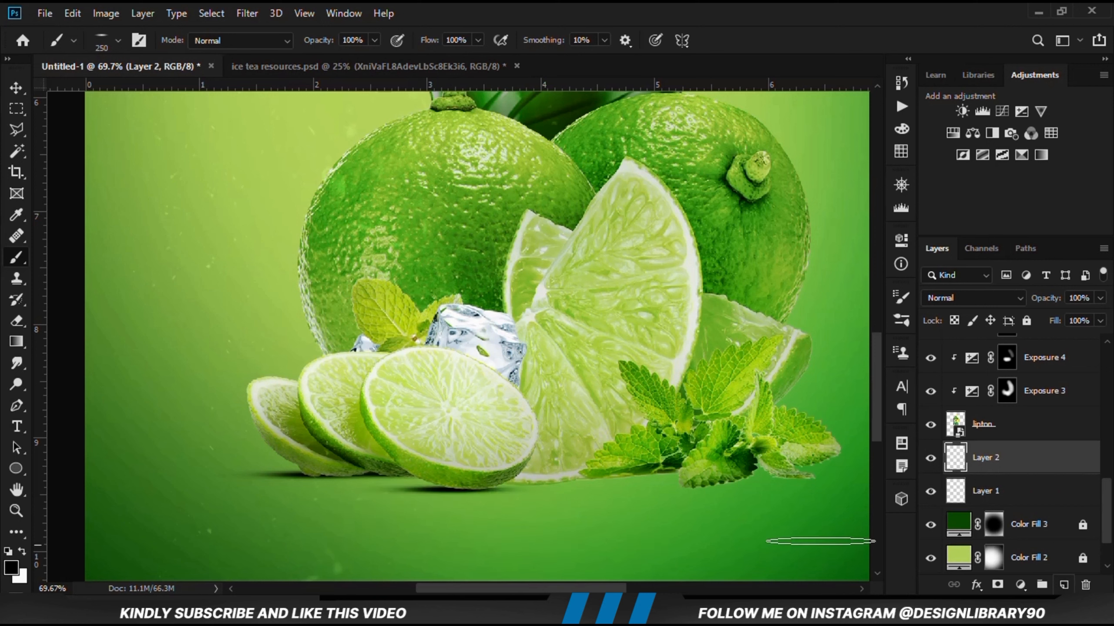
key(bracketright)
key(bracketright)
key(bracketright)
key(bracketright)
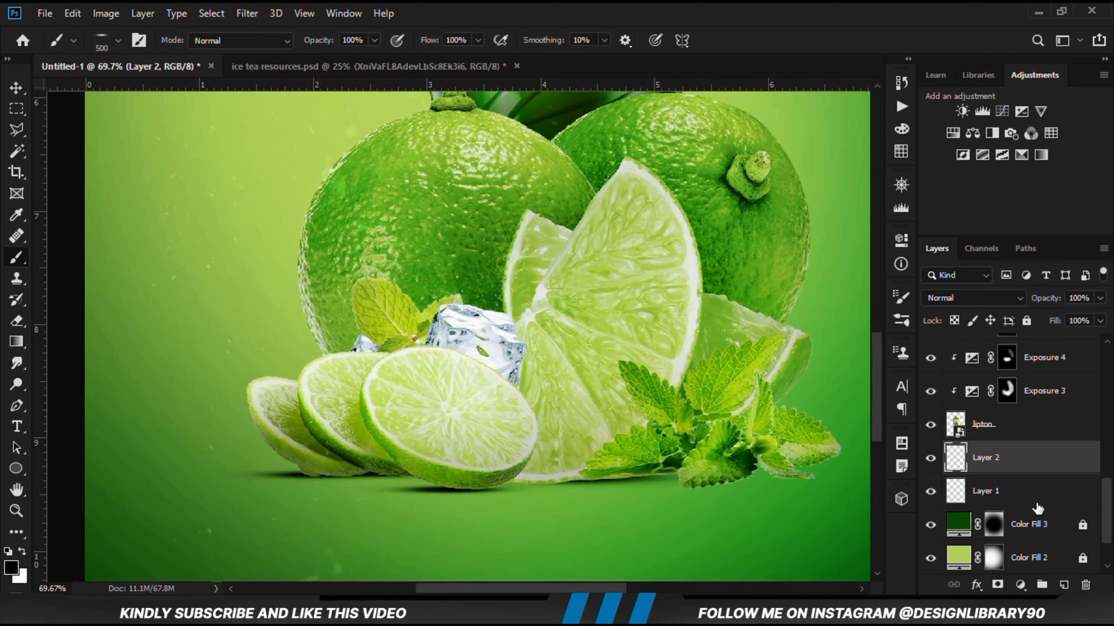
Add a third shadow layer and paint small black shadows beneath the mint leaves with the flattened brush at 175 and 150 px.
click(1065, 585)
key(bracketleft)
key(bracketleft)
key(bracketleft)
key(bracketleft)
key(bracketleft)
key(bracketleft)
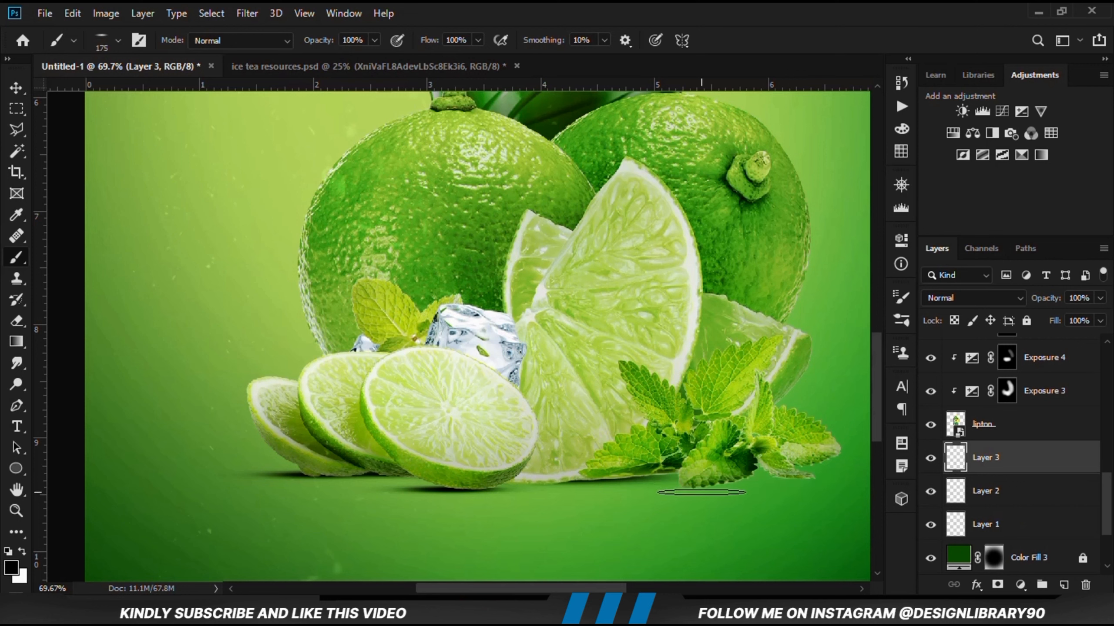
click(709, 488)
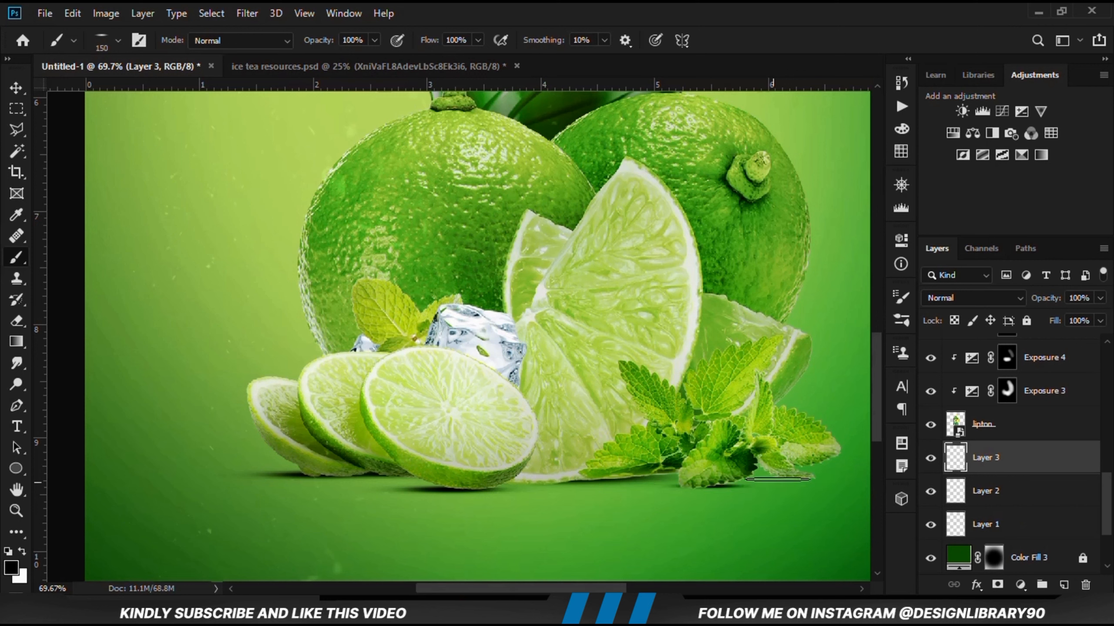
scroll(434, 484, down, 1)
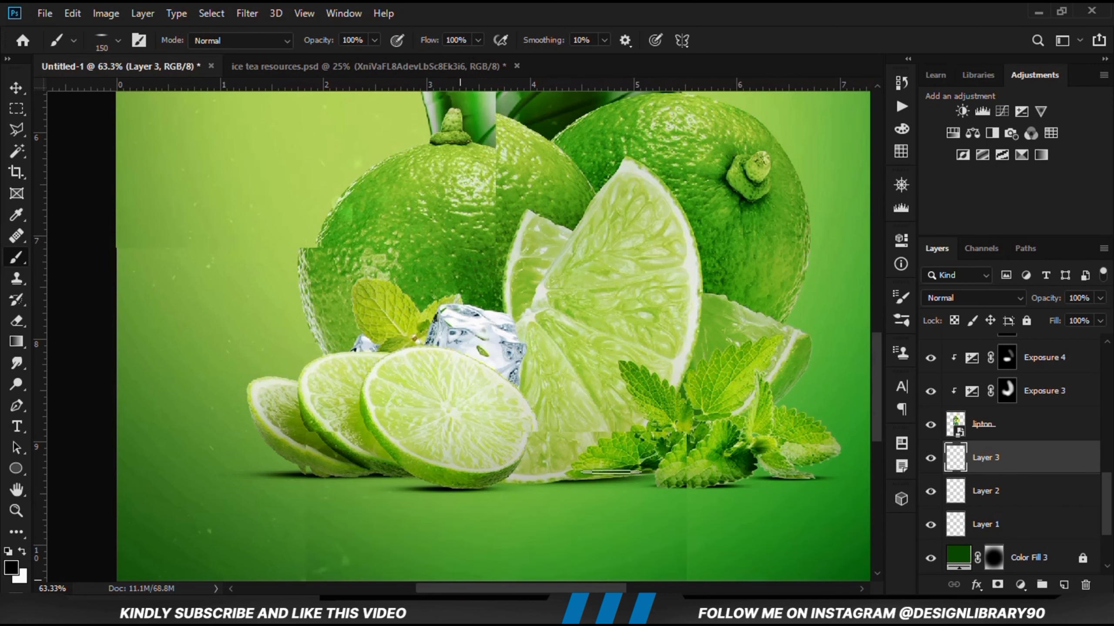
click(786, 466)
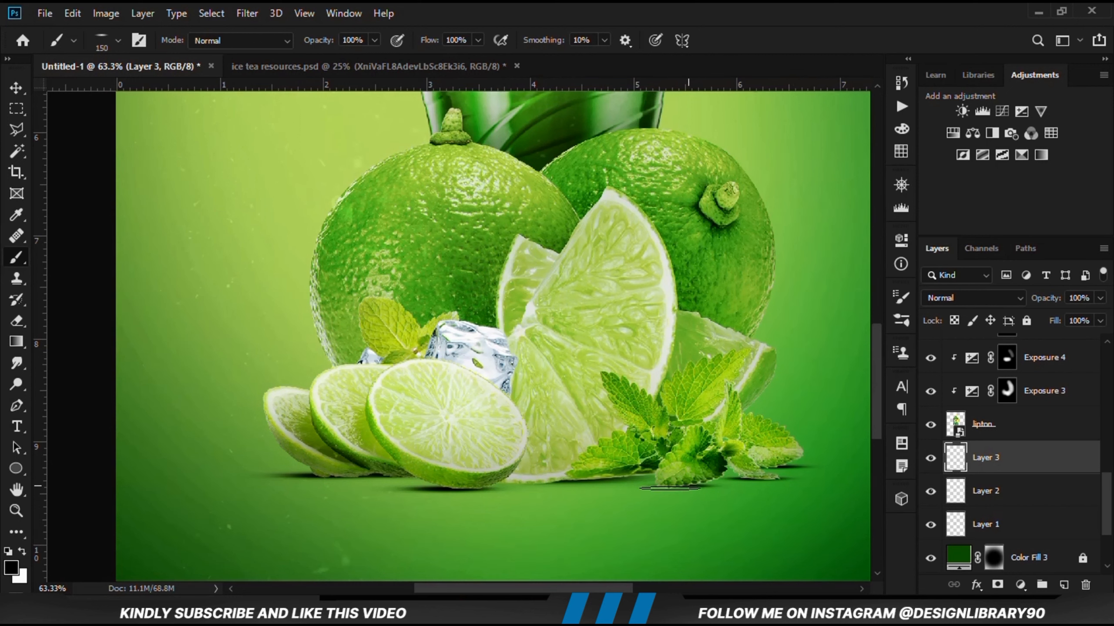
Paint a broad black shadow beneath the large lime wedge and mint with the flattened brush at 500 px.
key(bracketright)
key(bracketright)
key(bracketright)
key(bracketright)
key(bracketright)
key(bracketright)
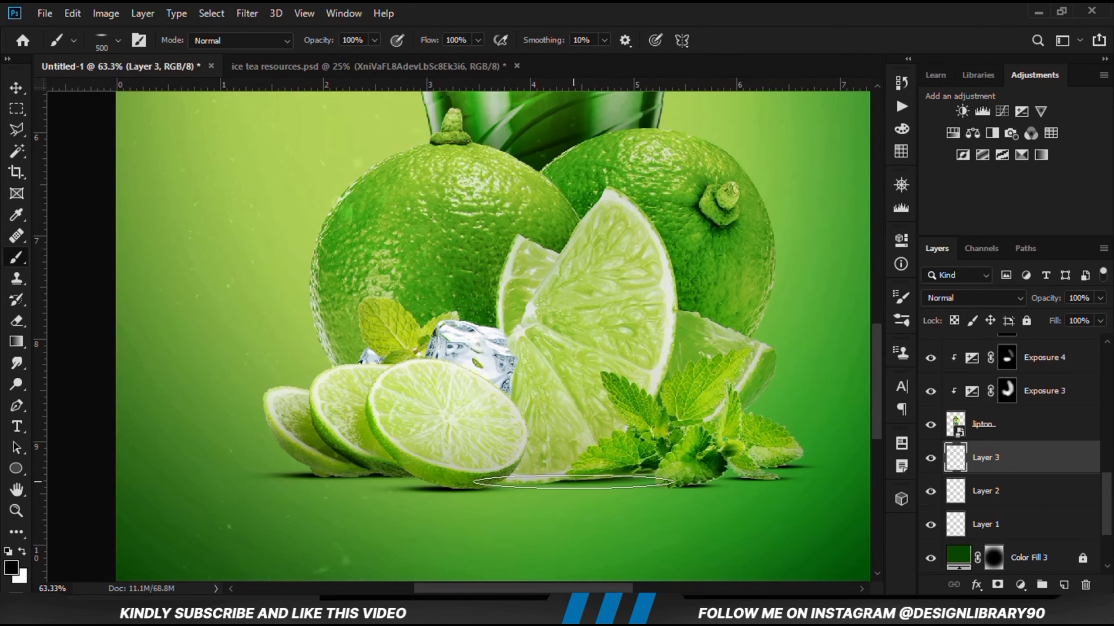
click(575, 482)
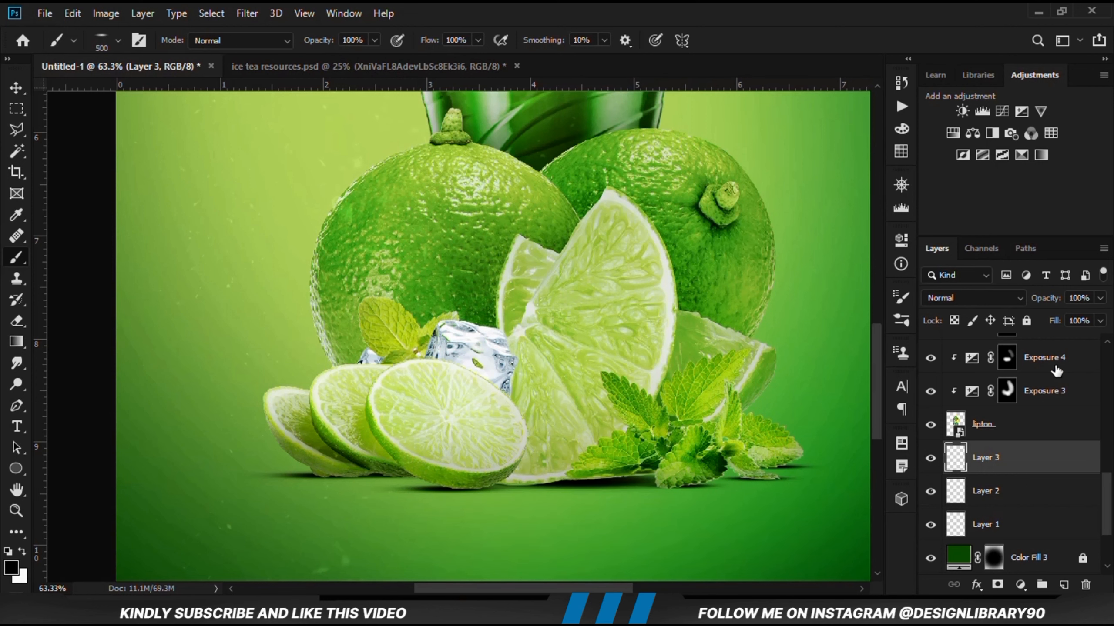
Lower the opacity of shadow Layer 3 to 68% and of shadow Layer 2 to about 24%.
drag(1100, 304, 1077, 321)
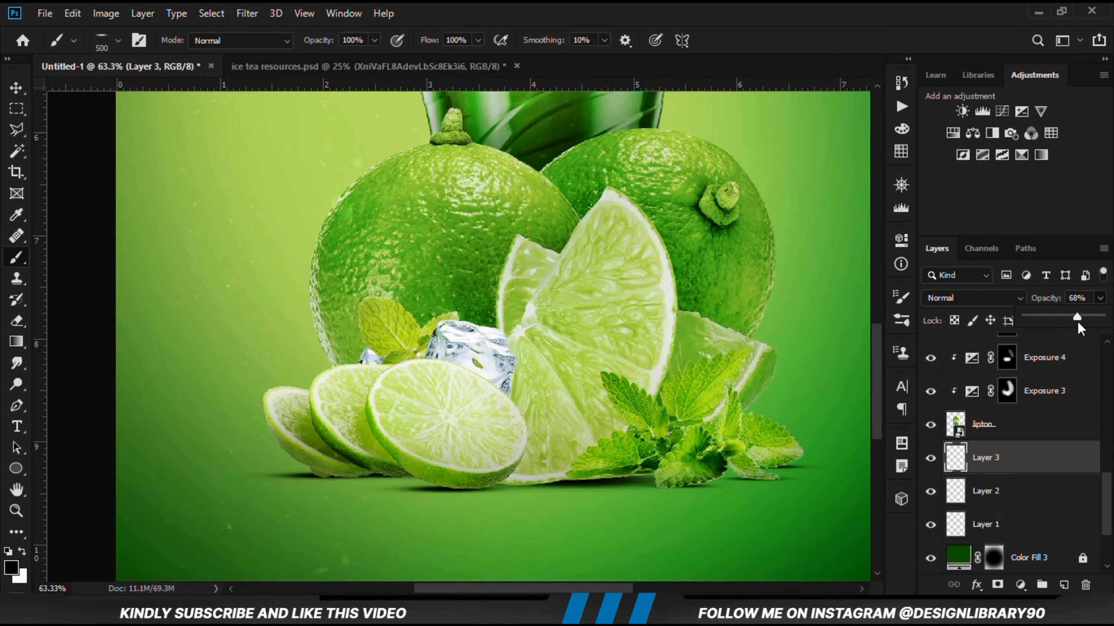
click(1016, 498)
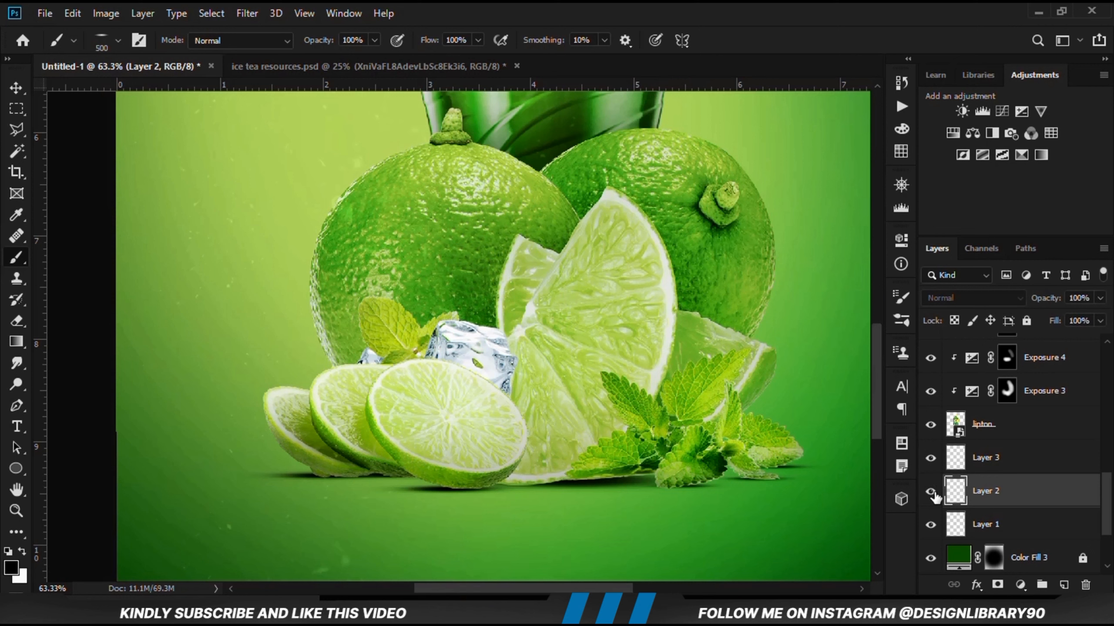
click(931, 491)
click(930, 492)
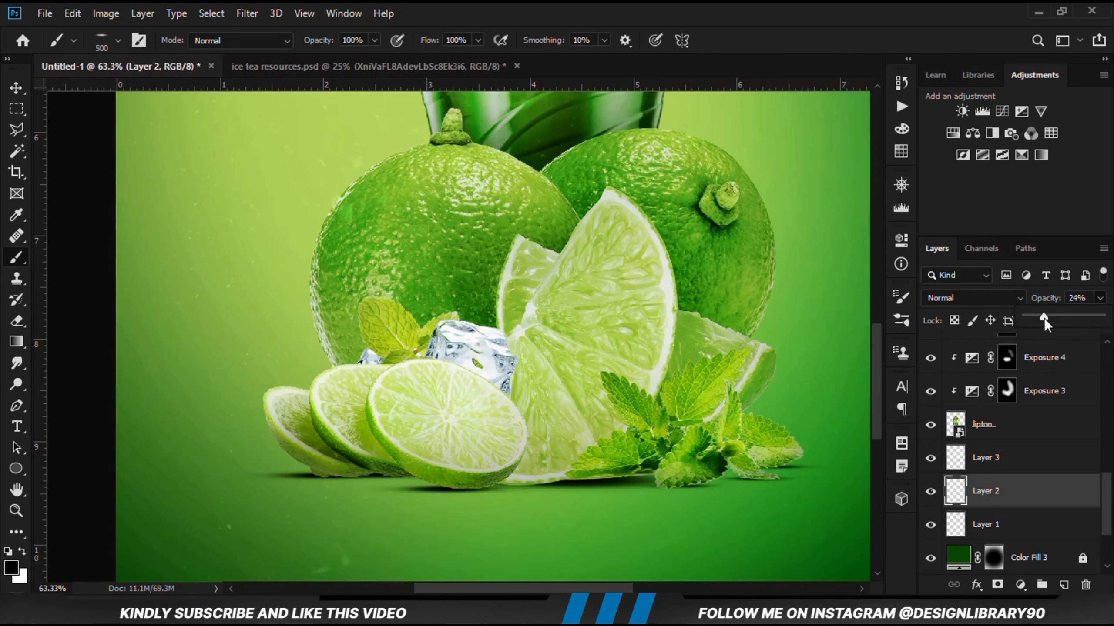
drag(1044, 319, 1040, 317)
click(1003, 454)
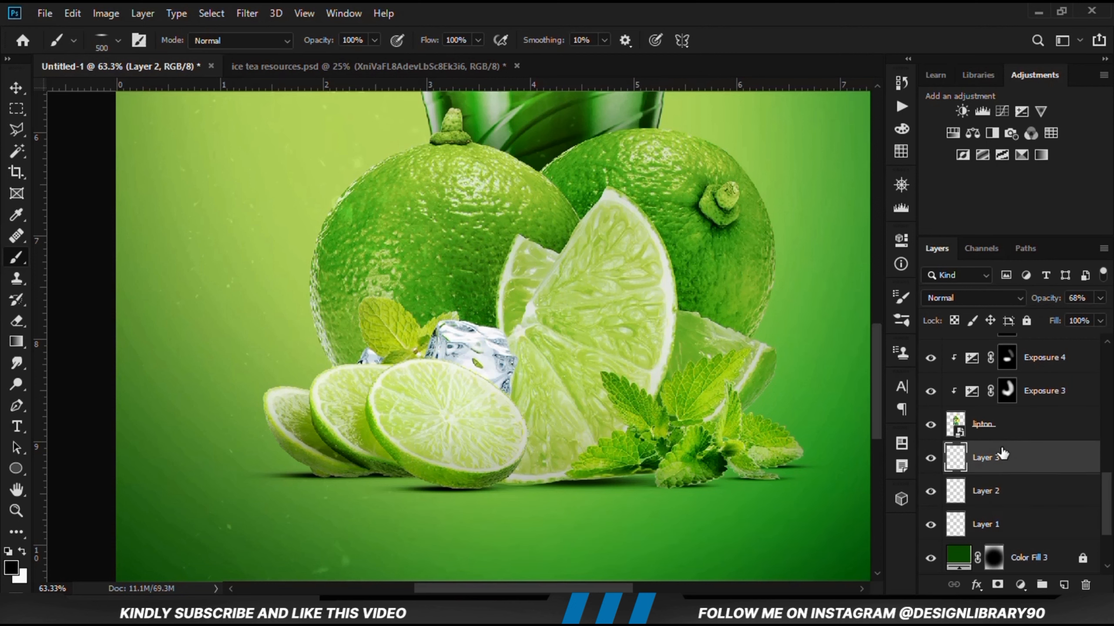
Lower the opacity of shadow Layer 3 to 46% and of shadow Layer 1 to about 47%.
drag(1068, 318, 1065, 320)
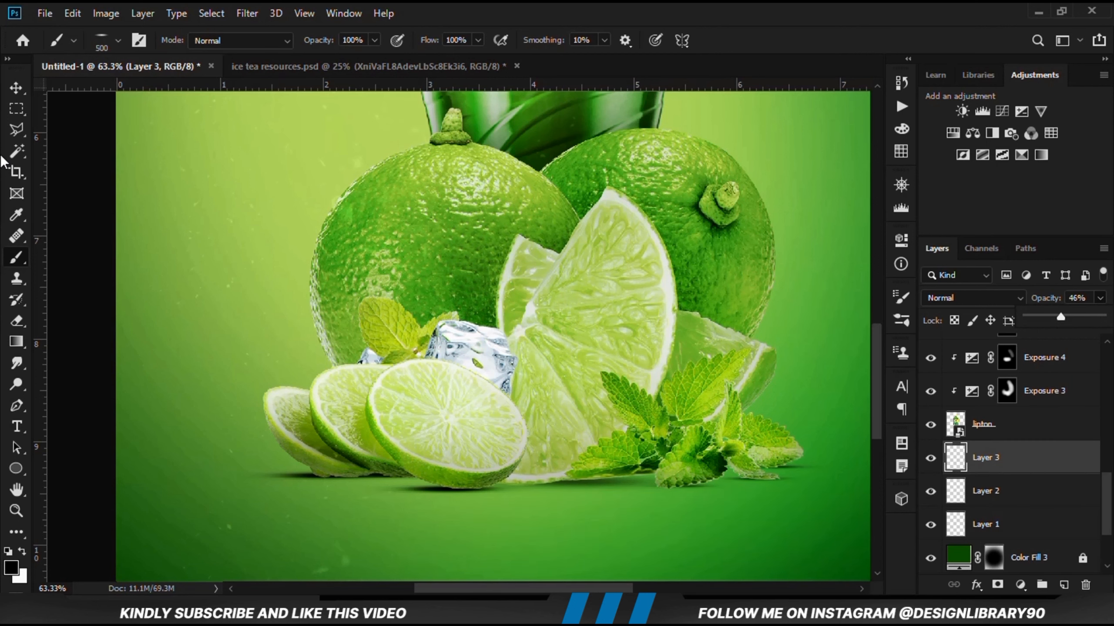
key(v)
click(1017, 525)
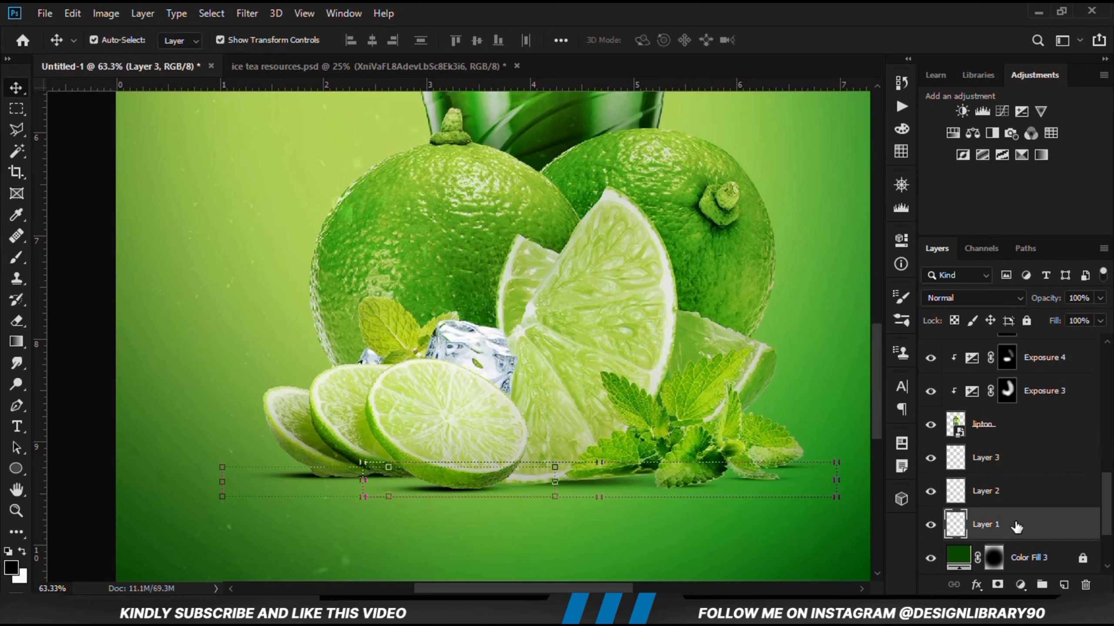
click(930, 525)
click(931, 525)
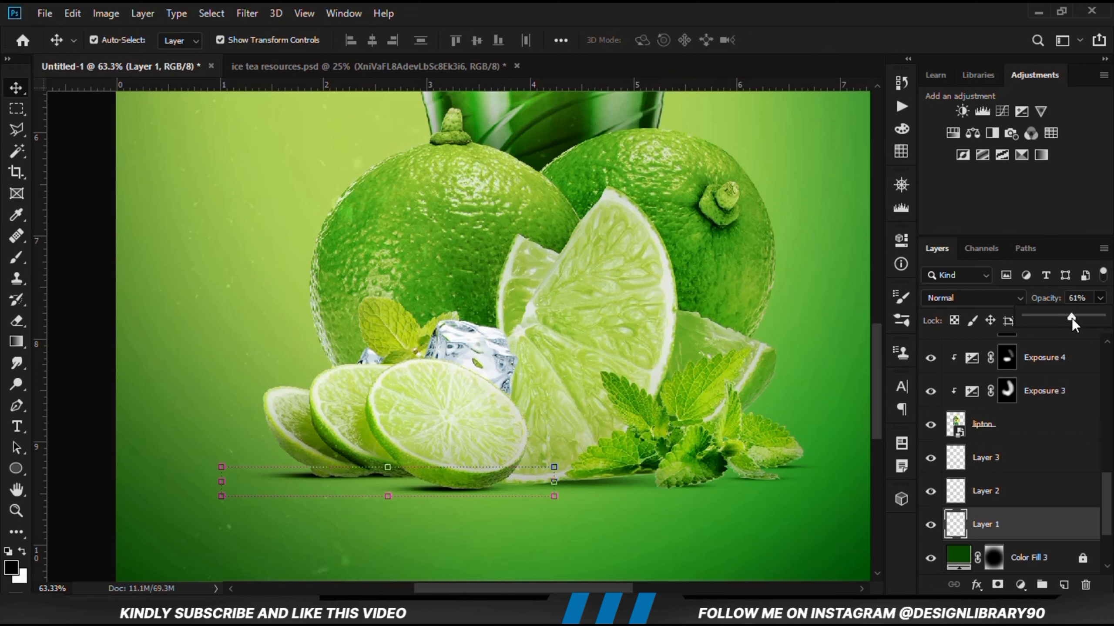
drag(1061, 319, 1056, 319)
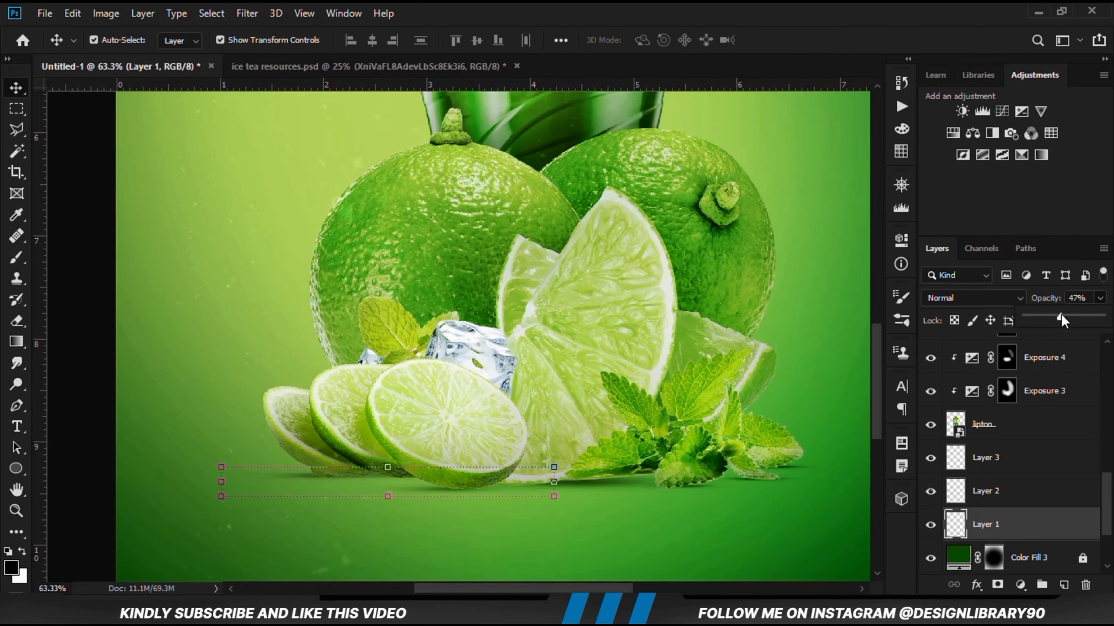
click(101, 496)
Stamp all visible layers into a new merged layer at the top of the stack and convert it to a smart object.
key(ctrl+0)
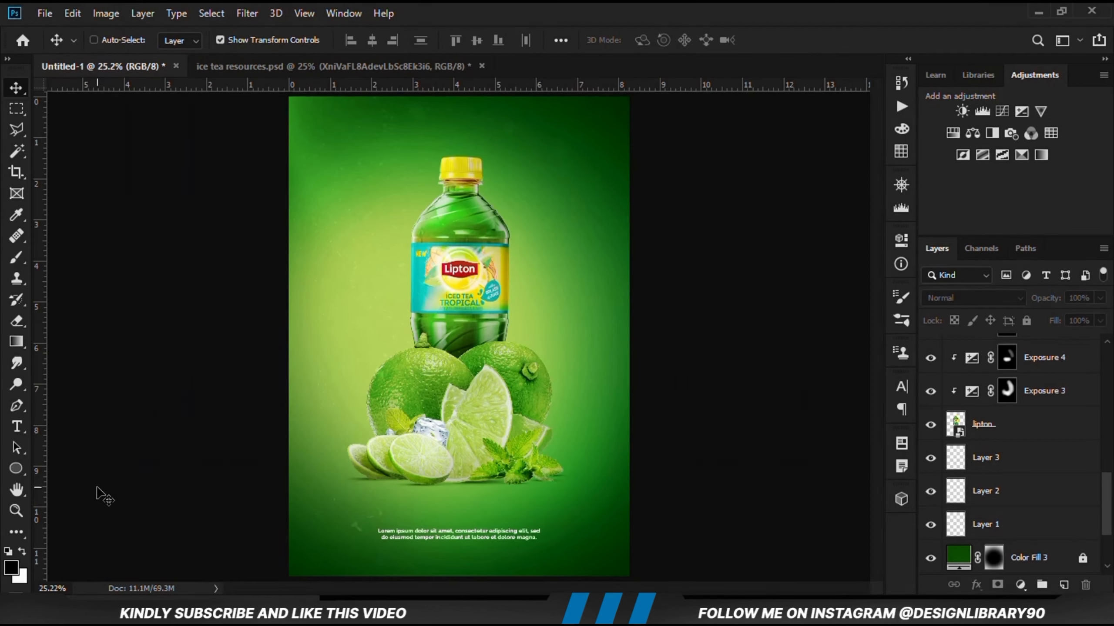
key(ctrl+minus)
key(ctrl+0)
key(ctrl+minus)
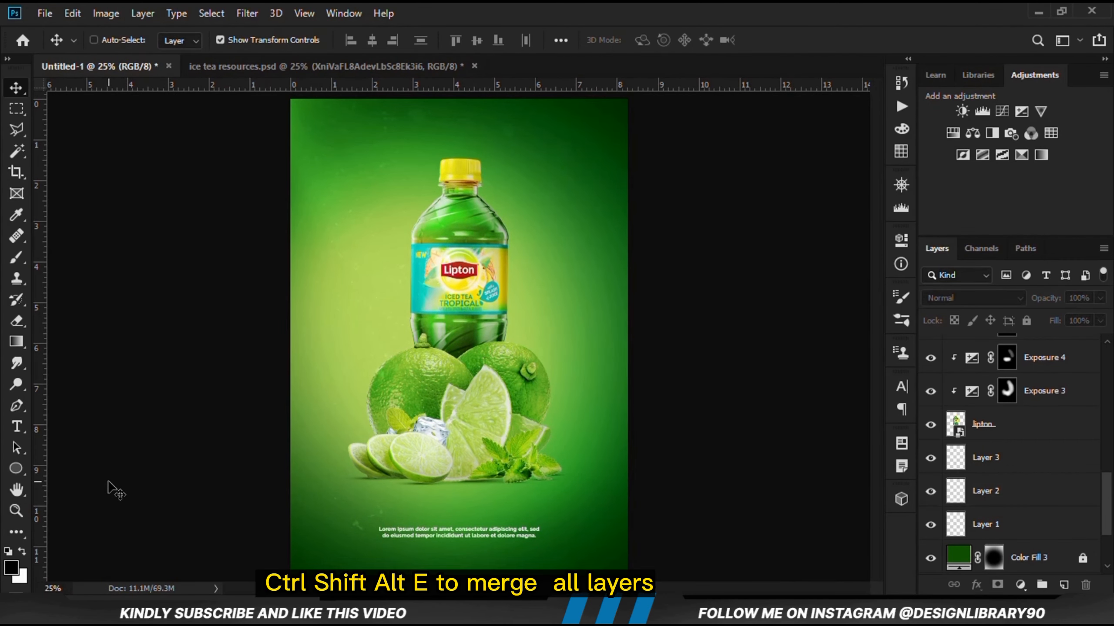
key(ctrl+shift+alt+e)
scroll(1024, 455, up, 3)
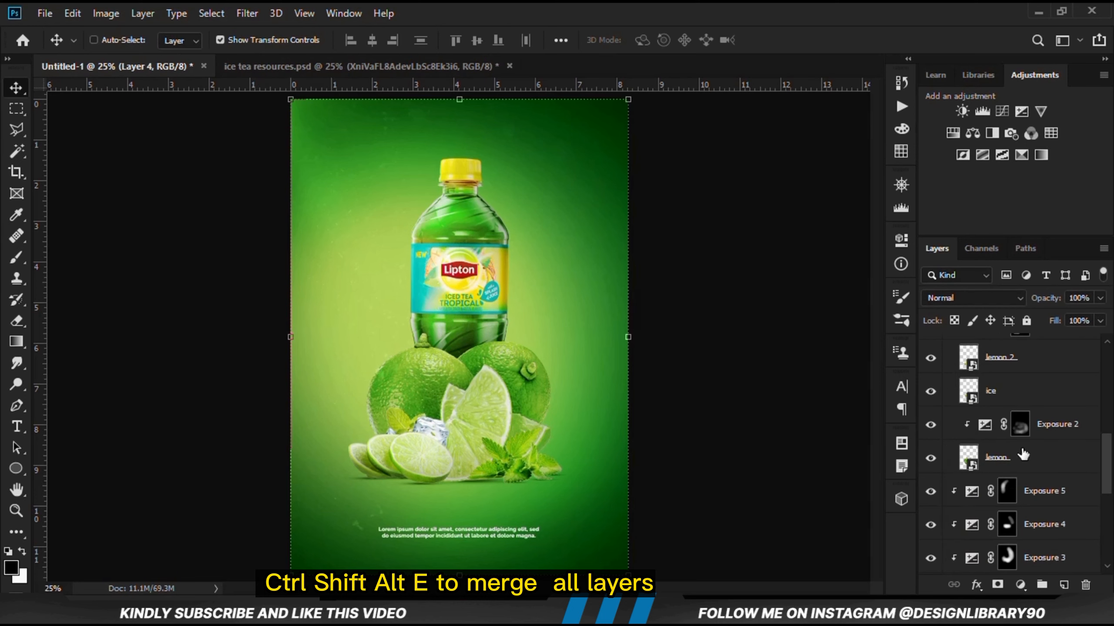
scroll(1024, 455, up, 5)
right_click(976, 359)
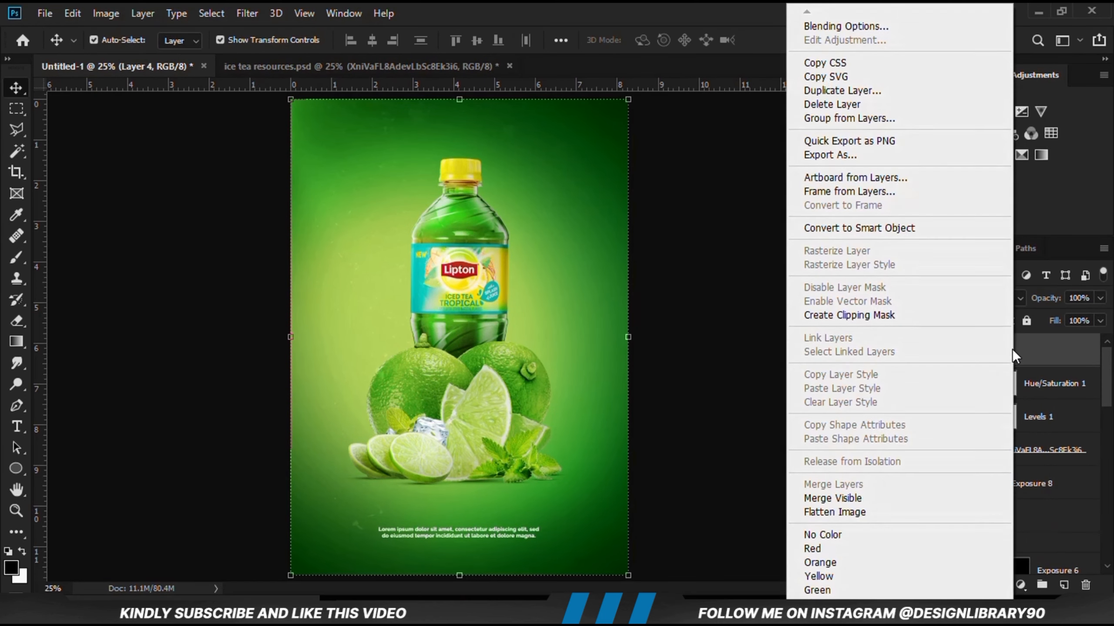
click(855, 225)
Start a Camera Raw Filter on the merged layer with exposure +0.15, contrast +16 and highlights +9.
click(251, 14)
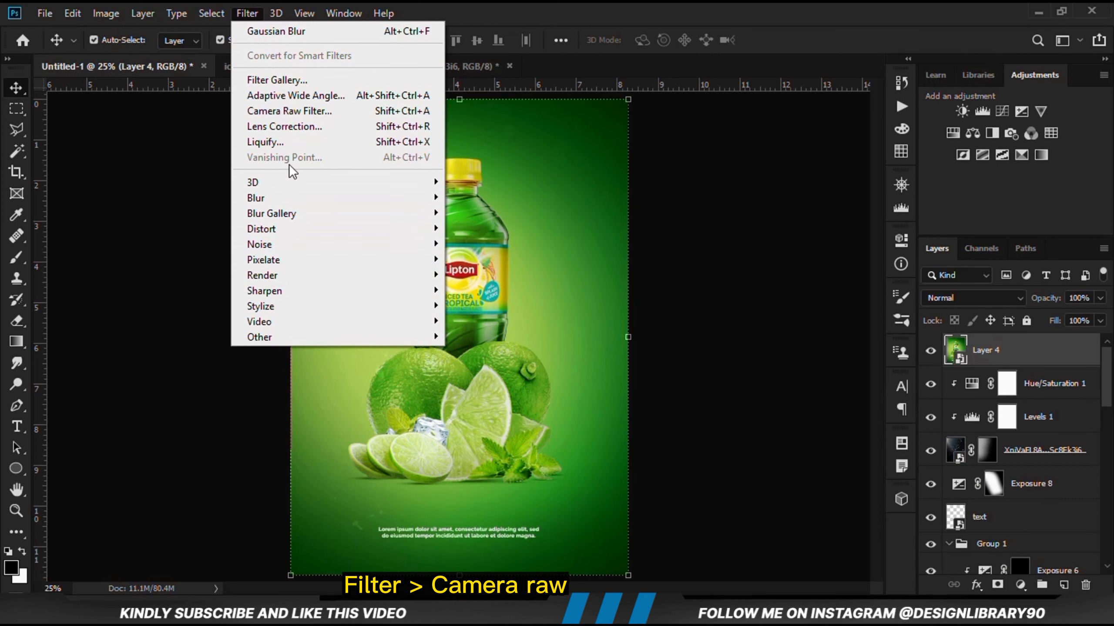
click(292, 110)
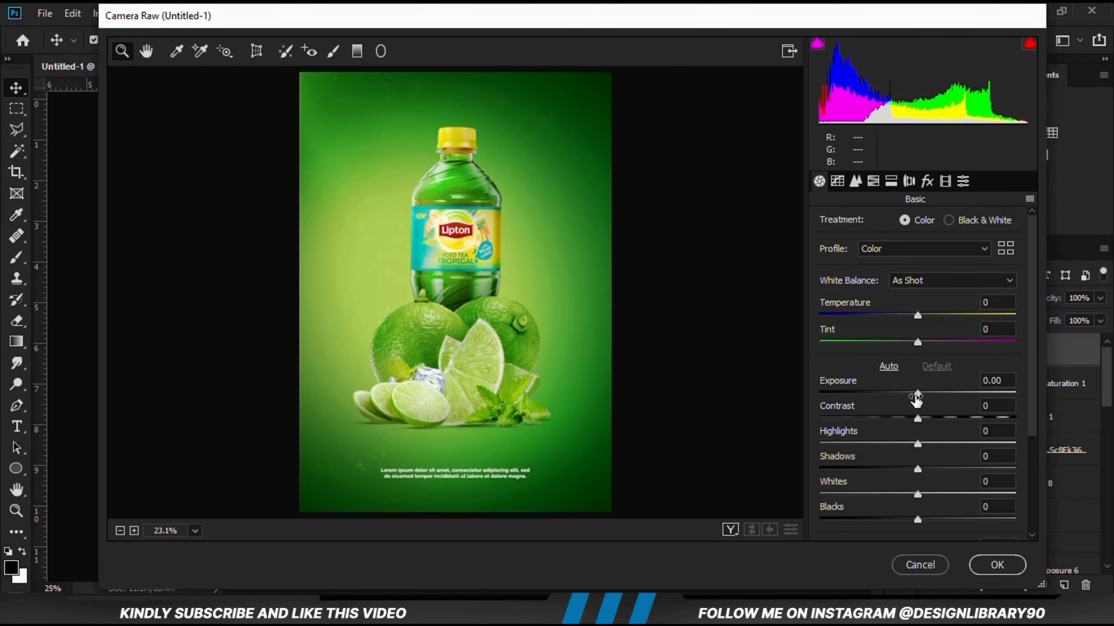
click(920, 393)
drag(923, 393, 936, 422)
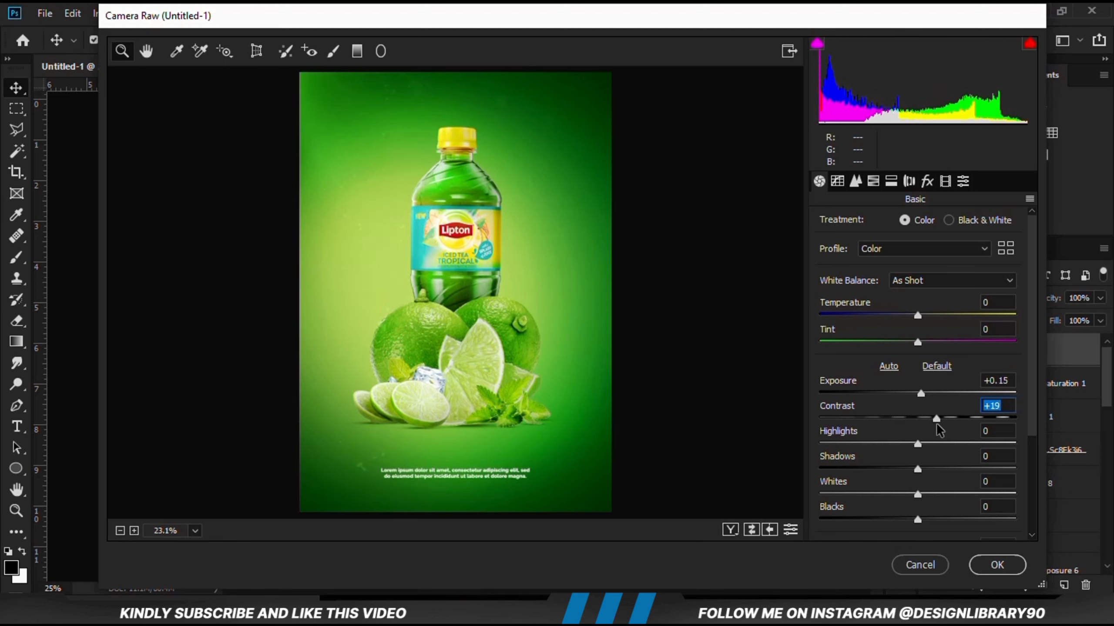
drag(936, 423, 934, 423)
click(923, 445)
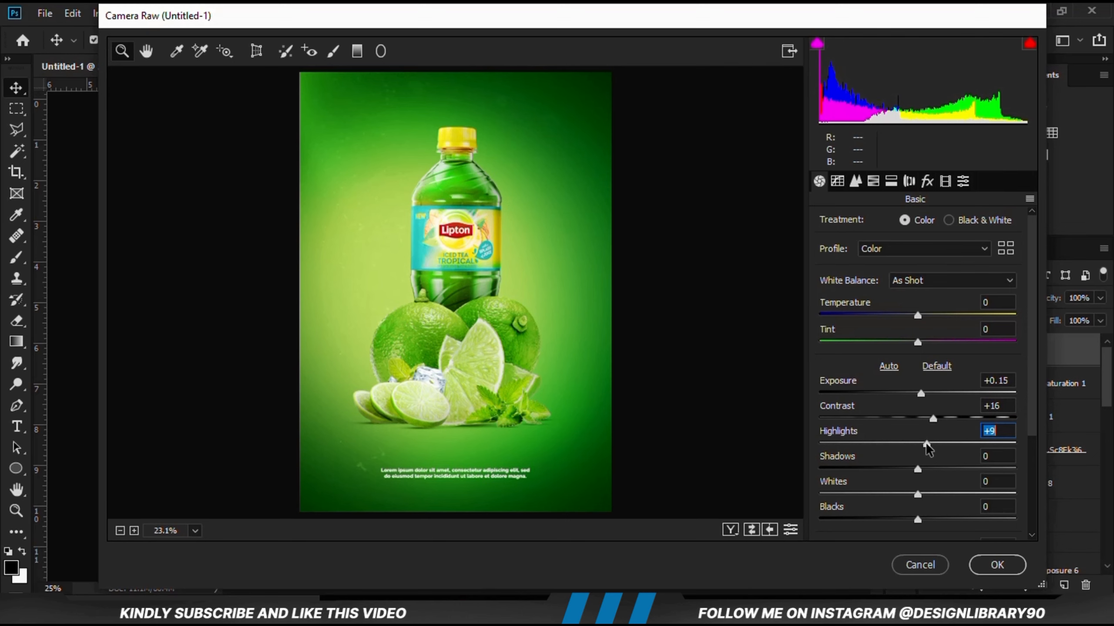
Set the Camera Raw shadows to -23, whites to +11, exposure to +0.05 and blacks to -20.
drag(920, 468, 910, 468)
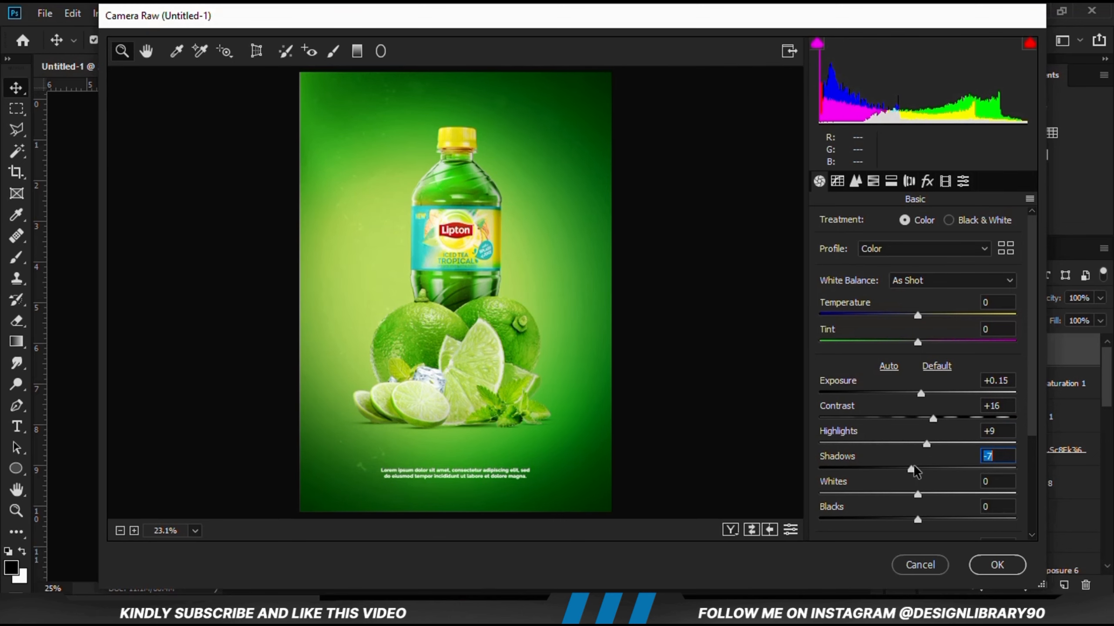
drag(912, 468, 897, 467)
click(928, 494)
drag(915, 523, 903, 523)
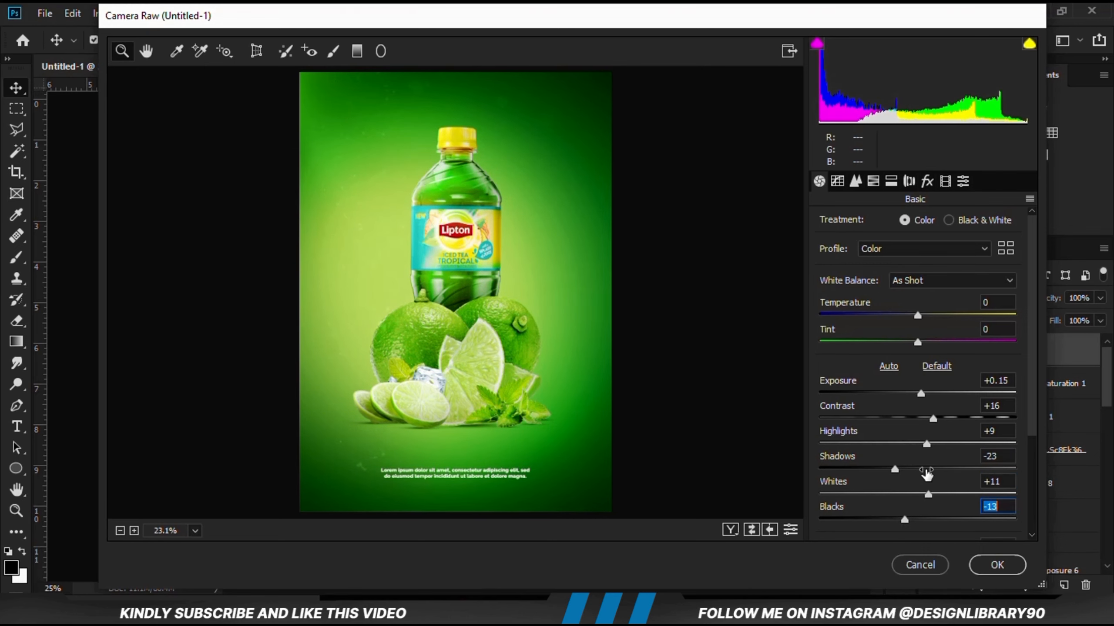
drag(921, 397, 920, 396)
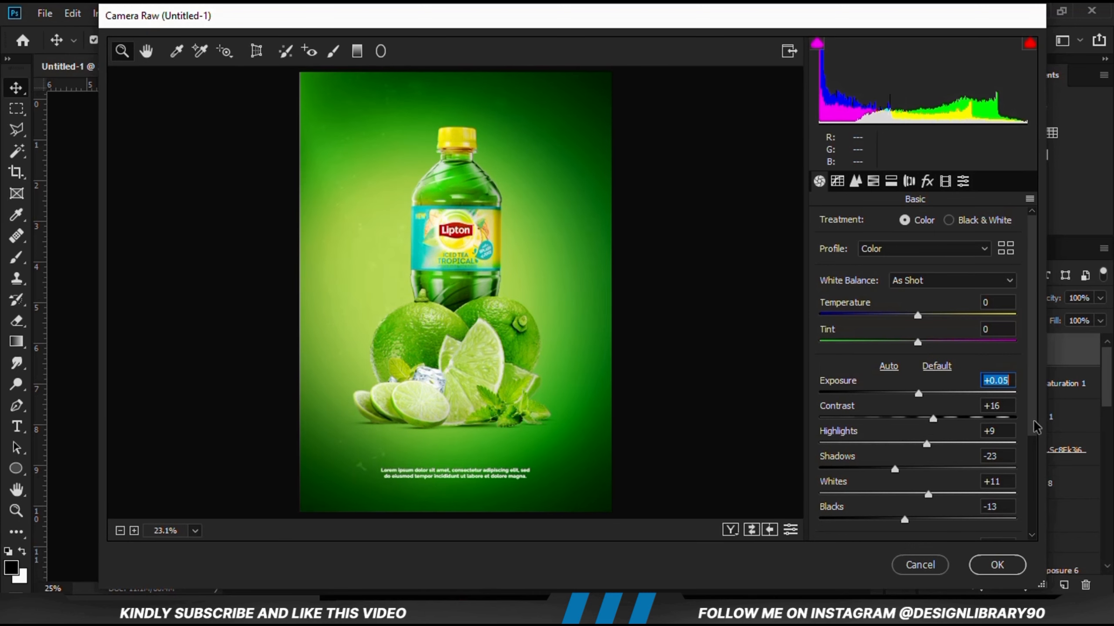
scroll(1035, 426, down, 2)
drag(903, 486, 897, 491)
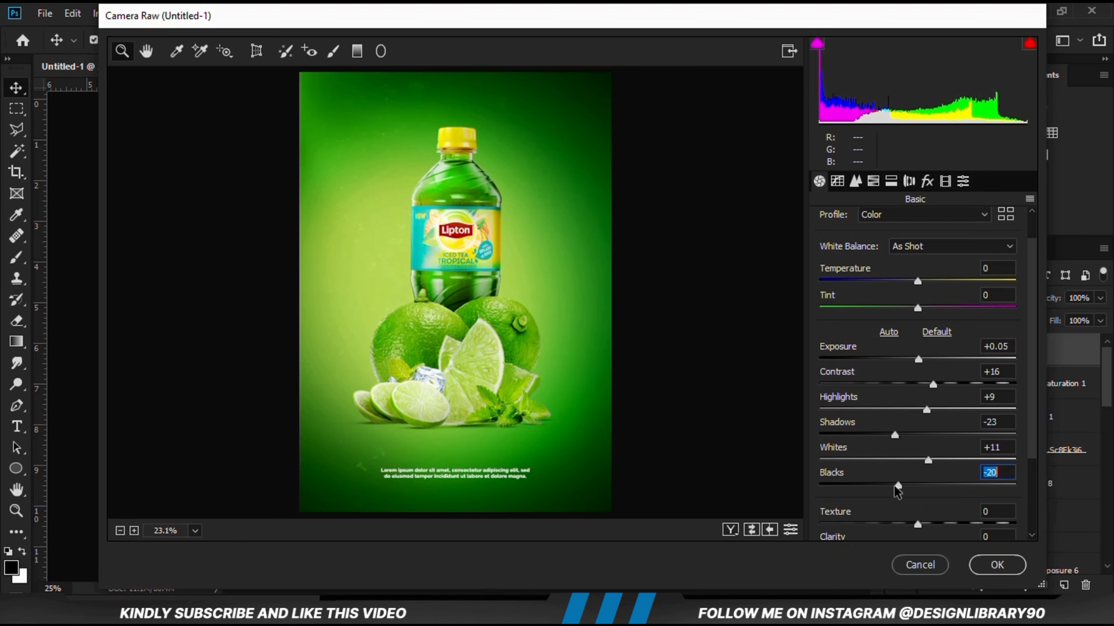
Set the Camera Raw texture to +24, clarity to +3, highlights to +2 and contrast to +12, and apply the filter.
drag(931, 531, 942, 531)
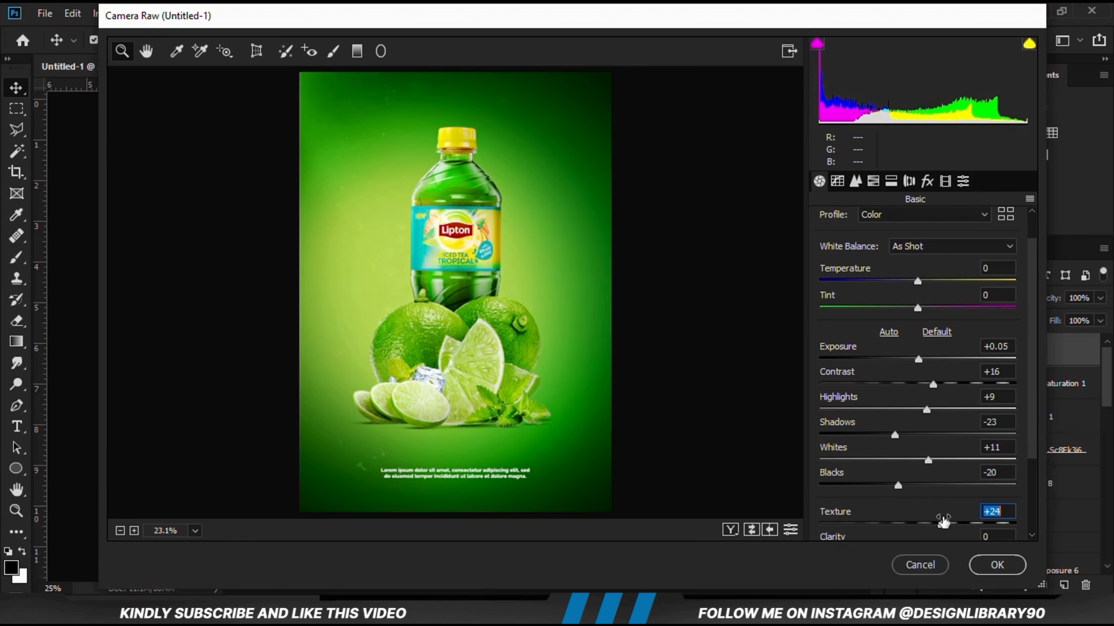
scroll(937, 529, down, 2)
drag(932, 514, 925, 519)
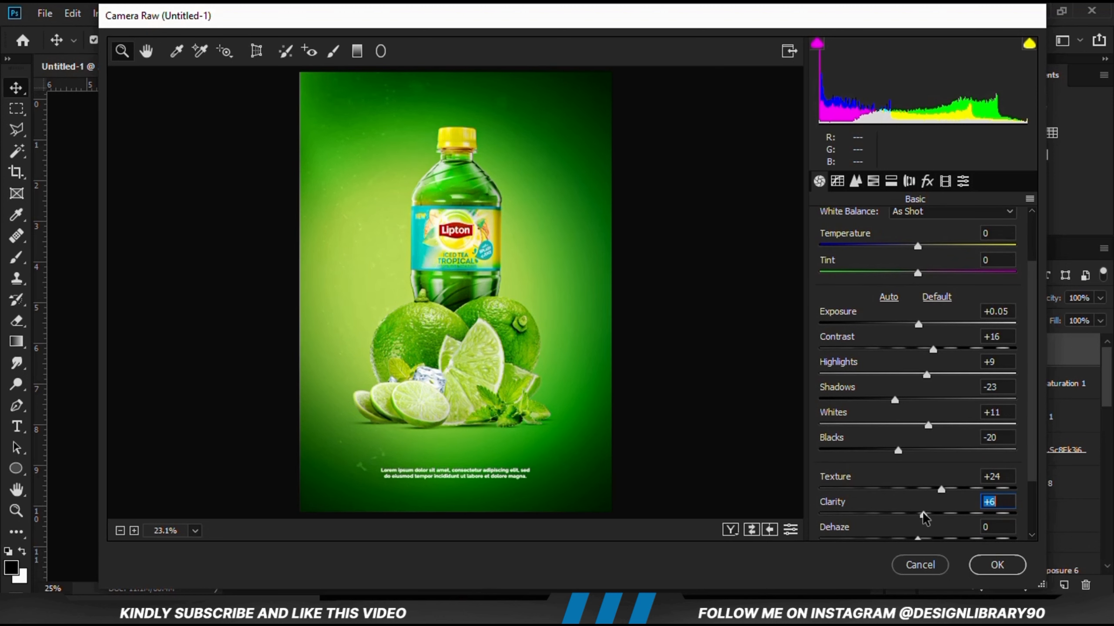
drag(923, 377, 925, 381)
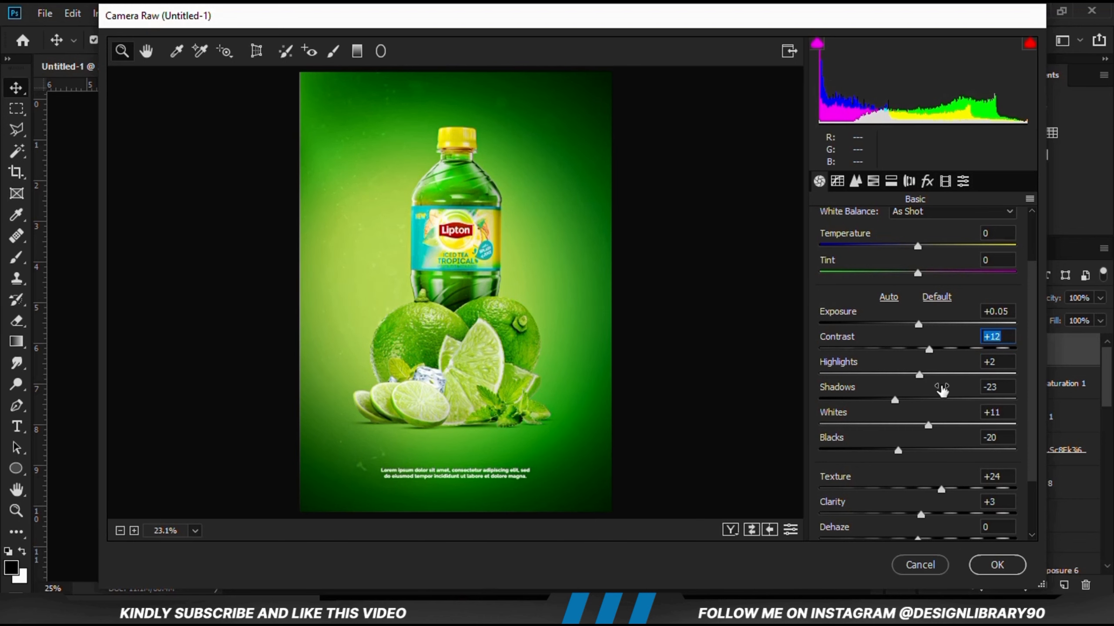
click(997, 565)
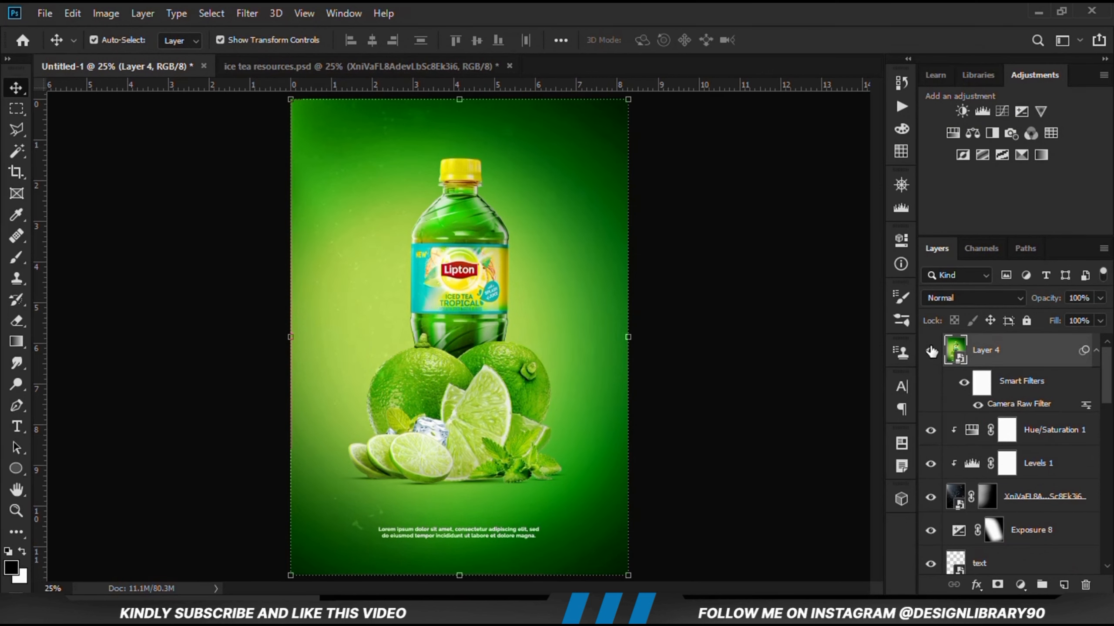
click(741, 418)
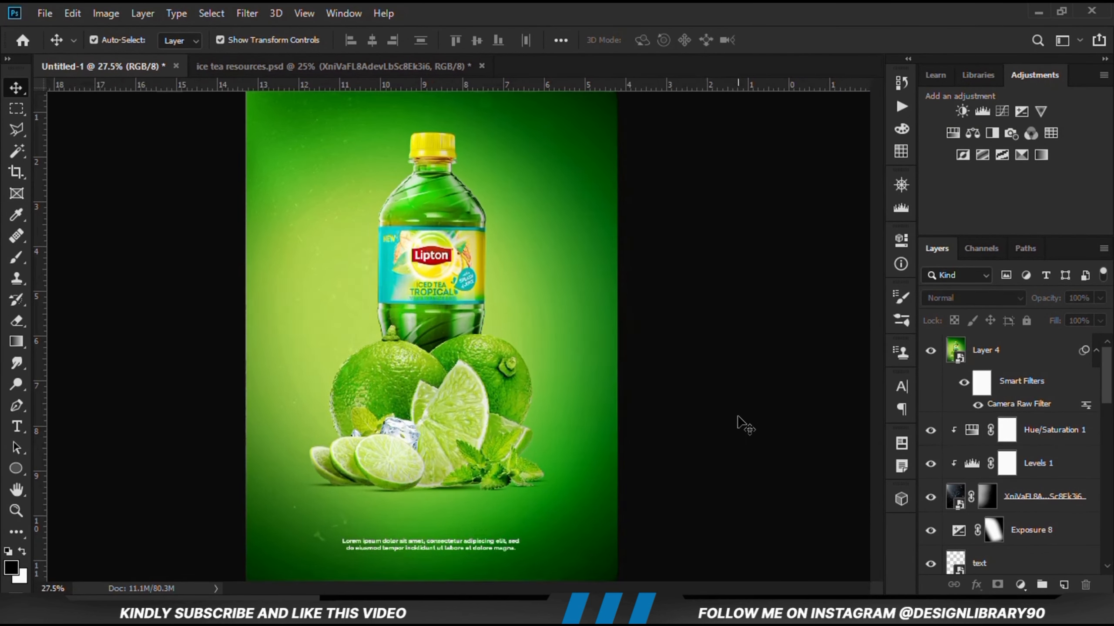